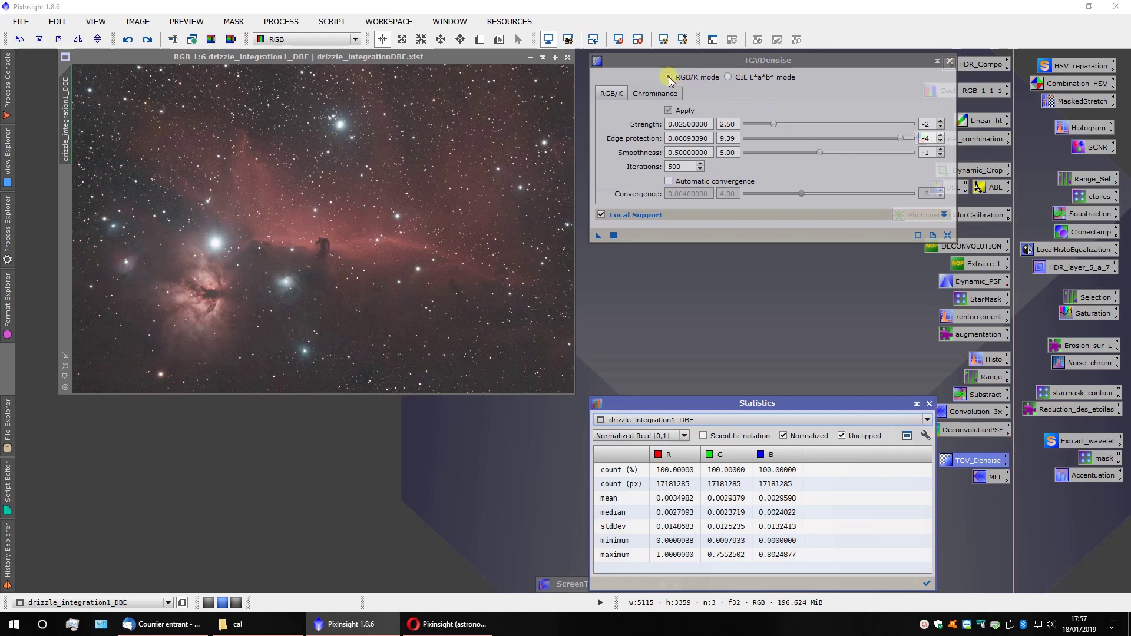
Switch TGVDenoise to CIE L*a*b* mode and enable noise reduction for the chrominance as well as the lightness
{"action": "left_click", "coordinate": [728, 77]}
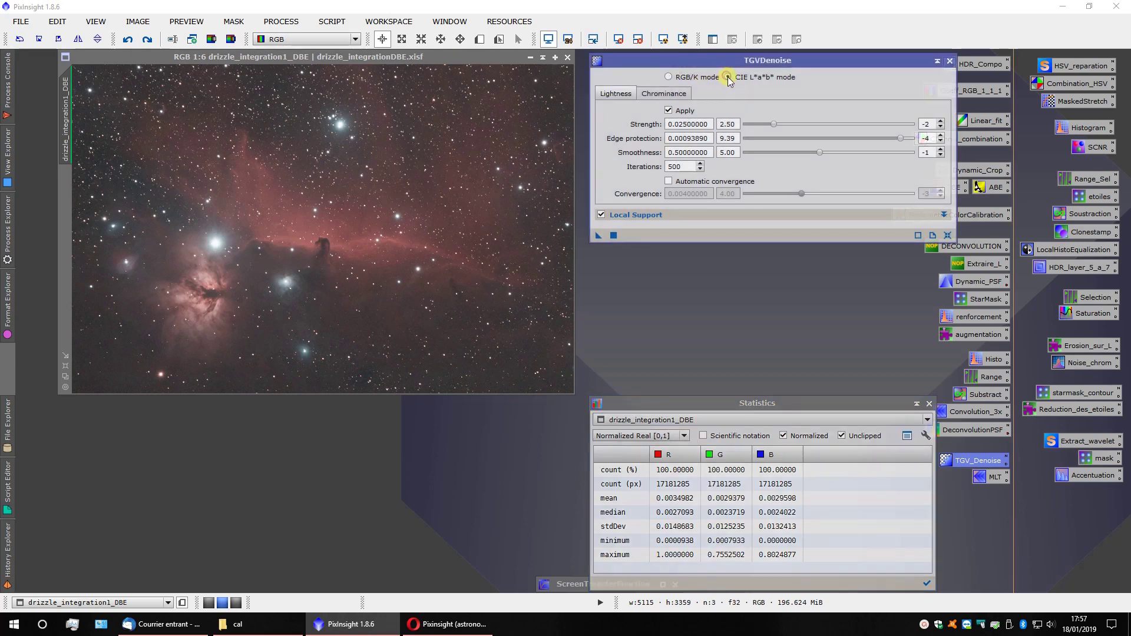
{"action": "left_click", "coordinate": [664, 94]}
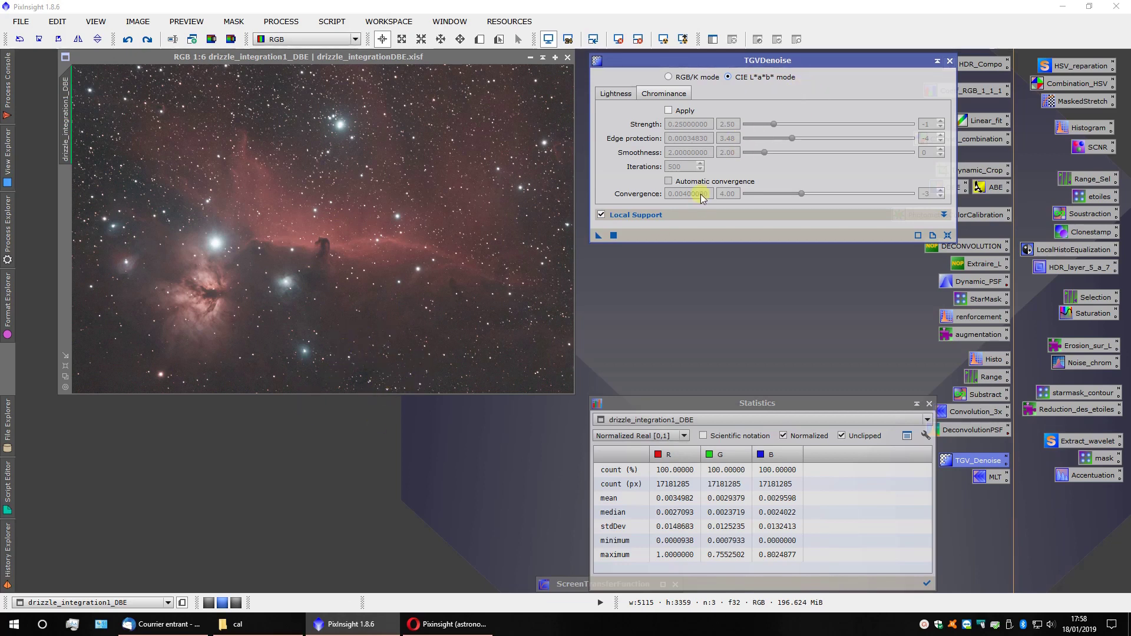
{"action": "left_click", "coordinate": [669, 110]}
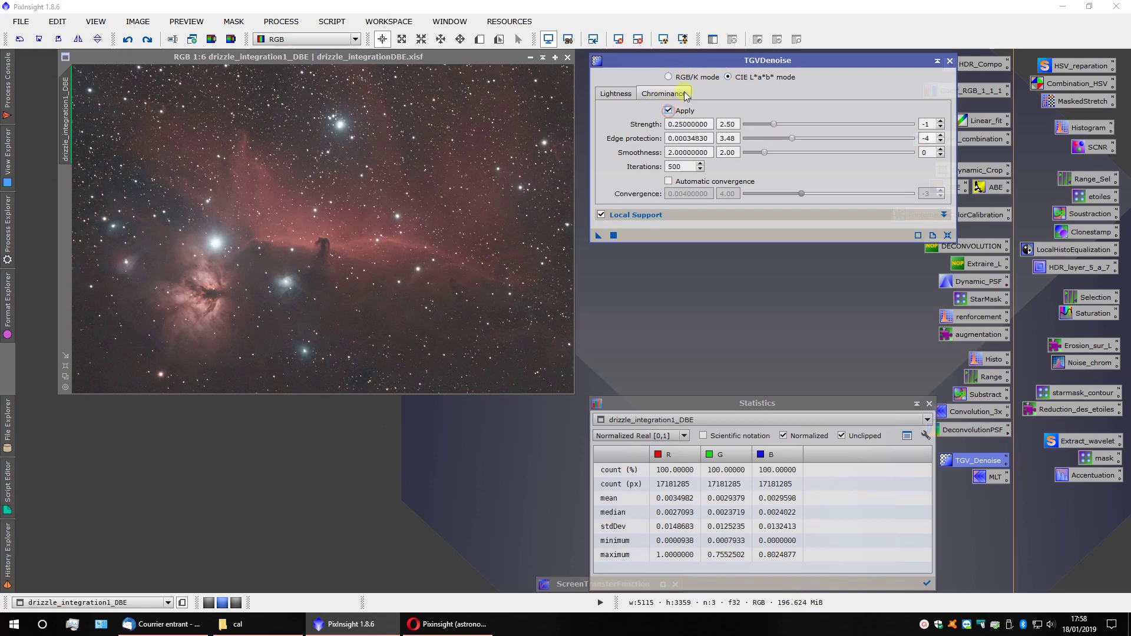
{"action": "left_click", "coordinate": [625, 96]}
{"action": "left_click", "coordinate": [610, 96]}
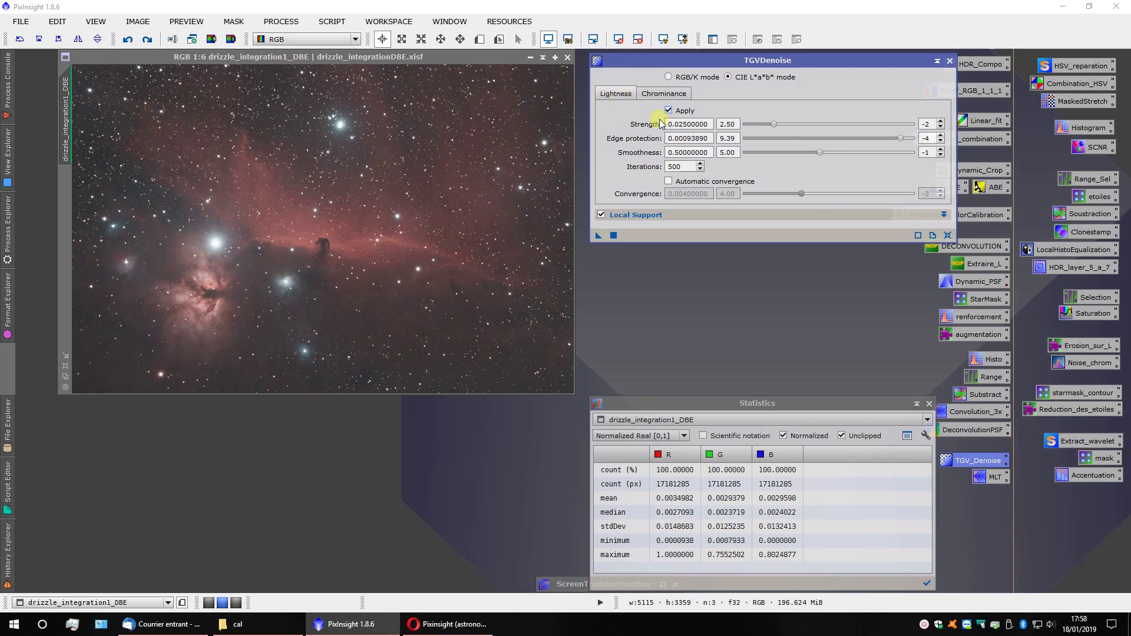
{"action": "left_click", "coordinate": [664, 94]}
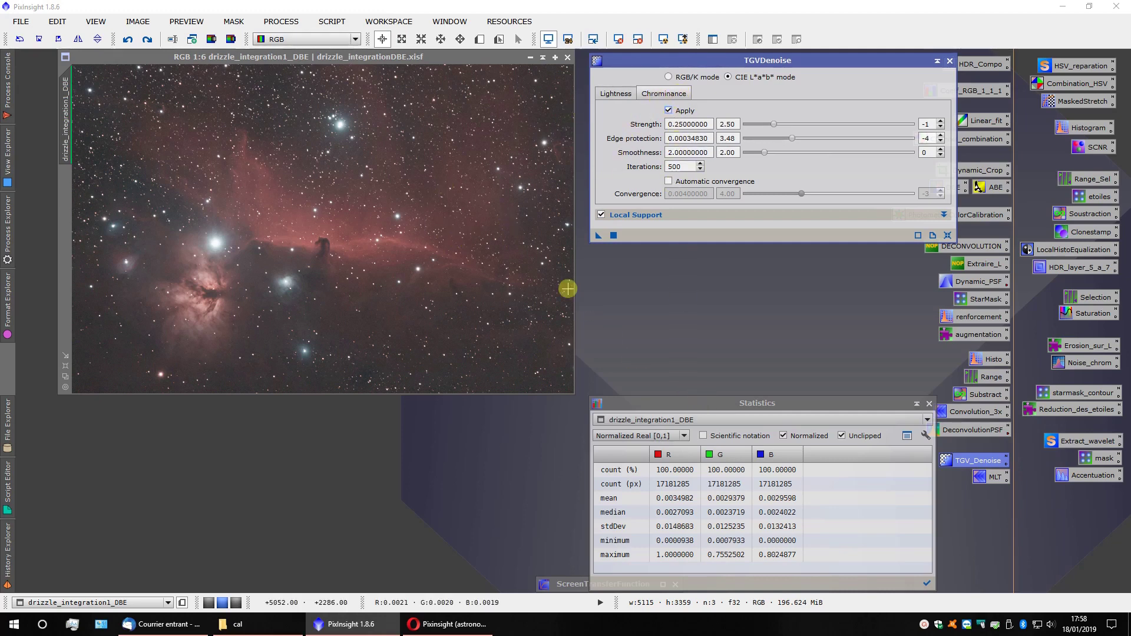
Define a preview of about 816 × 348 px over the dark star field near the nebula image's lower edge and open it
{"action": "left_click", "coordinate": [479, 39]}
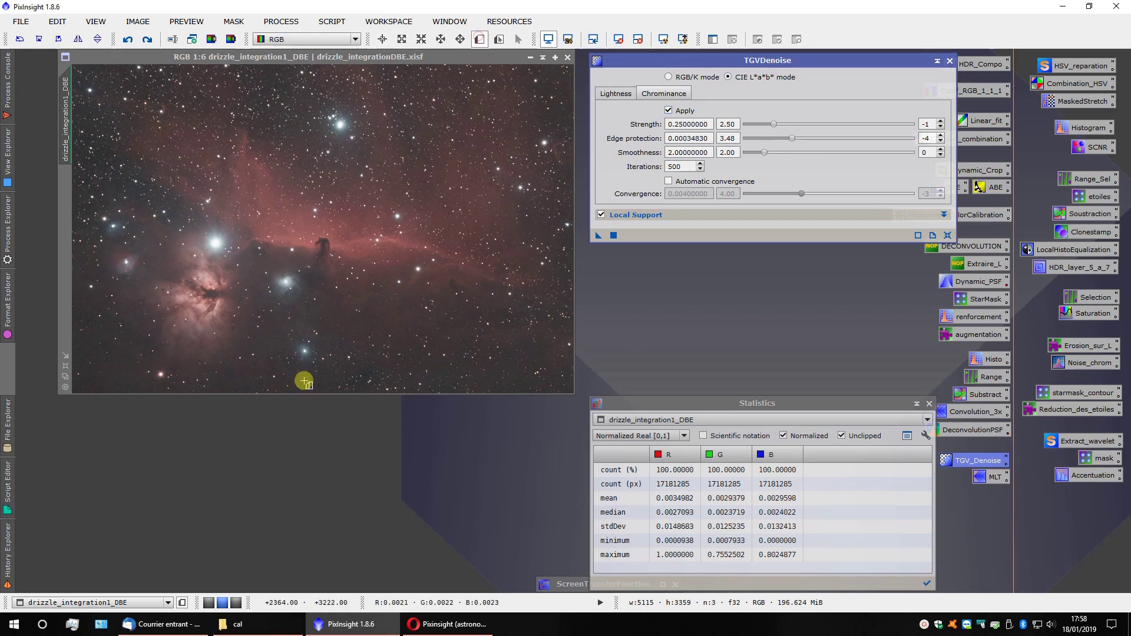
{"action": "left_click_drag", "start_coordinate": [354, 355], "coordinate": [434, 387]}
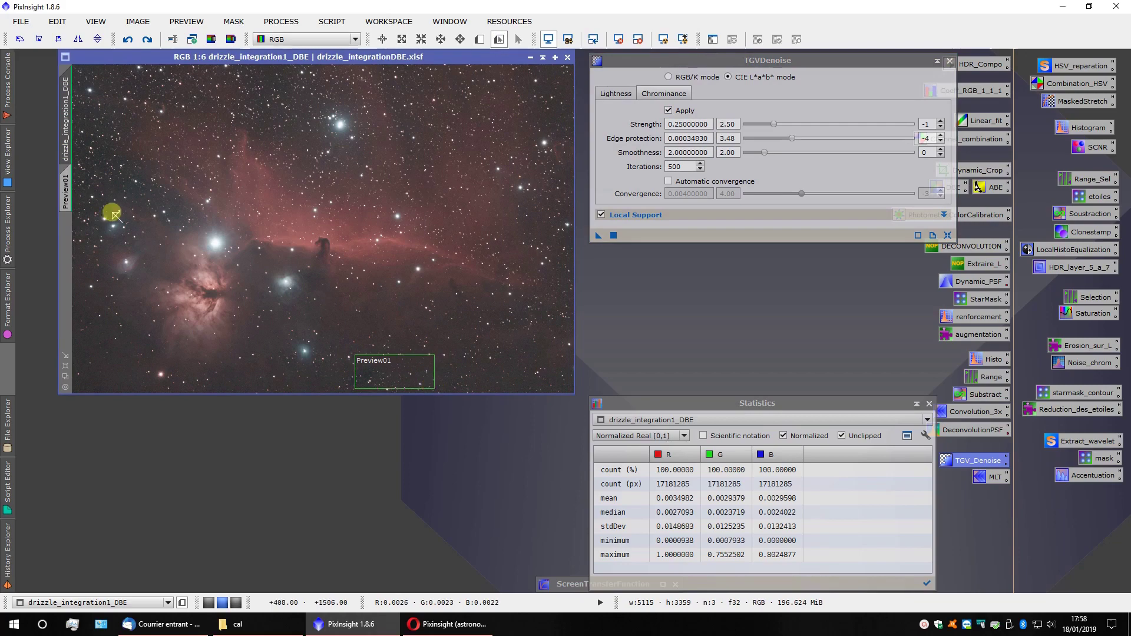
{"action": "left_click", "coordinate": [70, 184]}
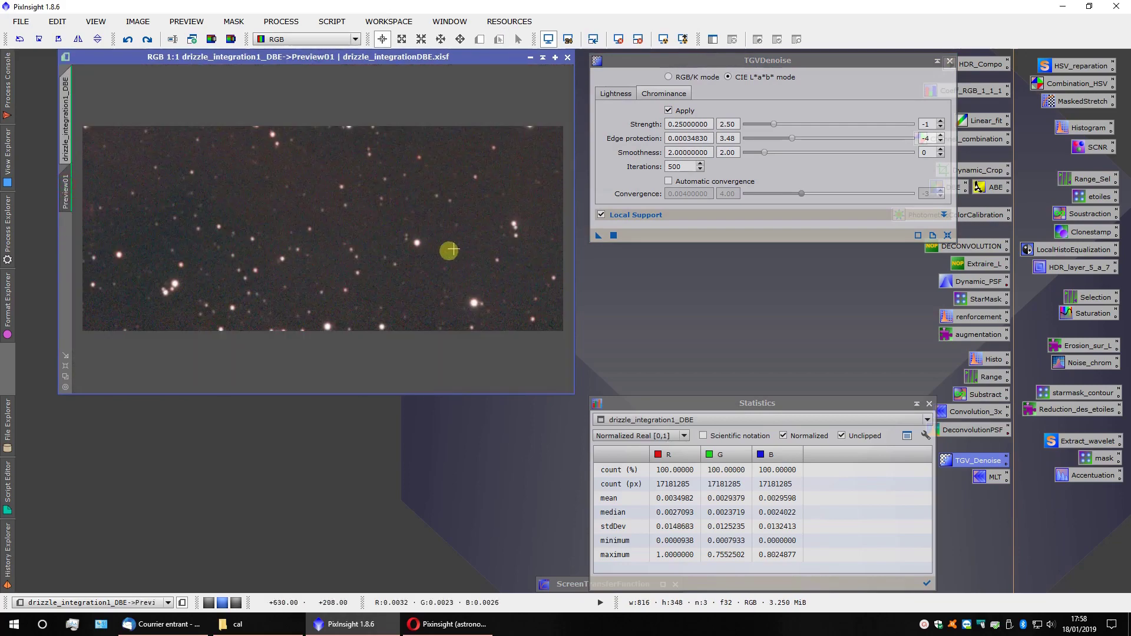
Examine the colour noise in the dark background of the preview at several magnifications
{"action": "scroll", "coordinate": [439, 259], "scroll_direction": "up", "scroll_amount": 3}
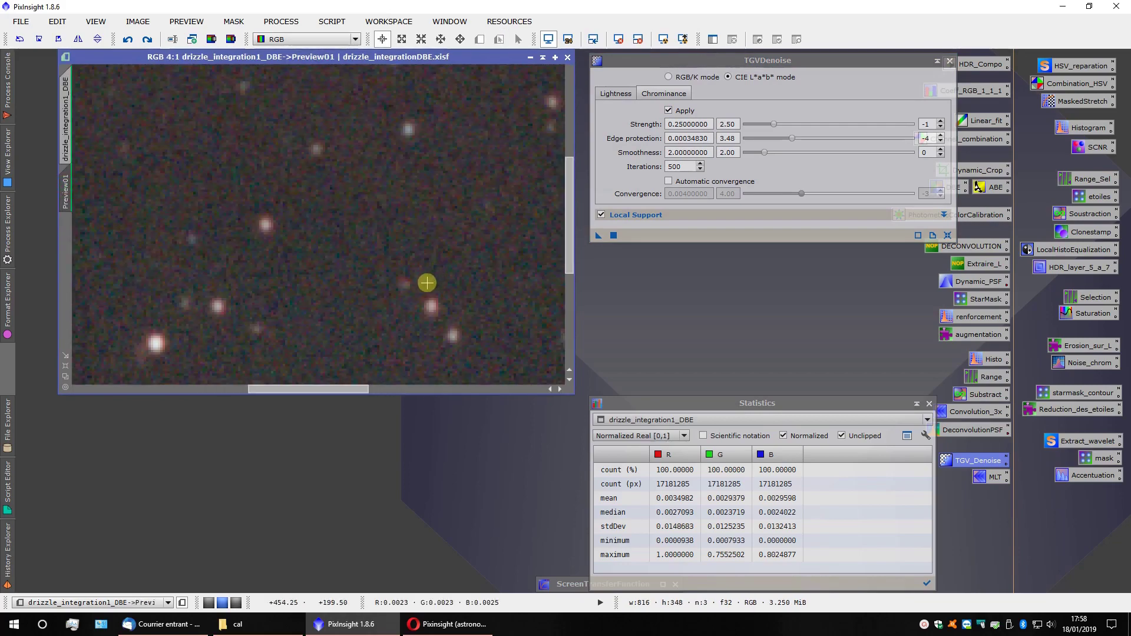
{"action": "scroll", "coordinate": [428, 283], "scroll_direction": "up", "scroll_amount": 1}
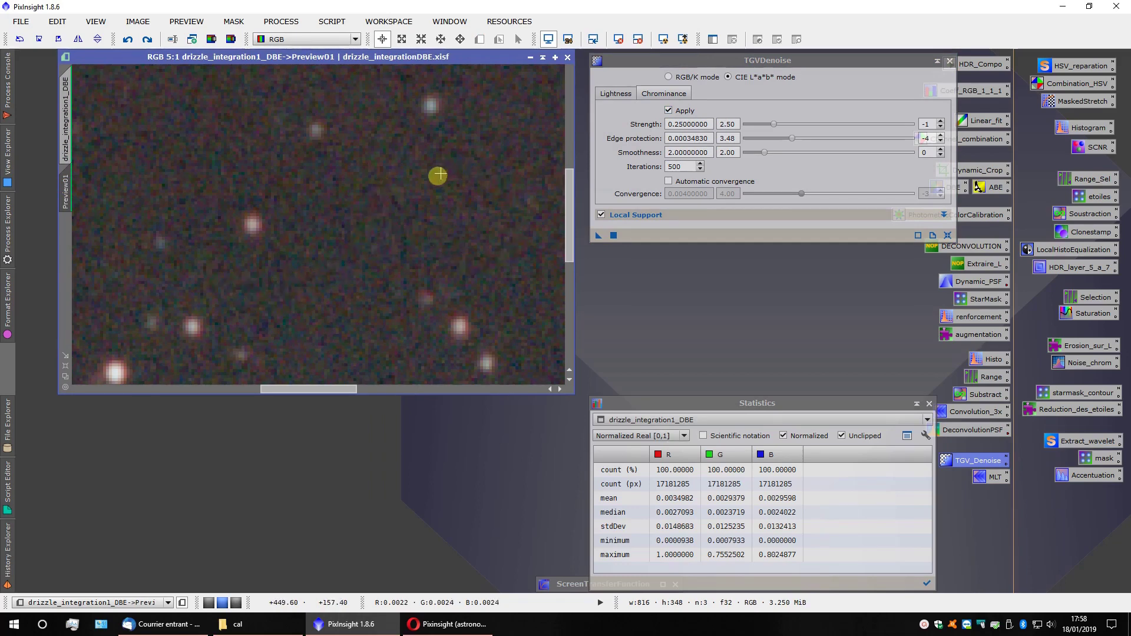
{"action": "scroll", "coordinate": [351, 316], "scroll_direction": "down", "scroll_amount": 5}
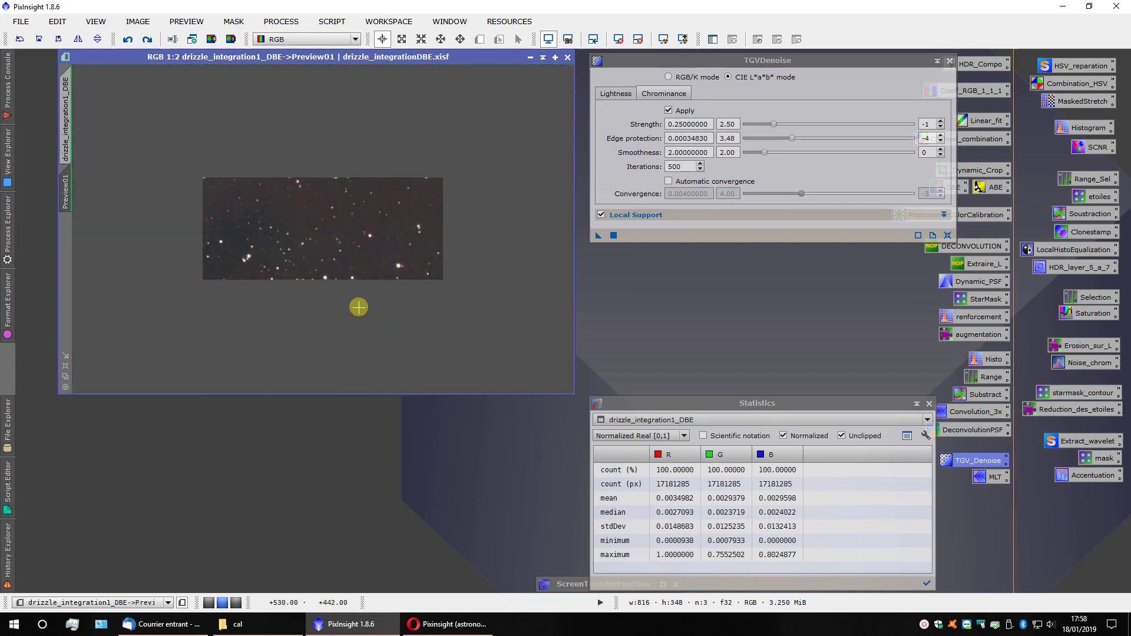
{"action": "scroll", "coordinate": [359, 307], "scroll_direction": "up", "scroll_amount": 1}
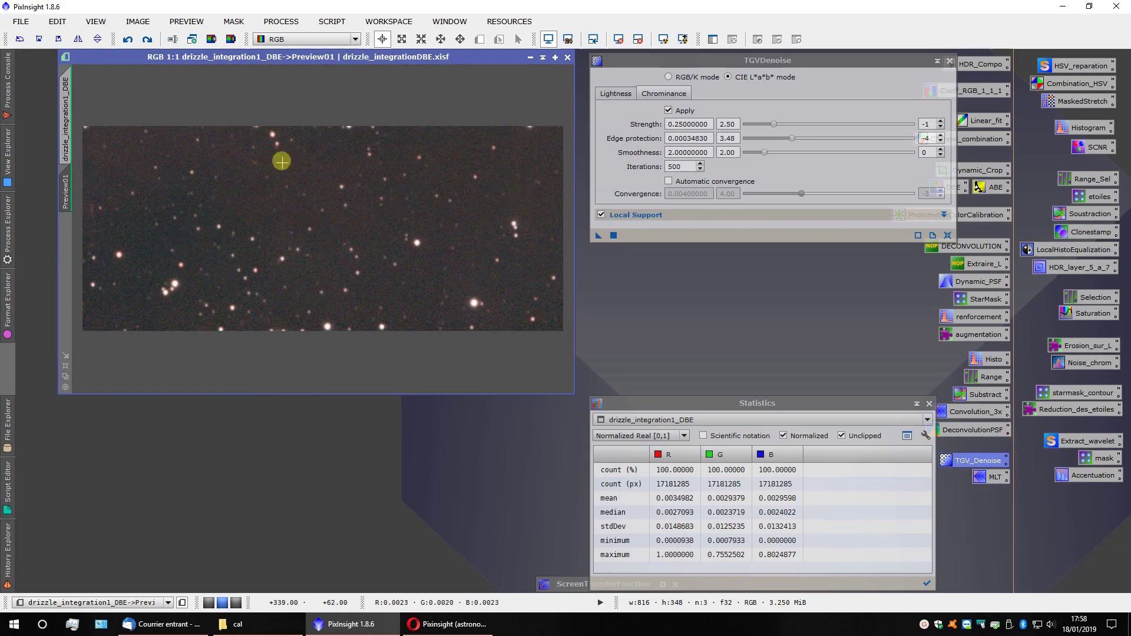
{"action": "scroll", "coordinate": [150, 248], "scroll_direction": "up", "scroll_amount": 1}
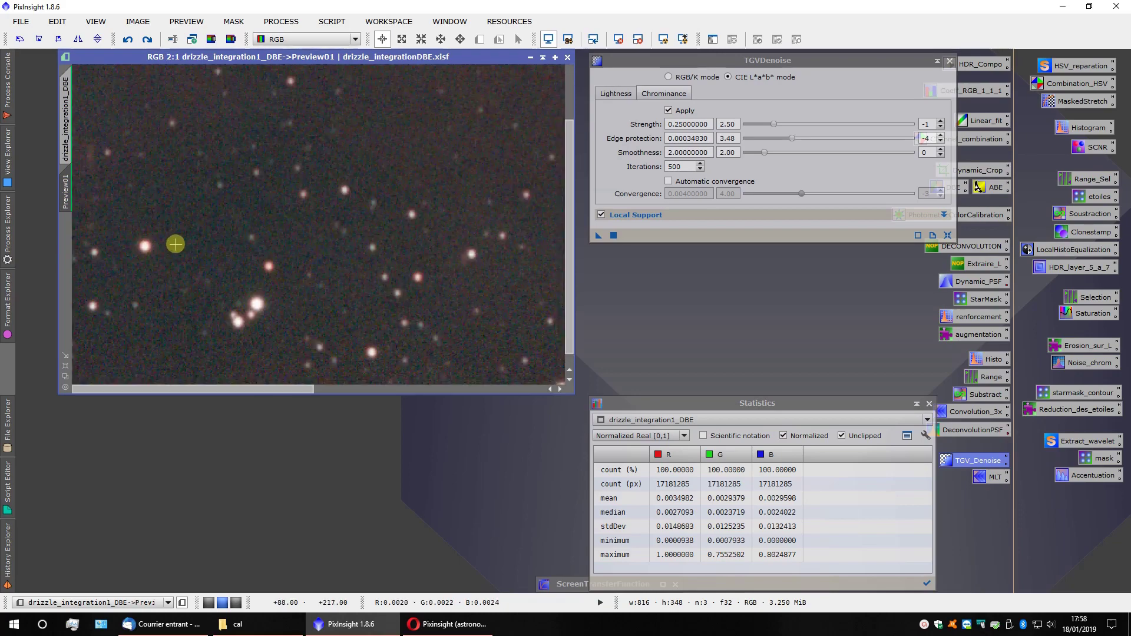
{"action": "scroll", "coordinate": [176, 244], "scroll_direction": "up", "scroll_amount": 1}
{"action": "scroll", "coordinate": [295, 198], "scroll_direction": "up", "scroll_amount": 1}
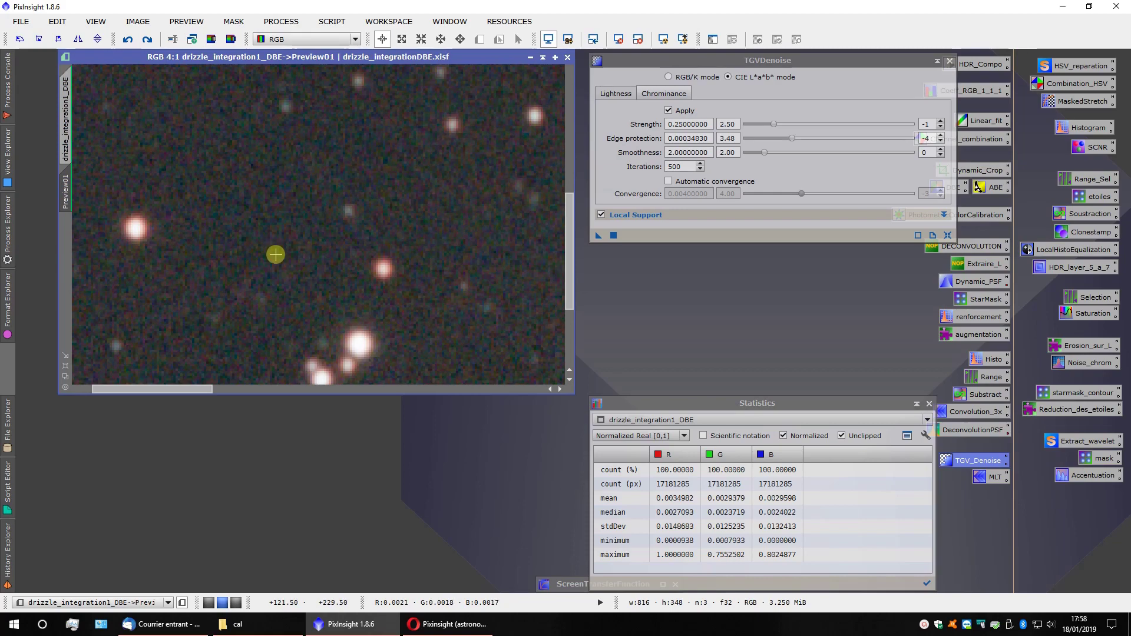
{"action": "scroll", "coordinate": [274, 261], "scroll_direction": "down", "scroll_amount": 3}
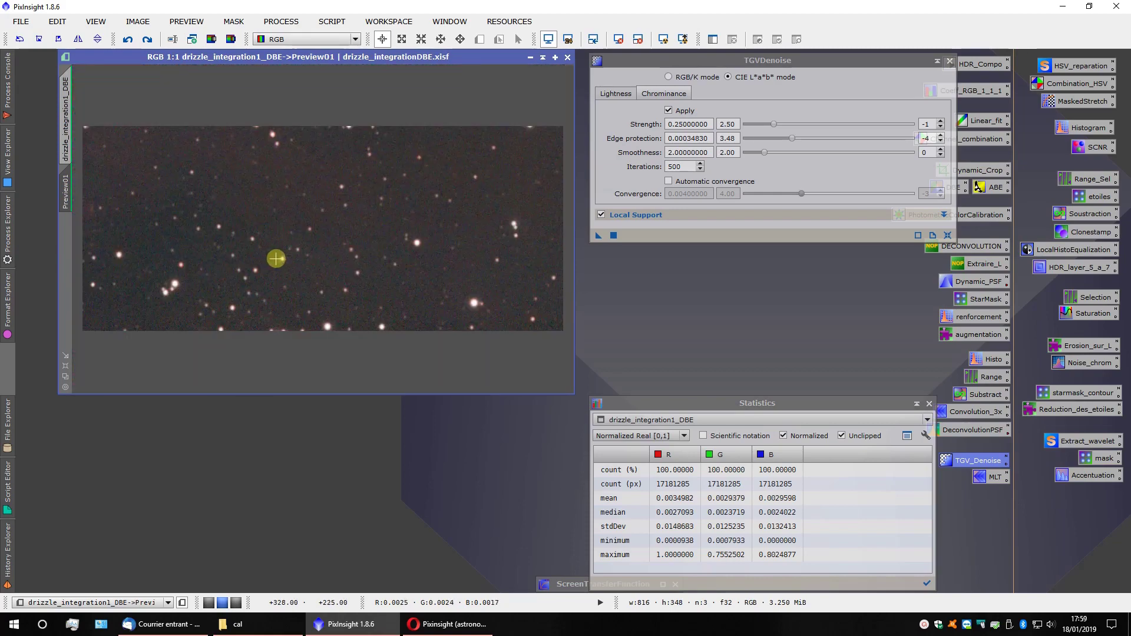
{"action": "scroll", "coordinate": [321, 289], "scroll_direction": "up", "scroll_amount": 3}
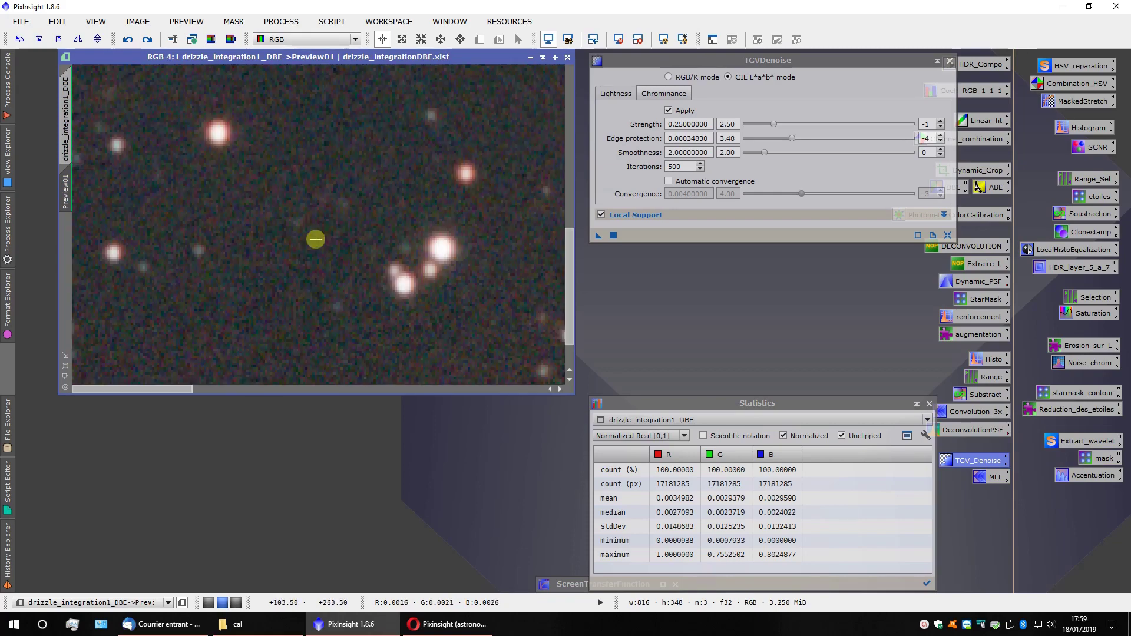
{"action": "scroll", "coordinate": [336, 255], "scroll_direction": "down", "scroll_amount": 1}
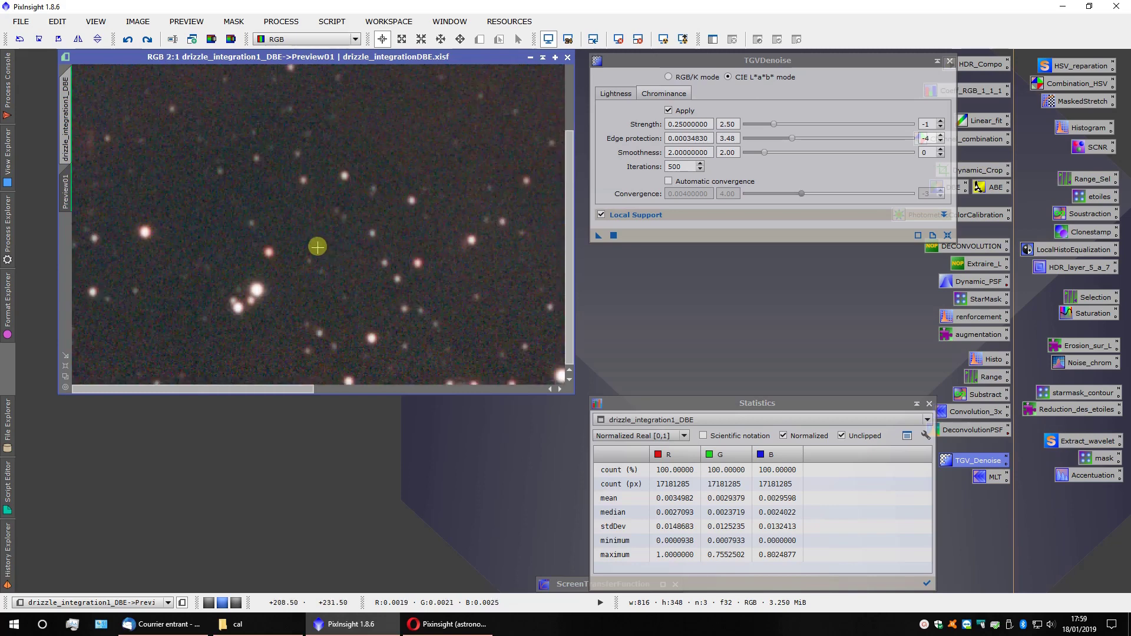
{"action": "scroll", "coordinate": [321, 242], "scroll_direction": "down", "scroll_amount": 2}
{"action": "scroll", "coordinate": [327, 250], "scroll_direction": "up", "scroll_amount": 1}
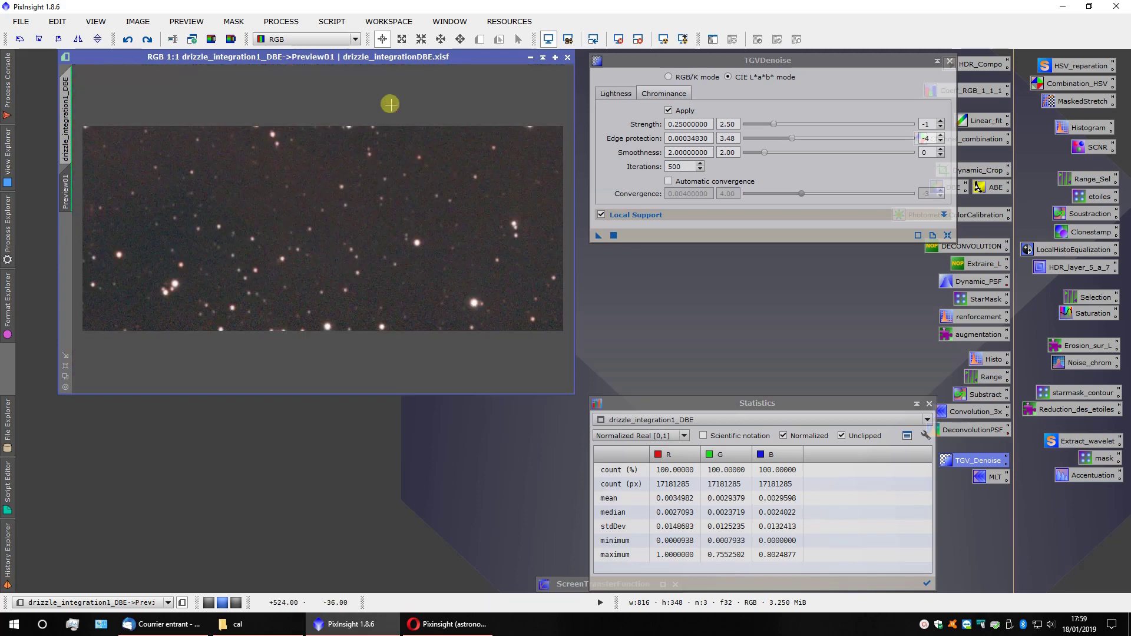
Define a small second preview on a star-free patch of background in the main image and select it in Statistics
{"action": "left_click", "coordinate": [66, 112]}
{"action": "scroll", "coordinate": [354, 372], "scroll_direction": "up", "scroll_amount": 3}
{"action": "scroll", "coordinate": [230, 353], "scroll_direction": "up", "scroll_amount": 1}
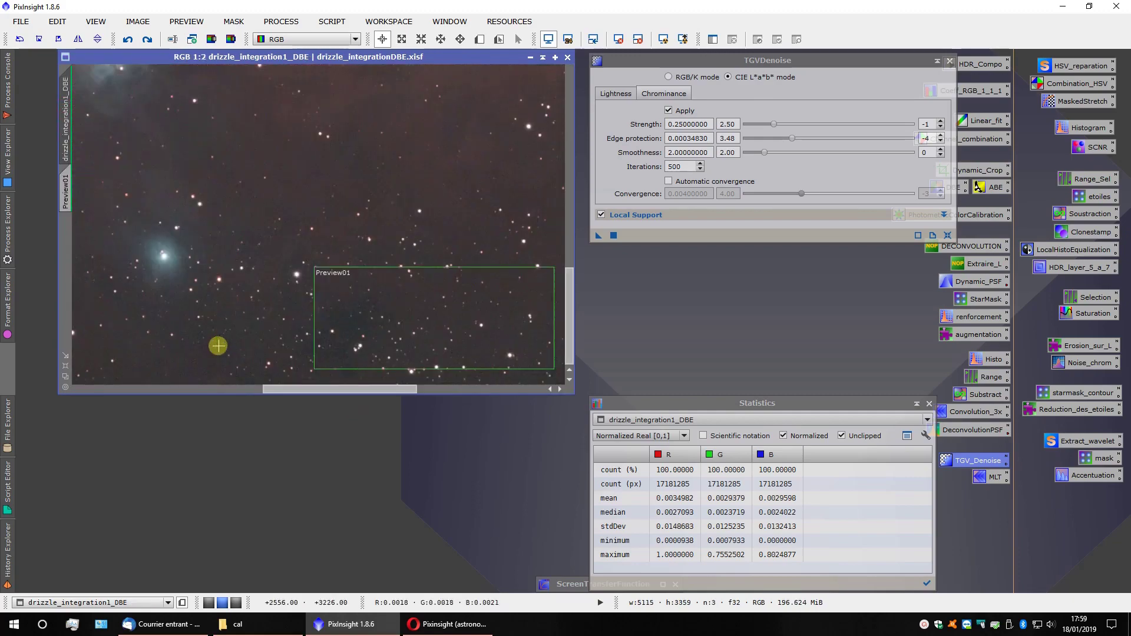
{"action": "scroll", "coordinate": [336, 341], "scroll_direction": "up", "scroll_amount": 1}
{"action": "scroll", "coordinate": [330, 262], "scroll_direction": "up", "scroll_amount": 1}
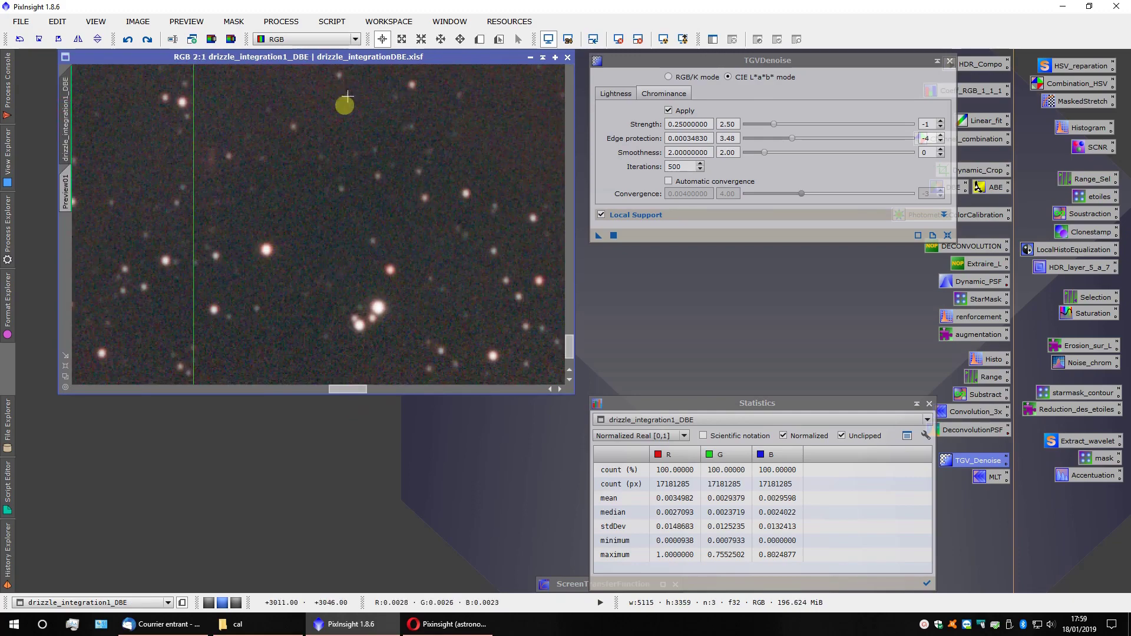
{"action": "left_click", "coordinate": [480, 38]}
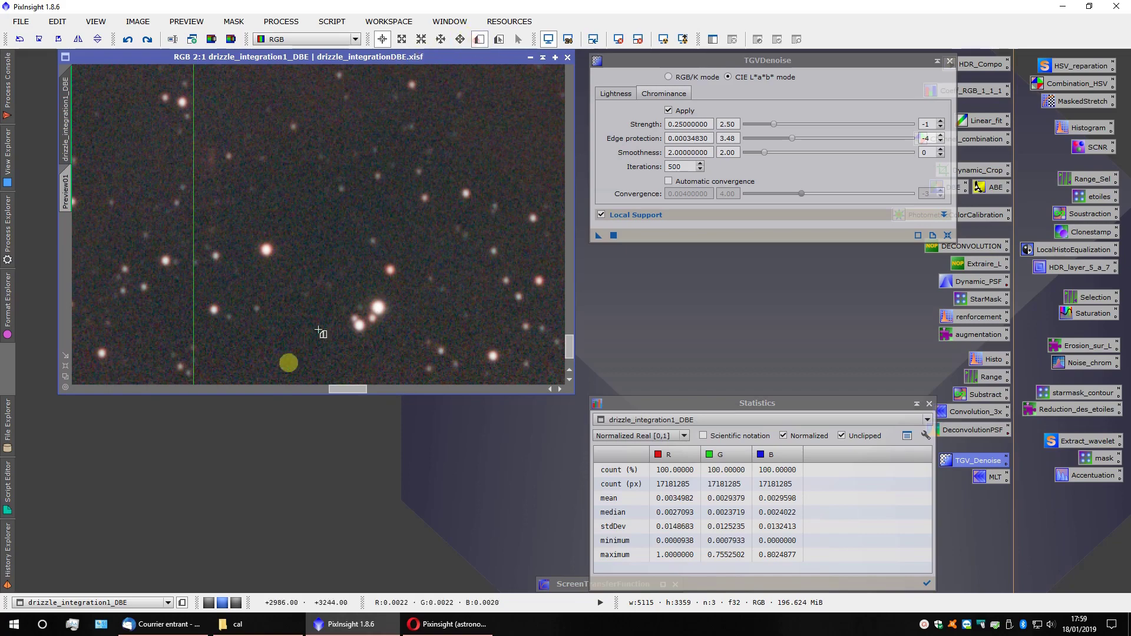
{"action": "left_click_drag", "start_coordinate": [301, 205], "coordinate": [355, 266]}
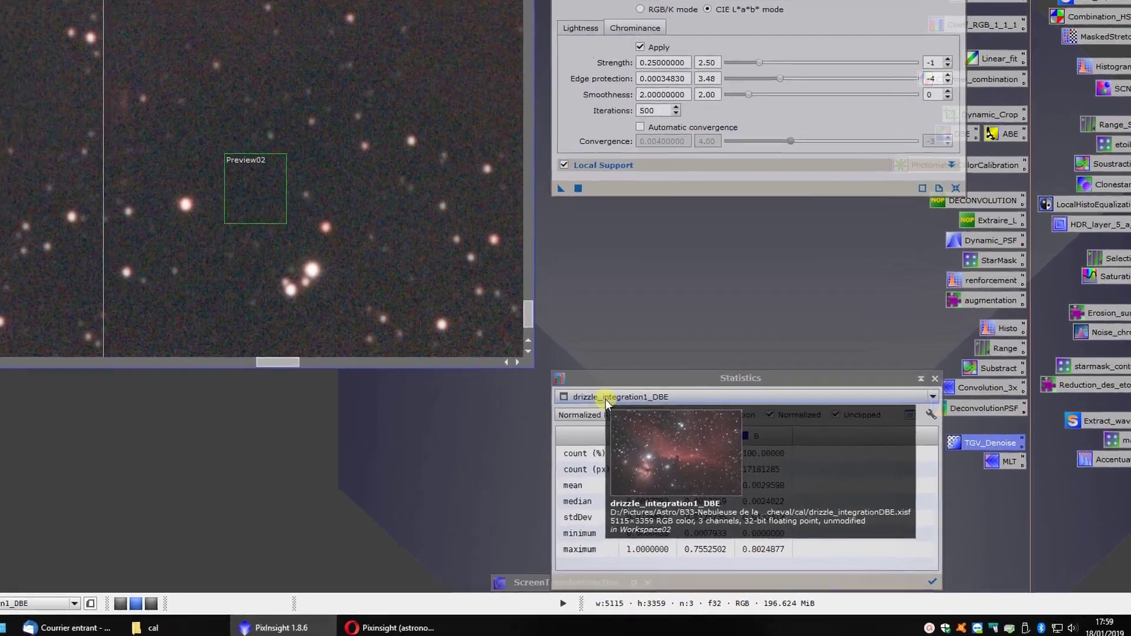
{"action": "left_click", "coordinate": [638, 419]}
{"action": "left_click", "coordinate": [575, 386]}
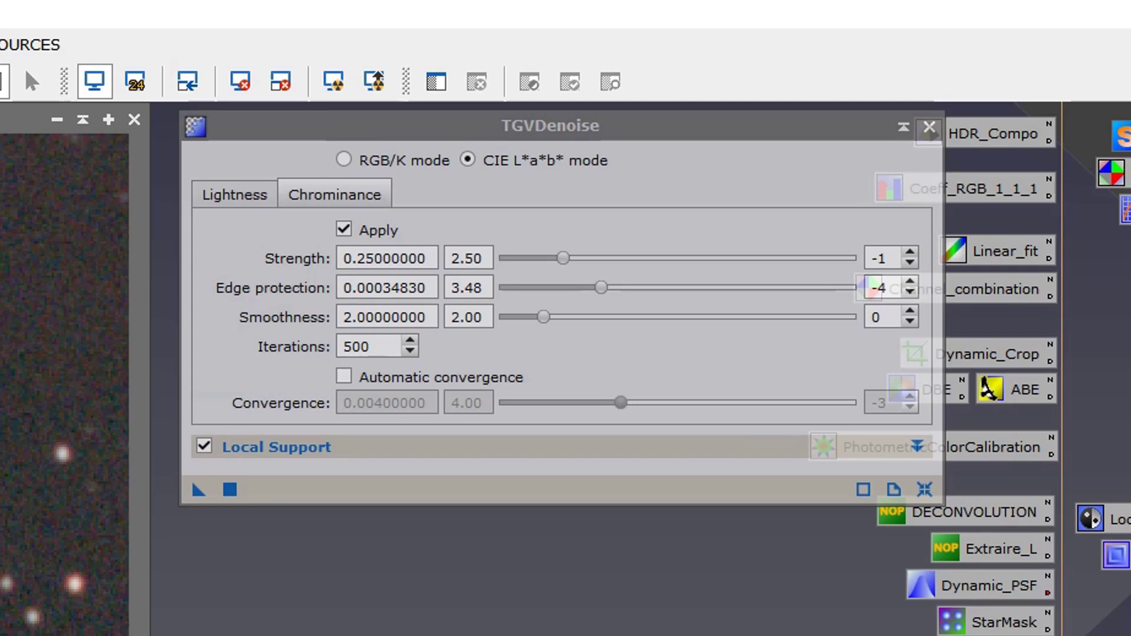
Set the chrominance edge protection to 0.00031710, matching the red channel's standard deviation in Preview02
{"action": "left_click", "coordinate": [380, 287]}
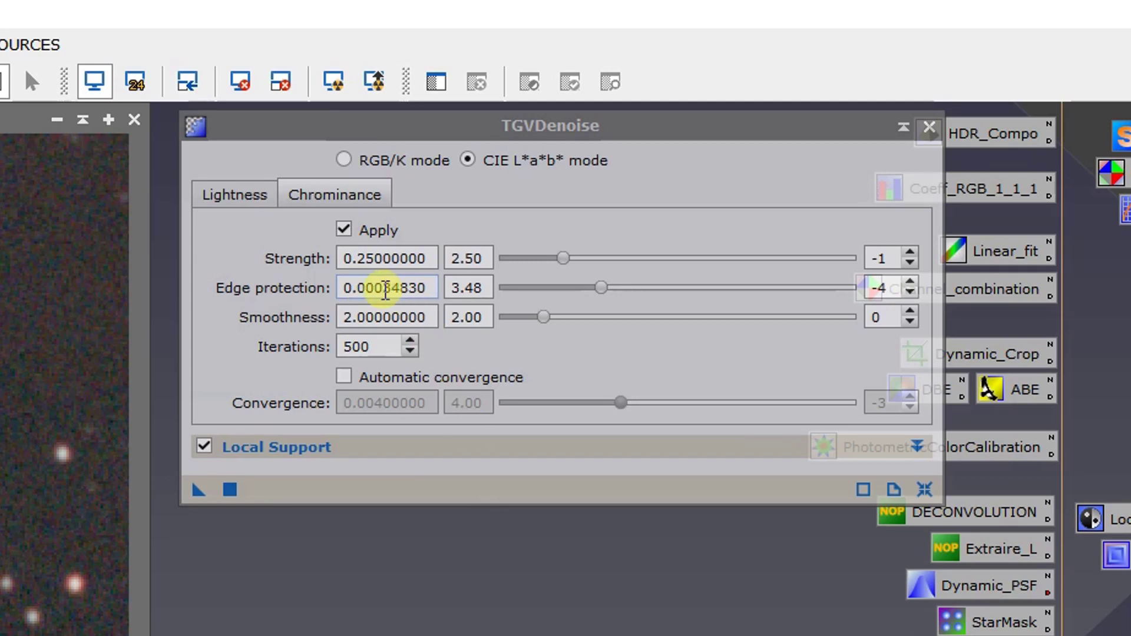
{"action": "left_click_drag", "start_coordinate": [385, 289], "coordinate": [462, 285]}
{"action": "type", "text": "3171"}
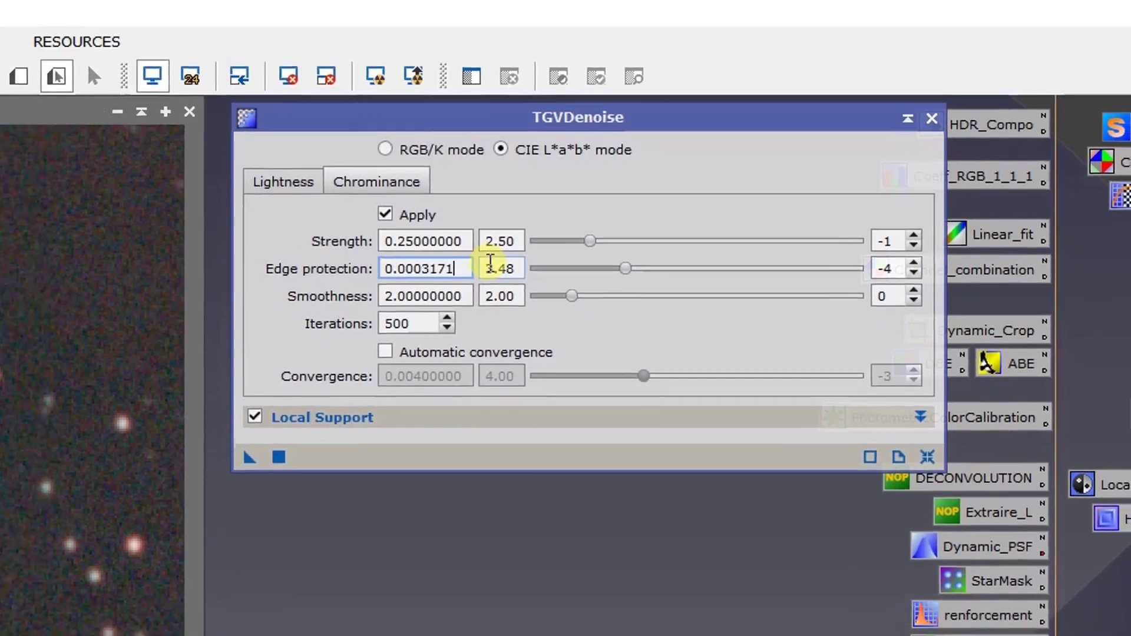
{"action": "left_click", "coordinate": [465, 296]}
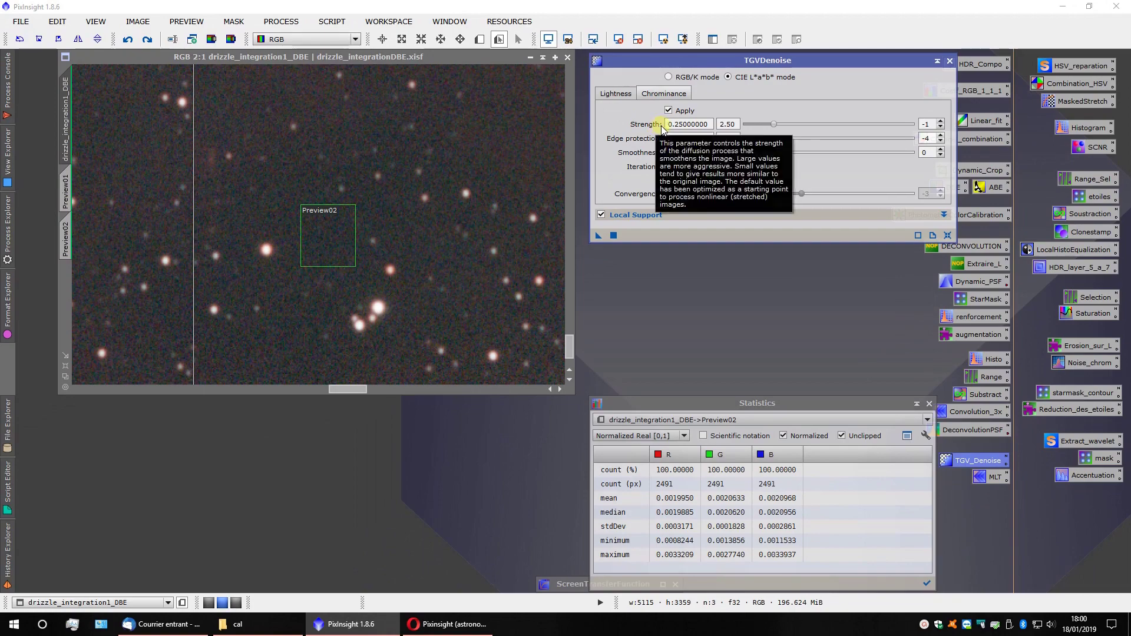
Raise the chrominance denoising strength to 0.50000000
{"action": "left_click_drag", "start_coordinate": [773, 125], "coordinate": [826, 125]}
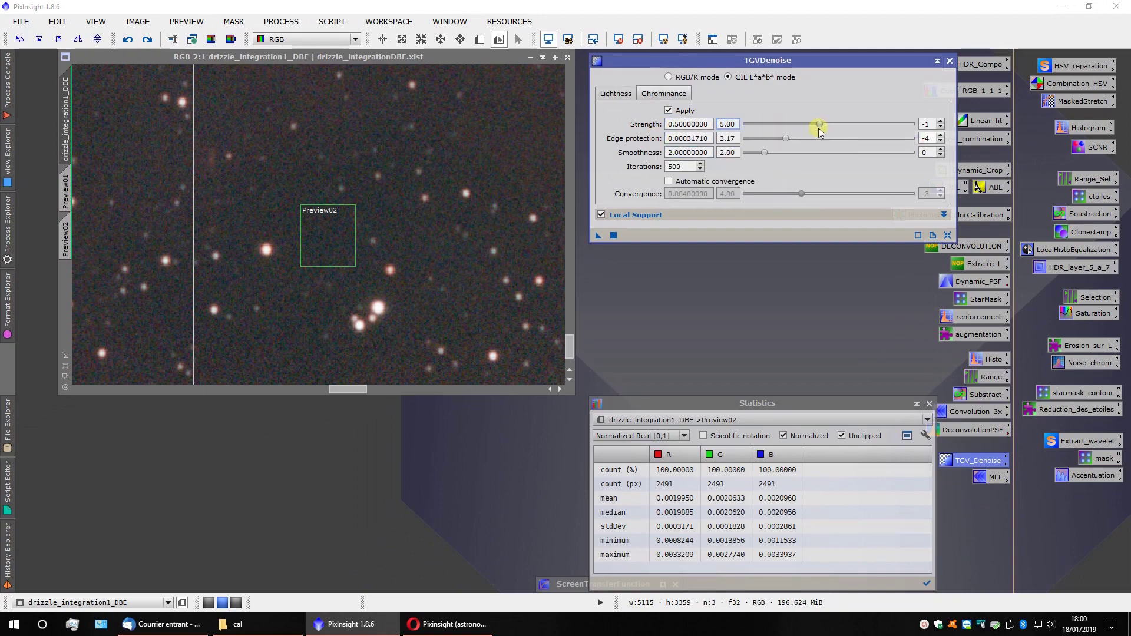
{"action": "left_click", "coordinate": [941, 124]}
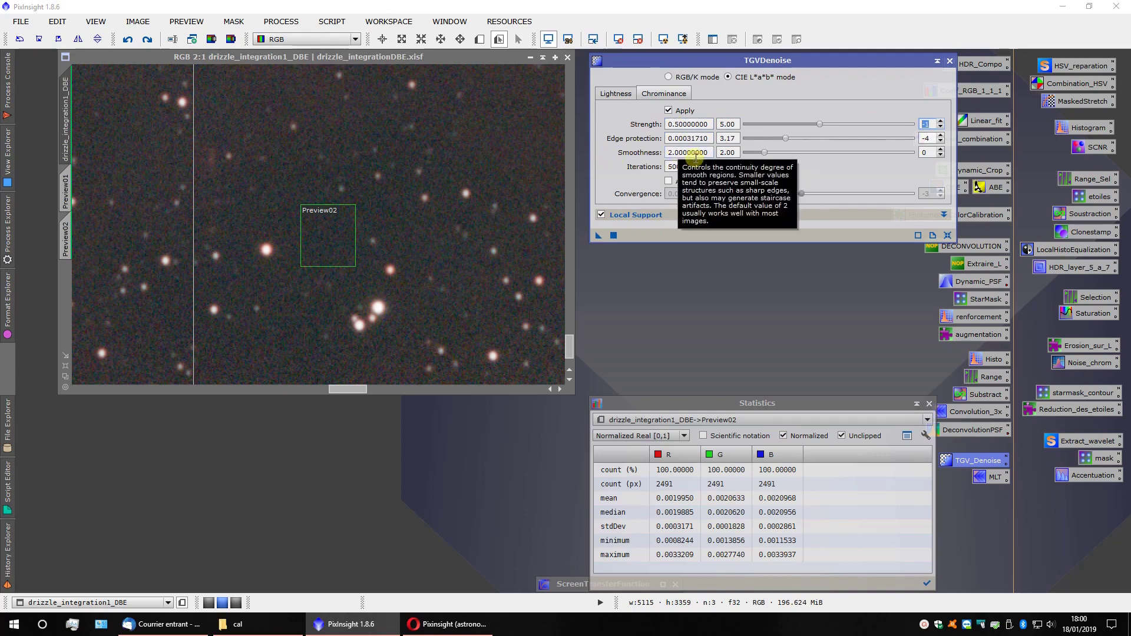
{"action": "mouse_move", "coordinate": [643, 172]}
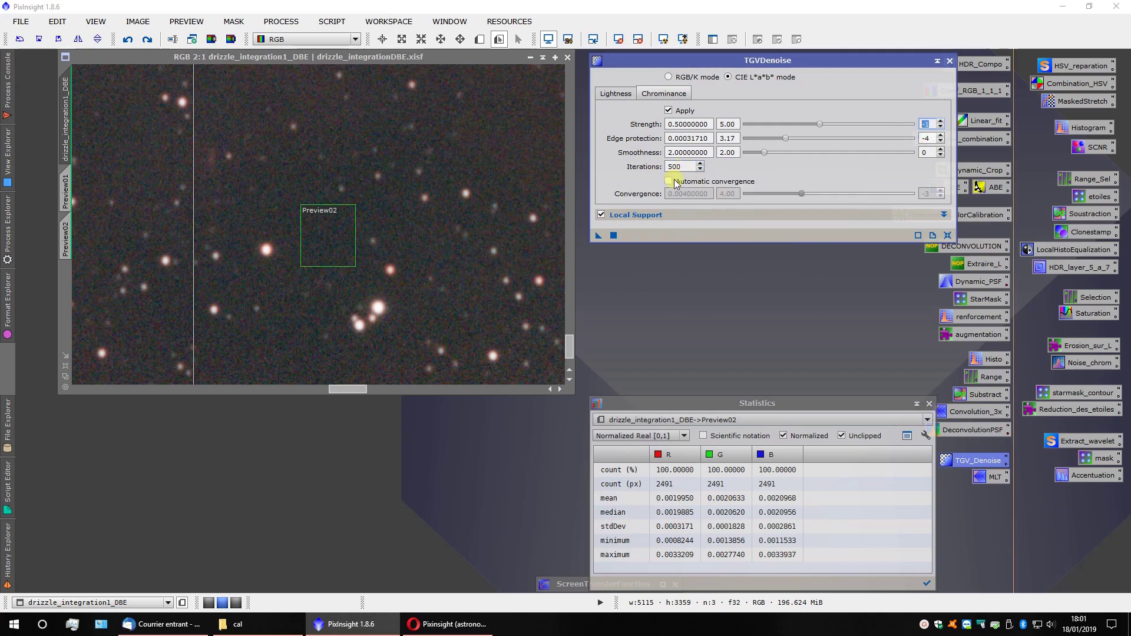
Expand the Local Support settings and duplicate the main image drizzle_integration1_DBE to make a clone
{"action": "left_click", "coordinate": [652, 217]}
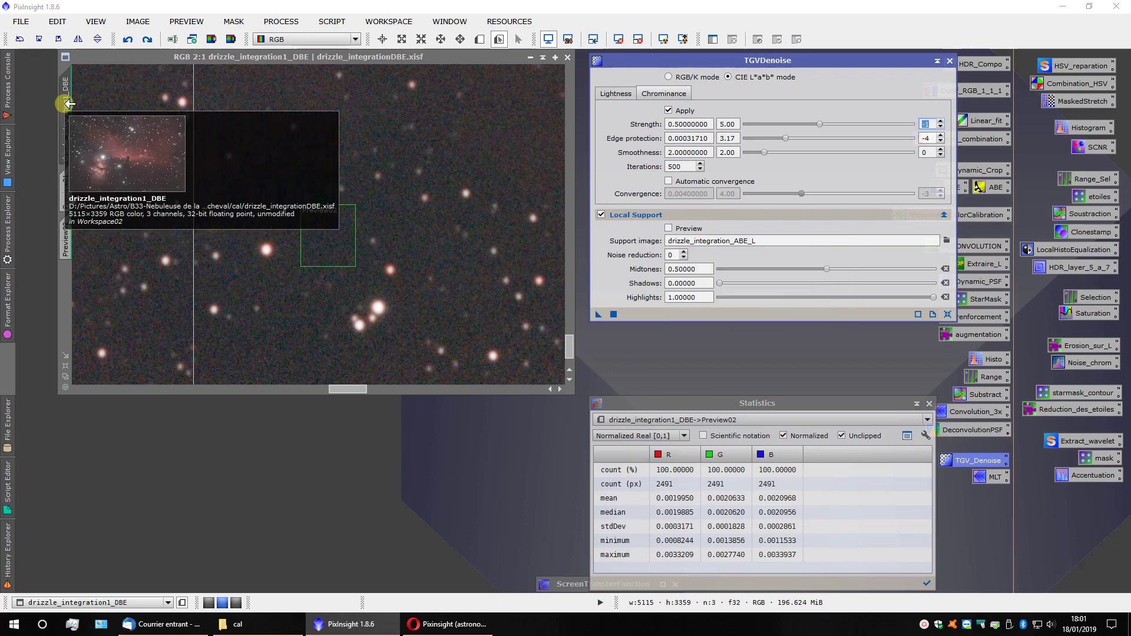
{"action": "left_click_drag", "start_coordinate": [65, 112], "coordinate": [39, 112]}
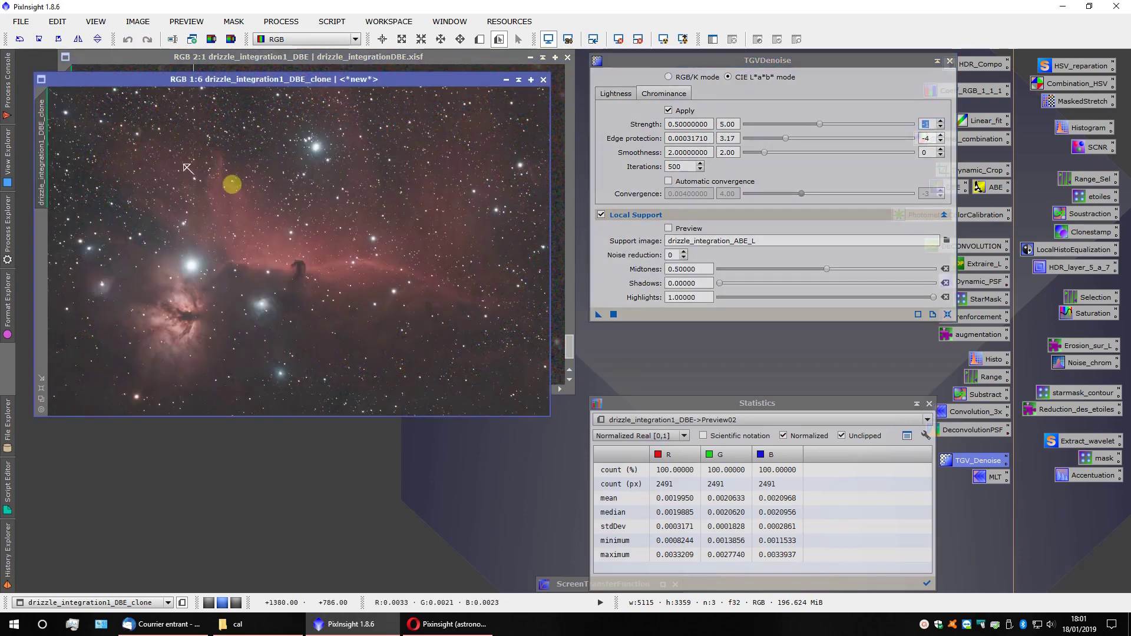
Bring up ScreenTransferFunction and HistogramTransformation and arrange their windows so that both are fully accessible
{"action": "left_click_drag", "start_coordinate": [706, 405], "coordinate": [806, 405]}
{"action": "left_click", "coordinate": [662, 585]}
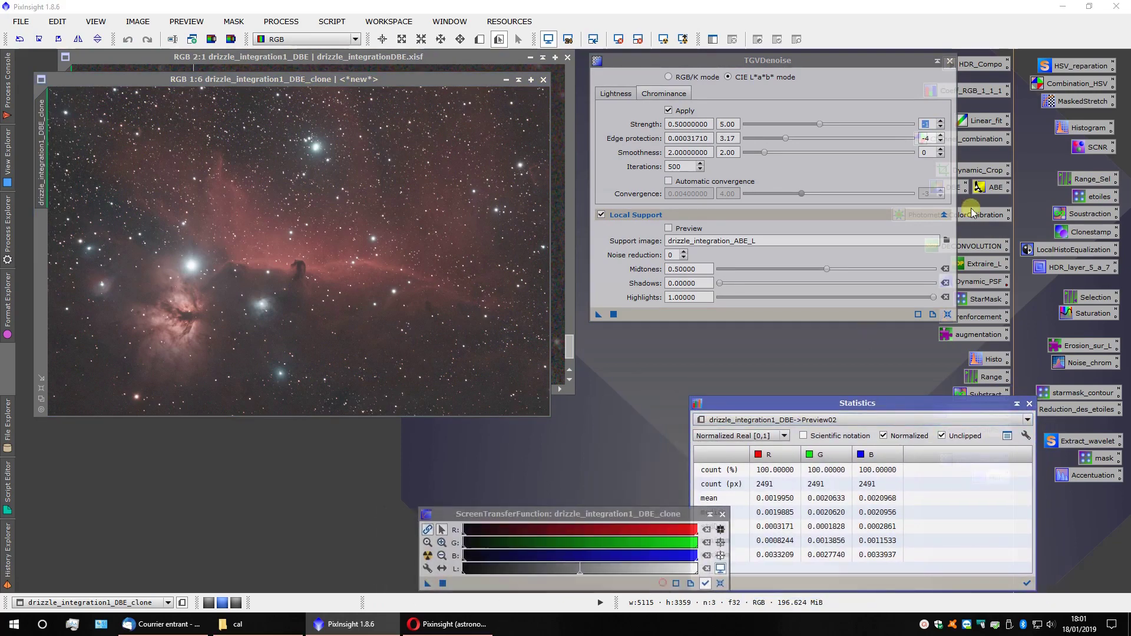
{"action": "double_click", "coordinate": [1091, 128]}
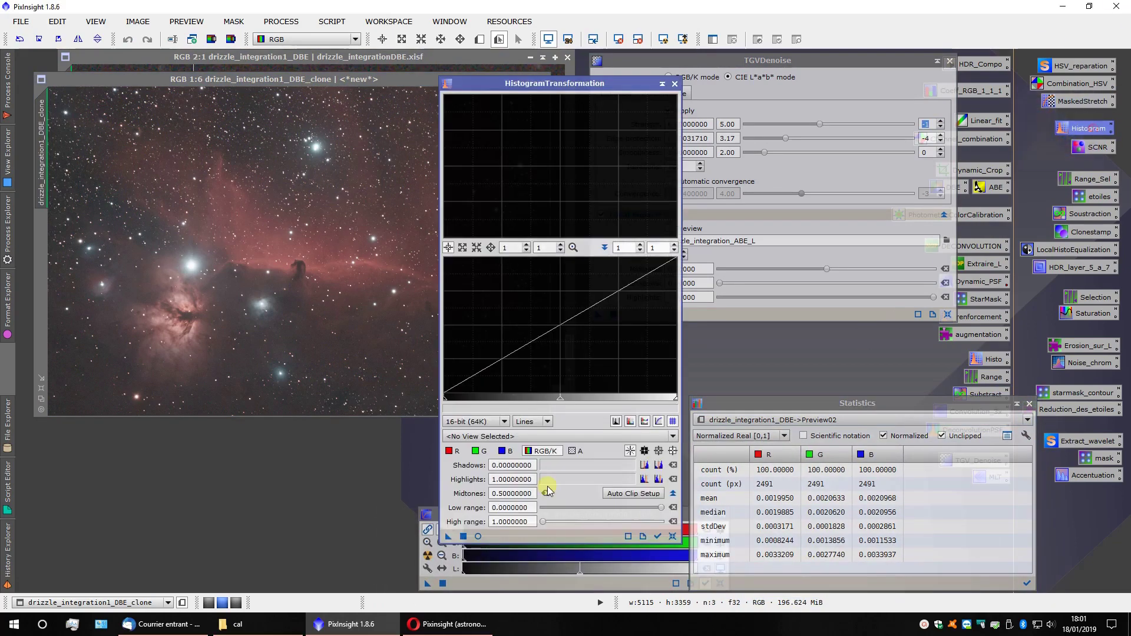
{"action": "left_click", "coordinate": [426, 585]}
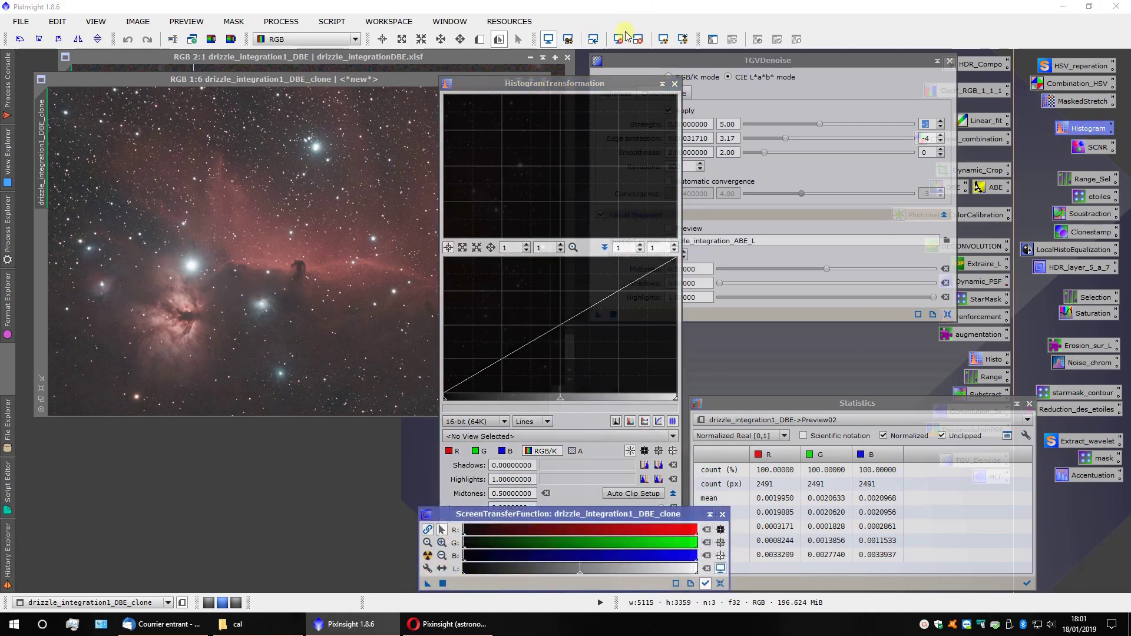
{"action": "left_click_drag", "start_coordinate": [588, 88], "coordinate": [602, 24]}
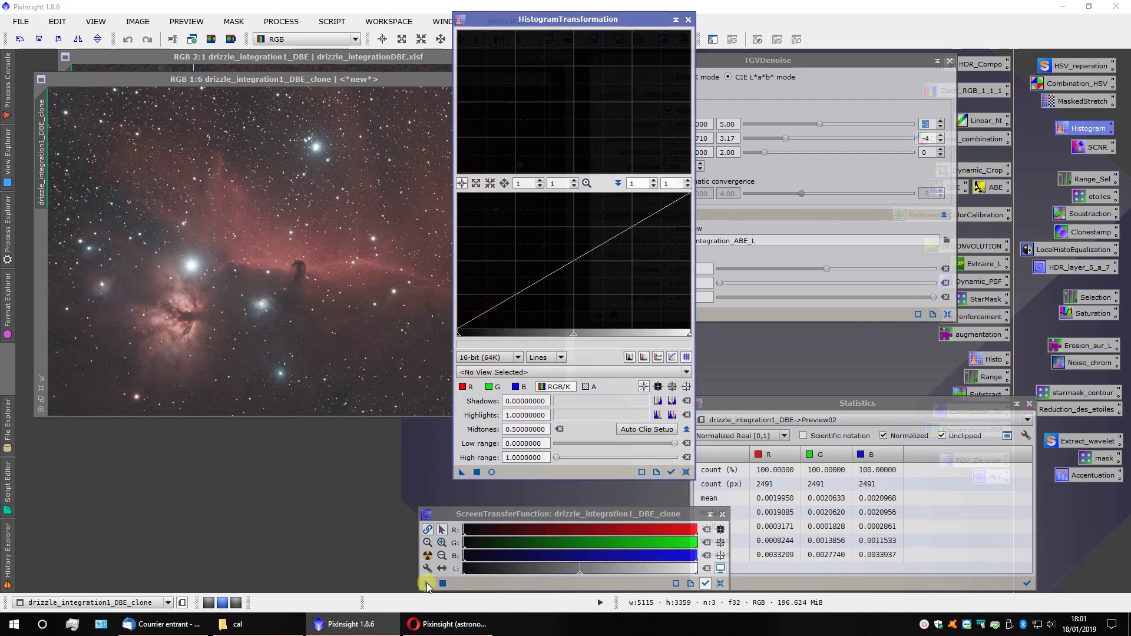
Load the clone's screen stretch into HistogramTransformation and apply it permanently to drizzle_integration1_DBE_clone
{"action": "left_click", "coordinate": [530, 473]}
{"action": "left_click_drag", "start_coordinate": [529, 476], "coordinate": [529, 475]}
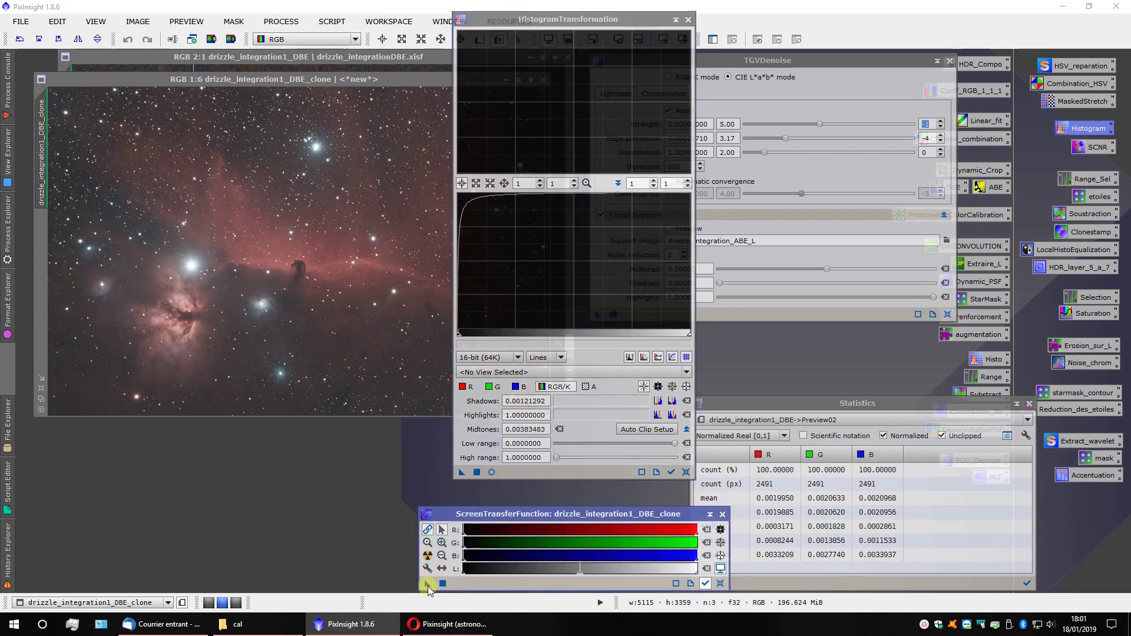
{"action": "left_click_drag", "start_coordinate": [428, 589], "coordinate": [332, 362]}
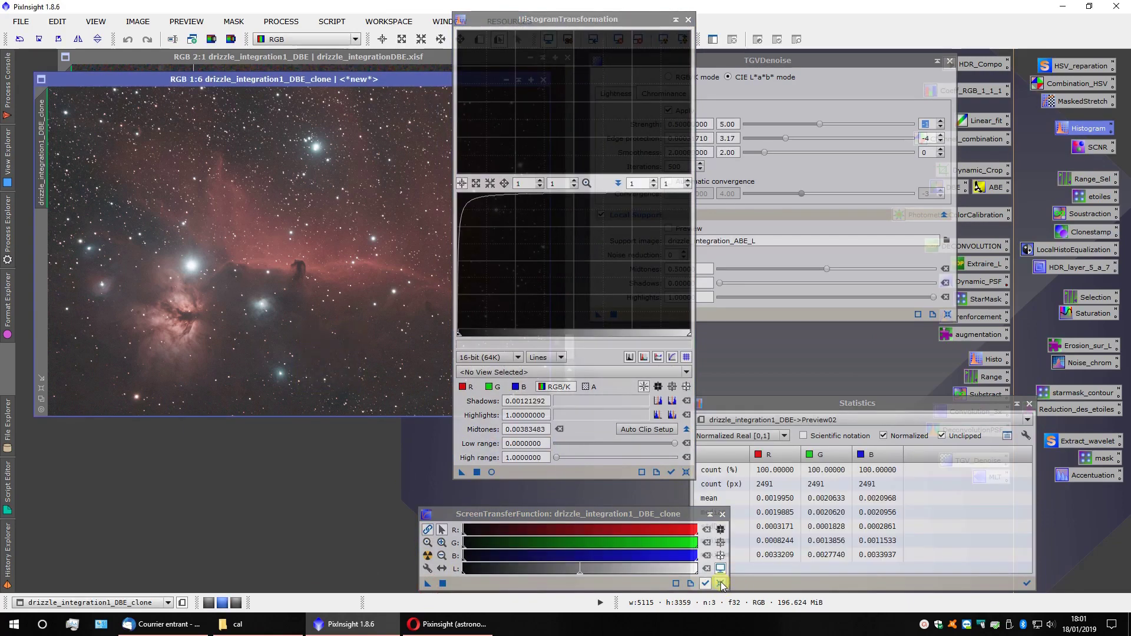
{"action": "left_click_drag", "start_coordinate": [462, 472], "coordinate": [291, 271]}
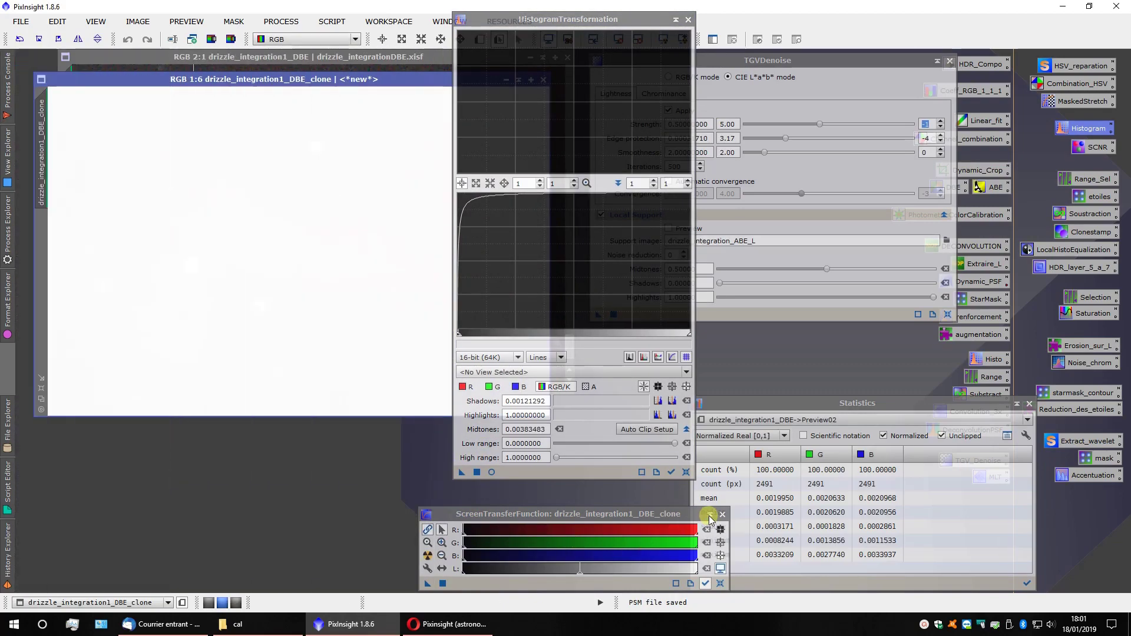
Put away the ScreenTransferFunction and HistogramTransformation windows and remove the clone's screen stretch
{"action": "left_click", "coordinate": [709, 516]}
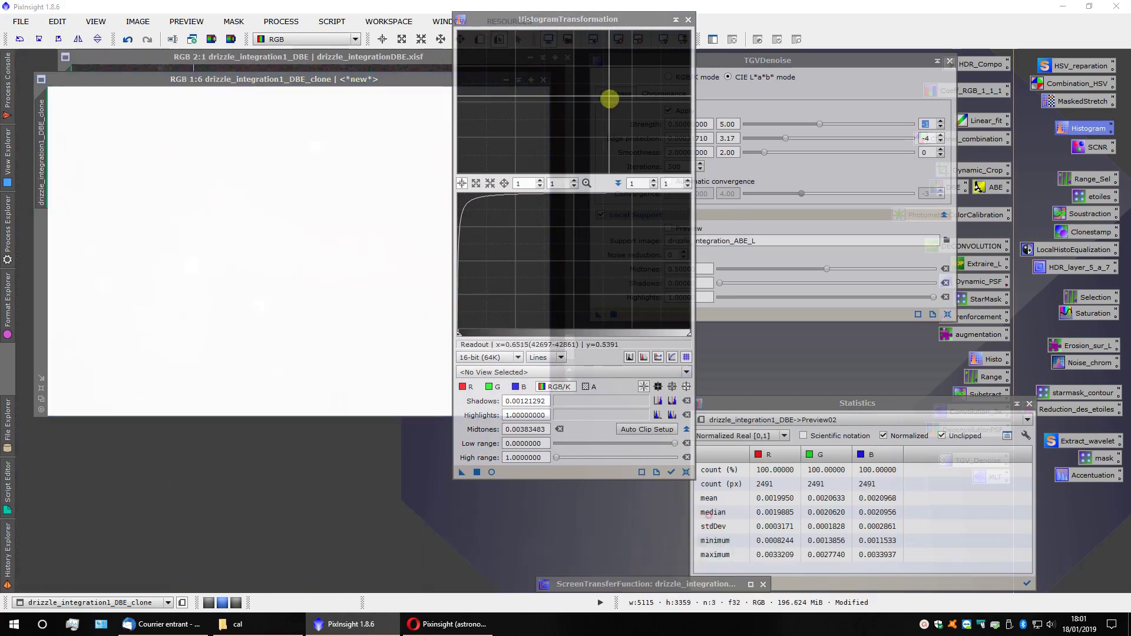
{"action": "left_click", "coordinate": [689, 20]}
{"action": "left_click", "coordinate": [617, 39]}
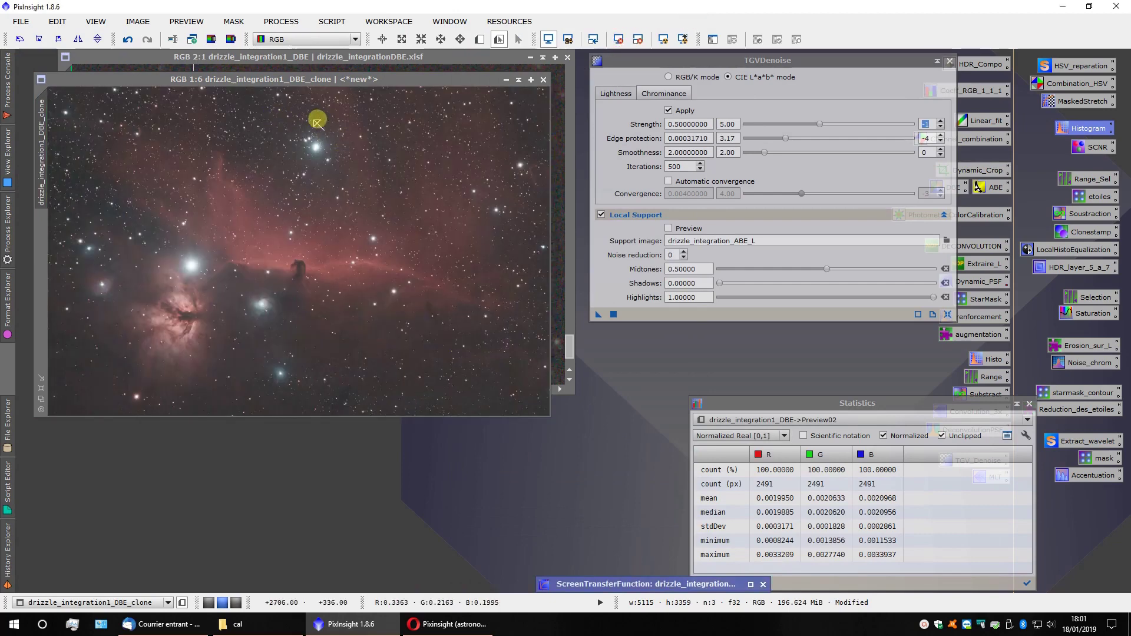
Iconize the stretched clone, clear it away from the main image window, and display Preview01 of drizzle_integration1_DBE
{"action": "left_click", "coordinate": [506, 79]}
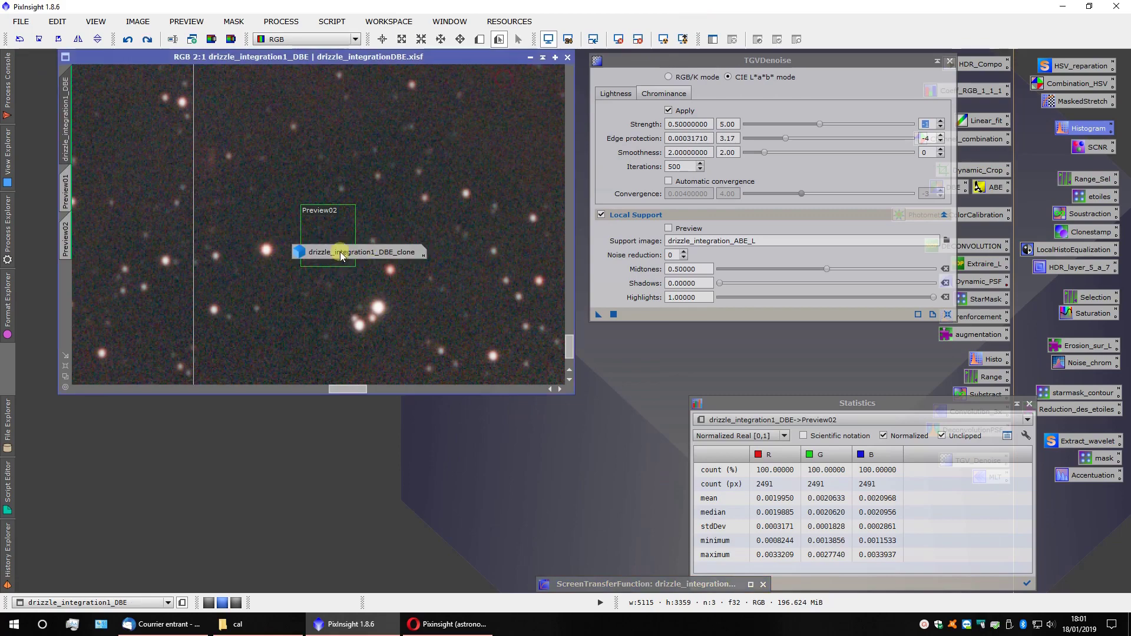
{"action": "mouse_move", "coordinate": [345, 252]}
{"action": "left_mouse_down"}
{"action": "mouse_move", "coordinate": [151, 138]}
{"action": "mouse_move", "coordinate": [77, 71]}
{"action": "left_mouse_up"}
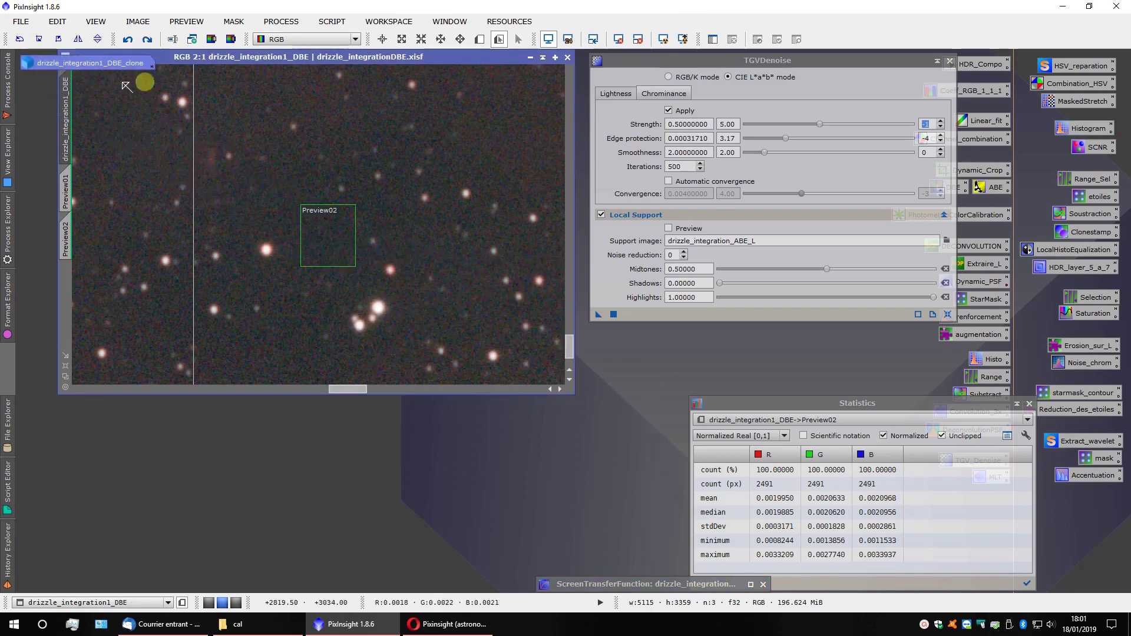
{"action": "left_click_drag", "start_coordinate": [310, 61], "coordinate": [317, 144]}
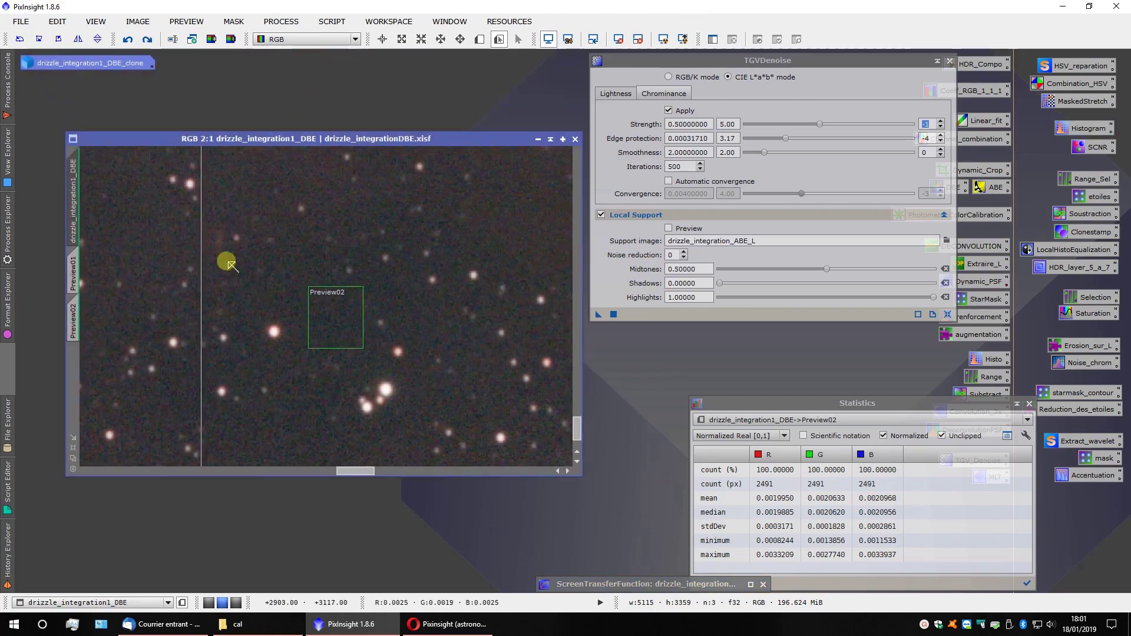
{"action": "left_click", "coordinate": [70, 277]}
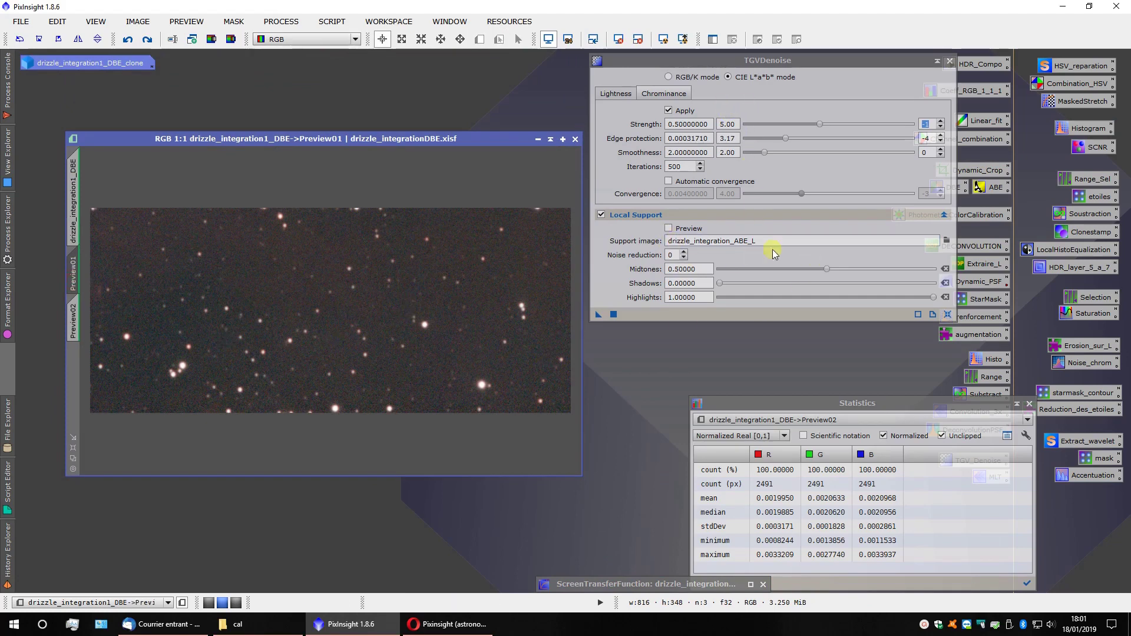
Assign drizzle_integration1_DBE_clone as the local support image and run TGVDenoise on Preview01
{"action": "left_click", "coordinate": [946, 241]}
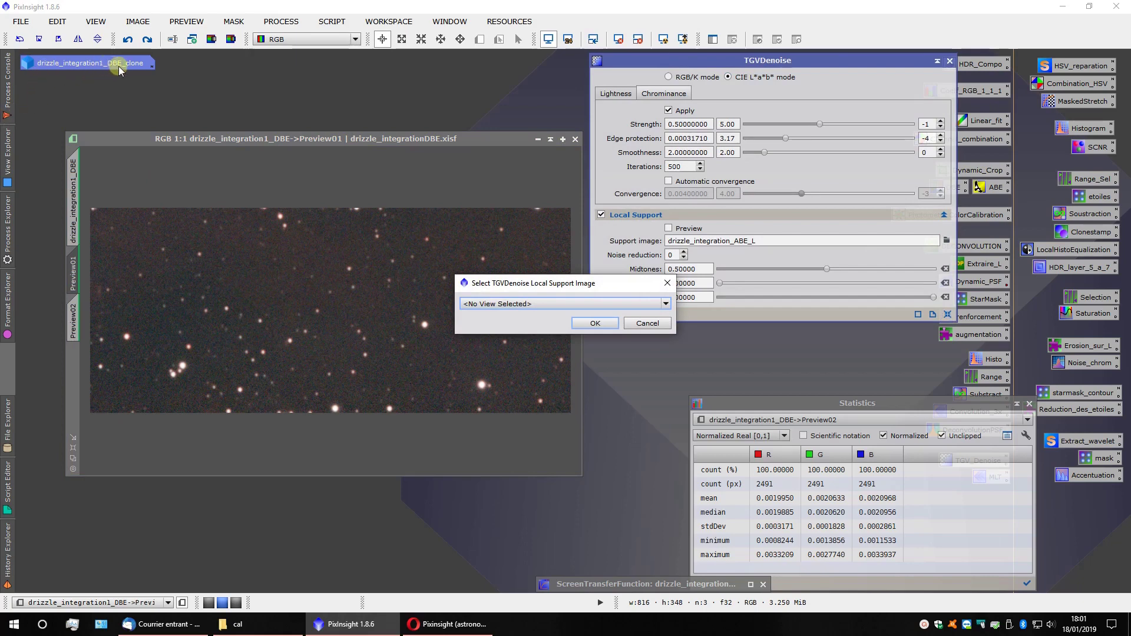
{"action": "left_click", "coordinate": [505, 305]}
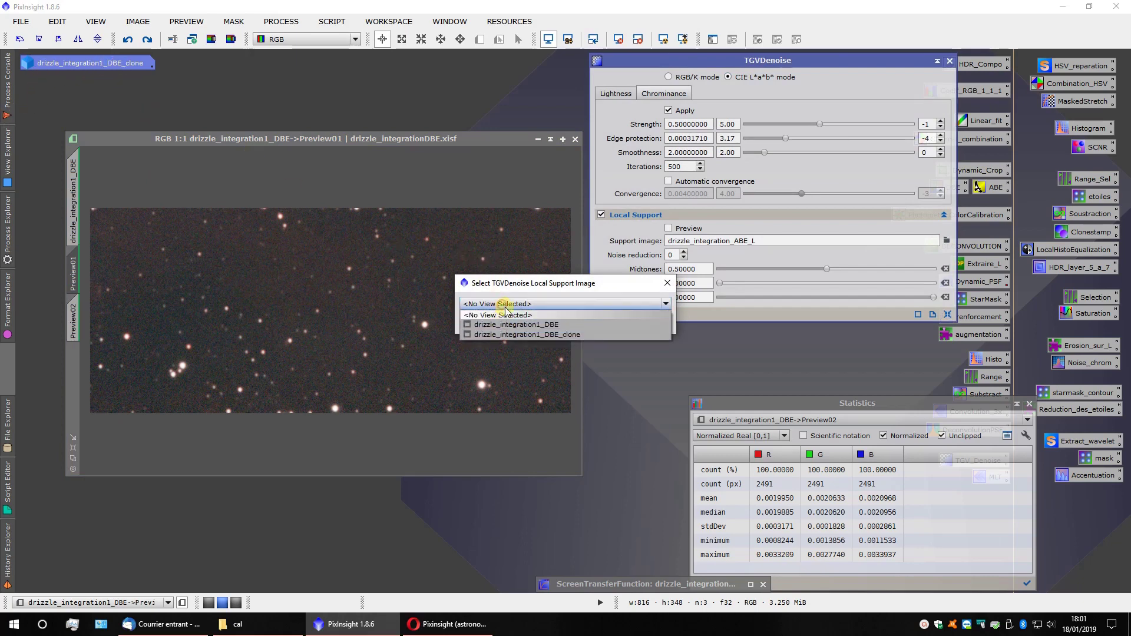
{"action": "left_click", "coordinate": [518, 335]}
{"action": "left_click", "coordinate": [595, 323]}
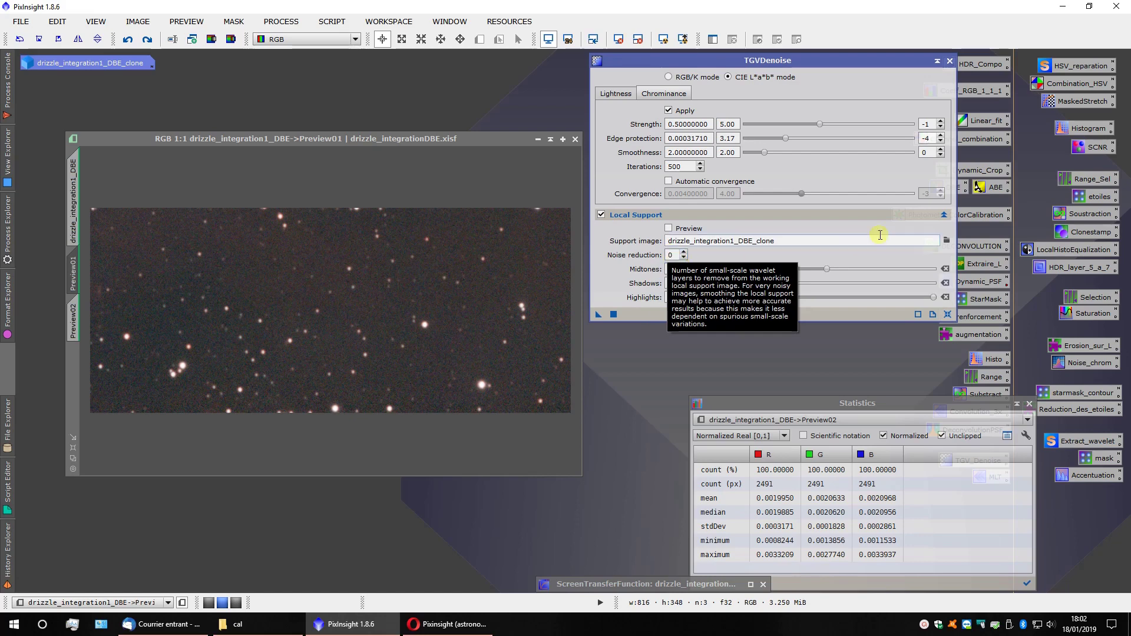
{"action": "left_click", "coordinate": [943, 214]}
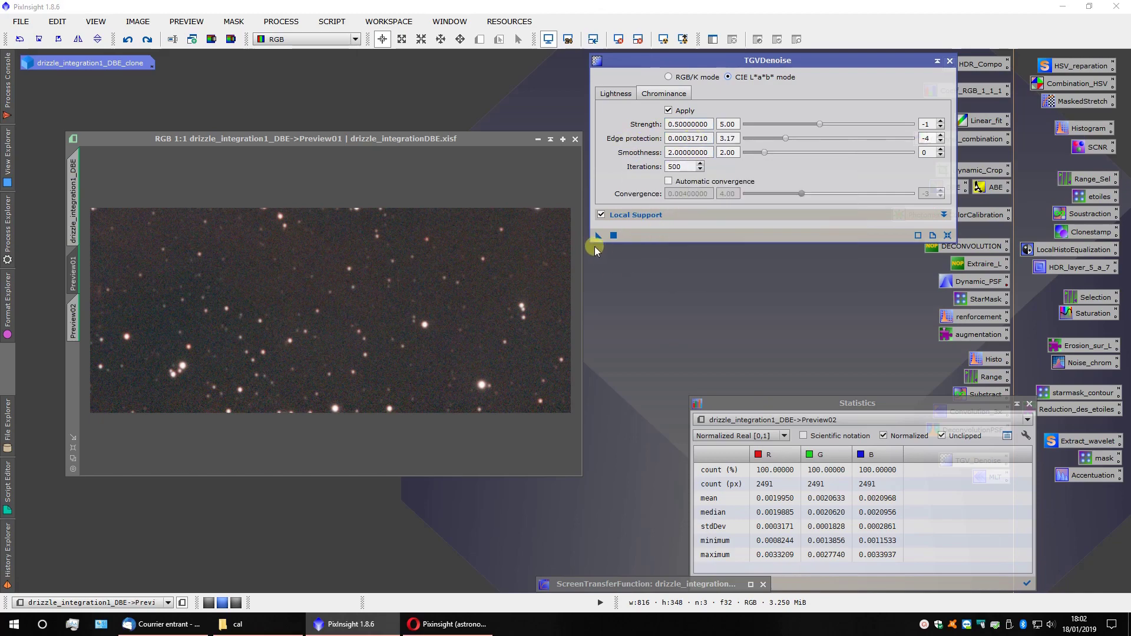
{"action": "left_click_drag", "start_coordinate": [597, 235], "coordinate": [451, 293]}
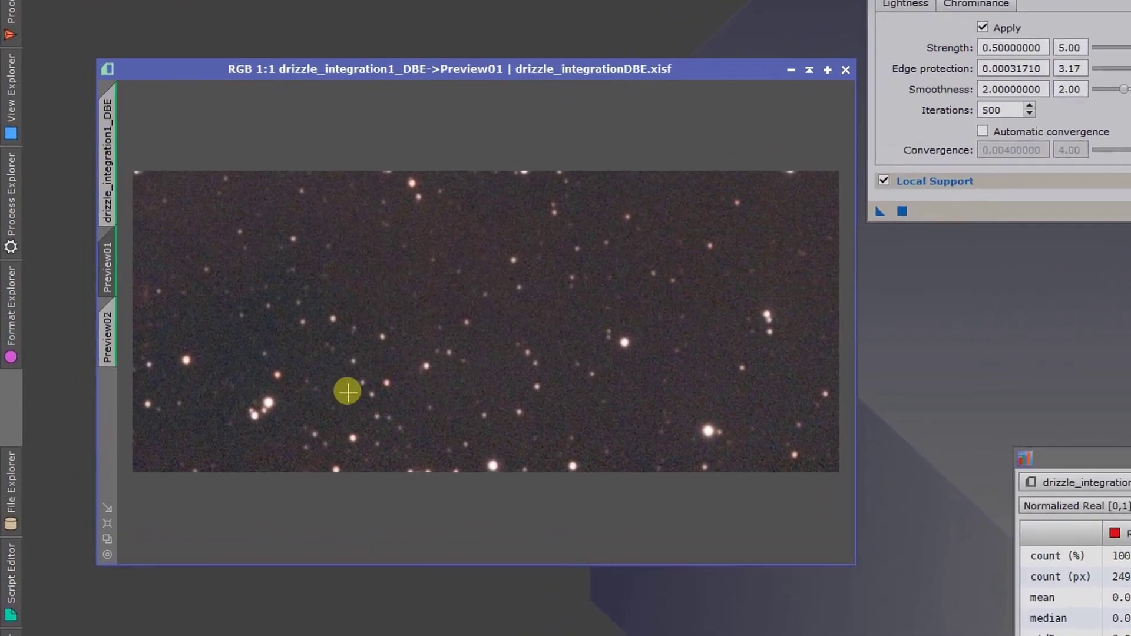
Examine the background noise and stars in Preview01 closely after the TGVDenoise run
{"action": "scroll", "coordinate": [332, 401], "scroll_direction": "up", "scroll_amount": 1}
{"action": "scroll", "coordinate": [267, 321], "scroll_direction": "up", "scroll_amount": 1}
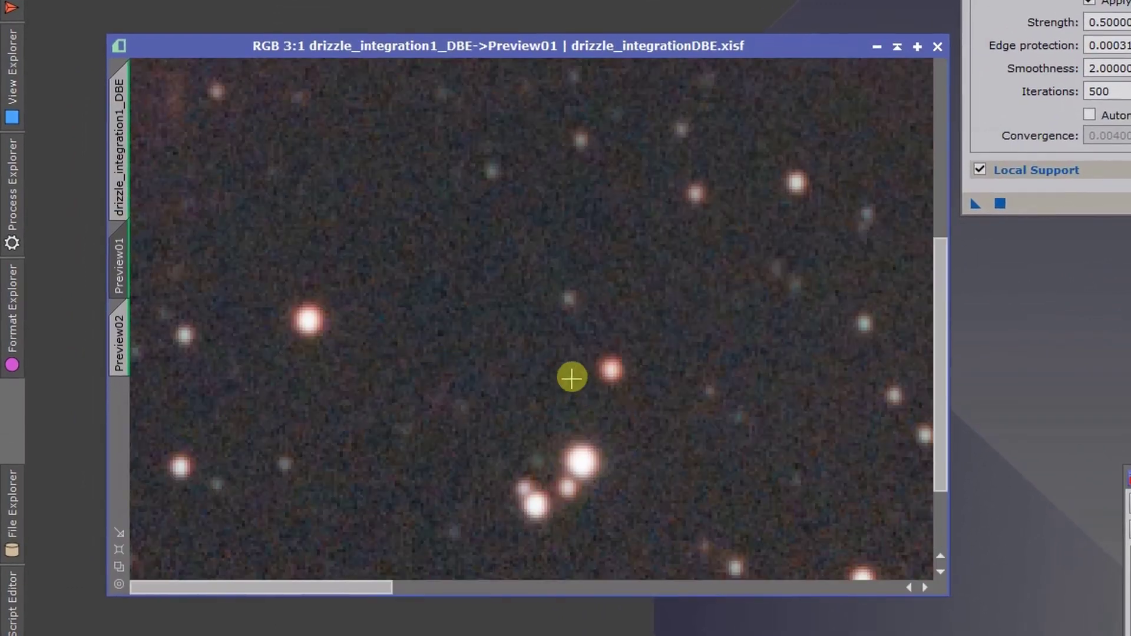
{"action": "right_click", "coordinate": [659, 270]}
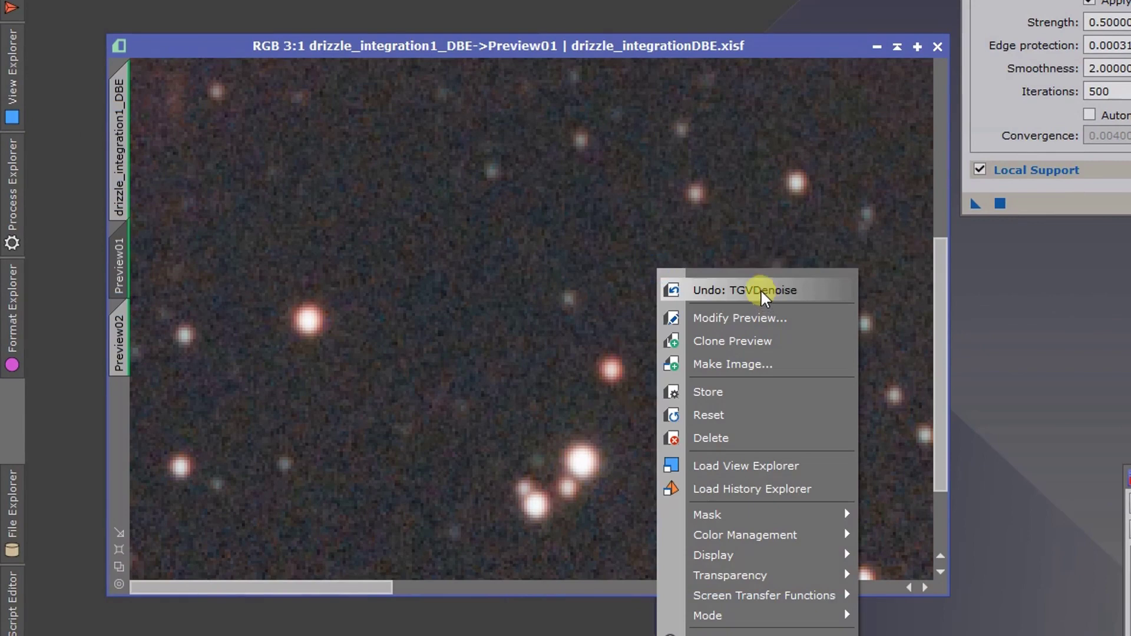
{"action": "left_click", "coordinate": [719, 221]}
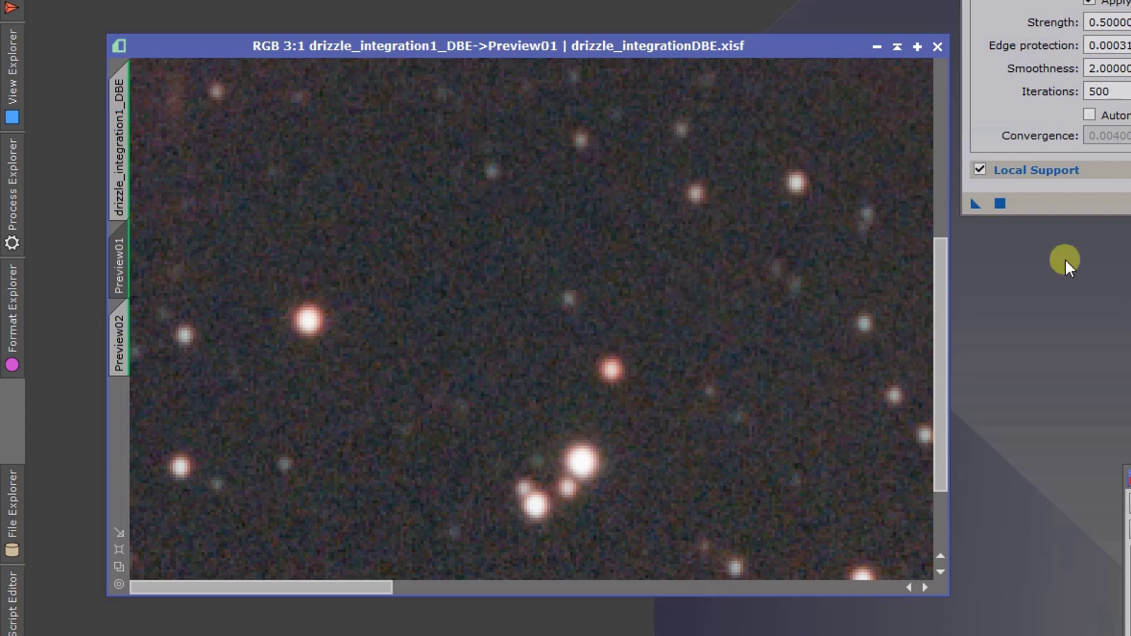
{"action": "scroll", "coordinate": [609, 293], "scroll_direction": "up", "scroll_amount": 2}
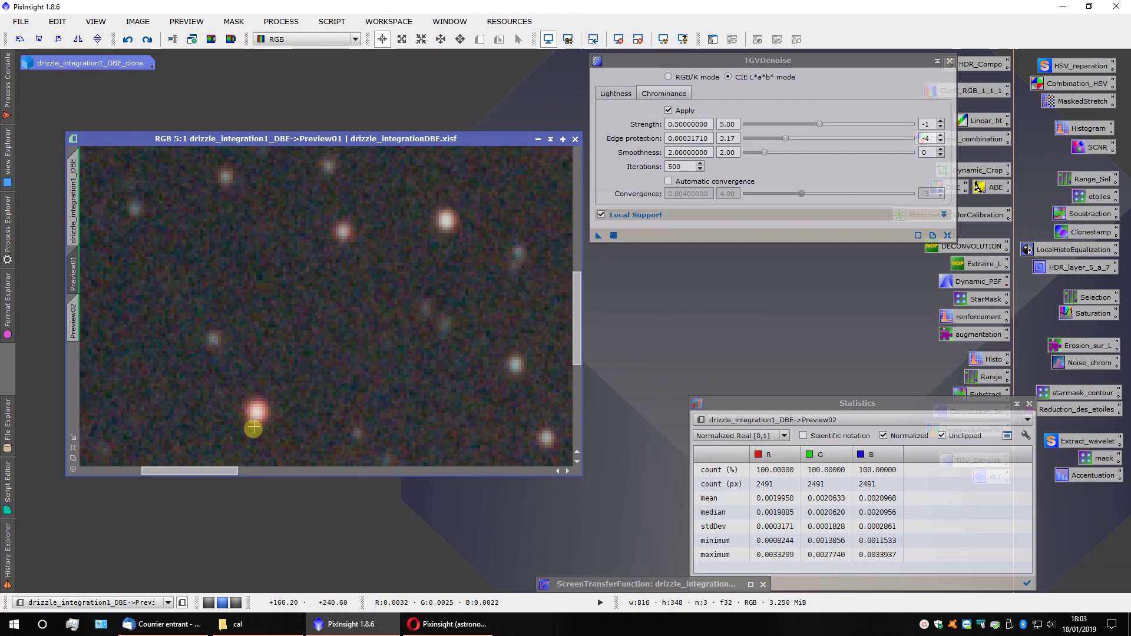
{"action": "scroll", "coordinate": [254, 429], "scroll_direction": "up", "scroll_amount": 1}
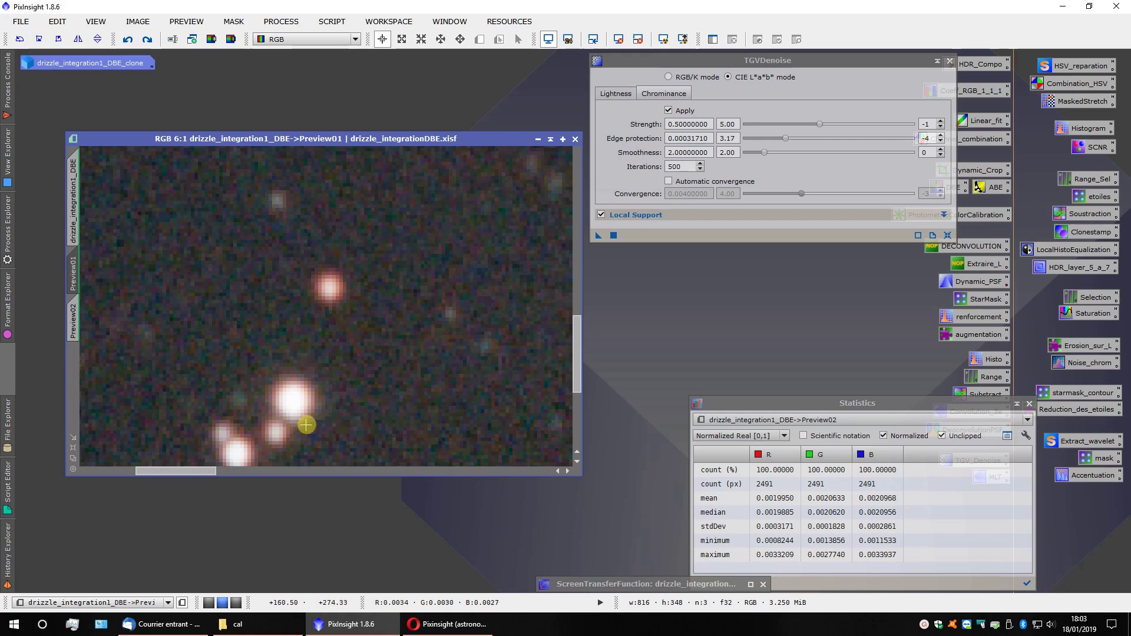
{"action": "scroll", "coordinate": [394, 334], "scroll_direction": "down", "scroll_amount": 4}
{"action": "scroll", "coordinate": [392, 337], "scroll_direction": "down", "scroll_amount": 1}
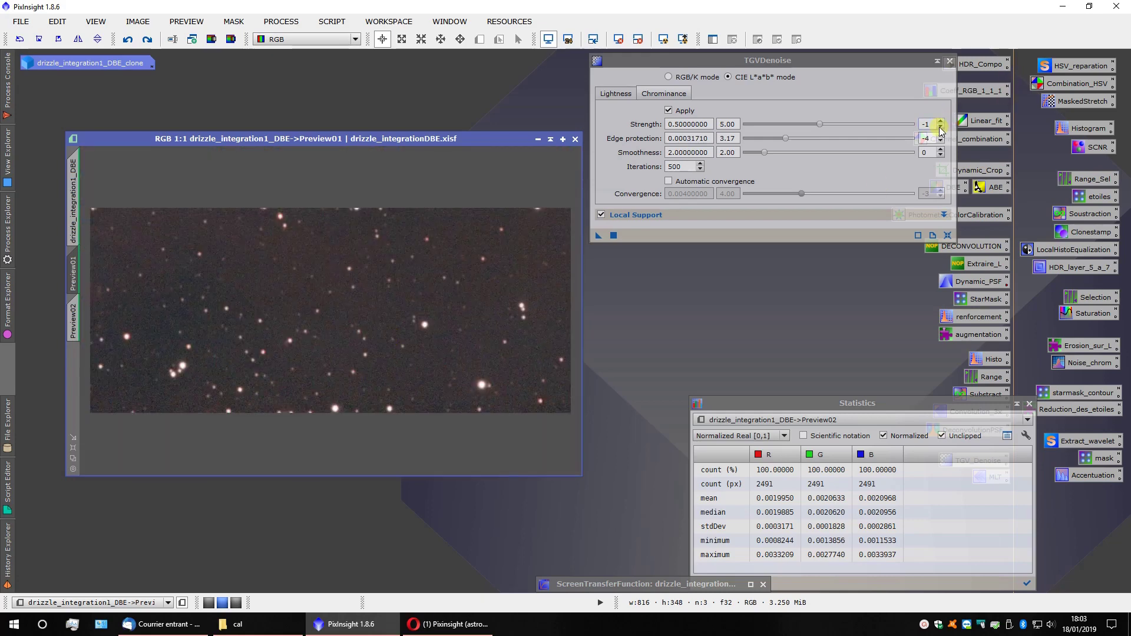
Test a chrominance strength of 5.00000000 on Preview01 and inspect the stars and background up close
{"action": "left_click", "coordinate": [940, 128]}
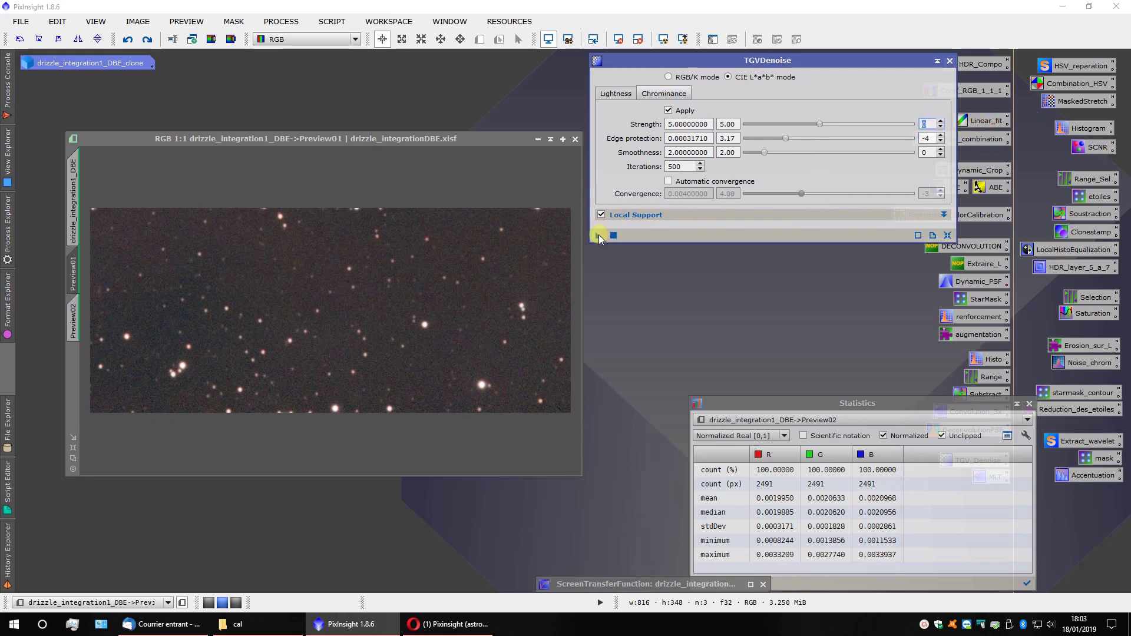
{"action": "left_click", "coordinate": [76, 322]}
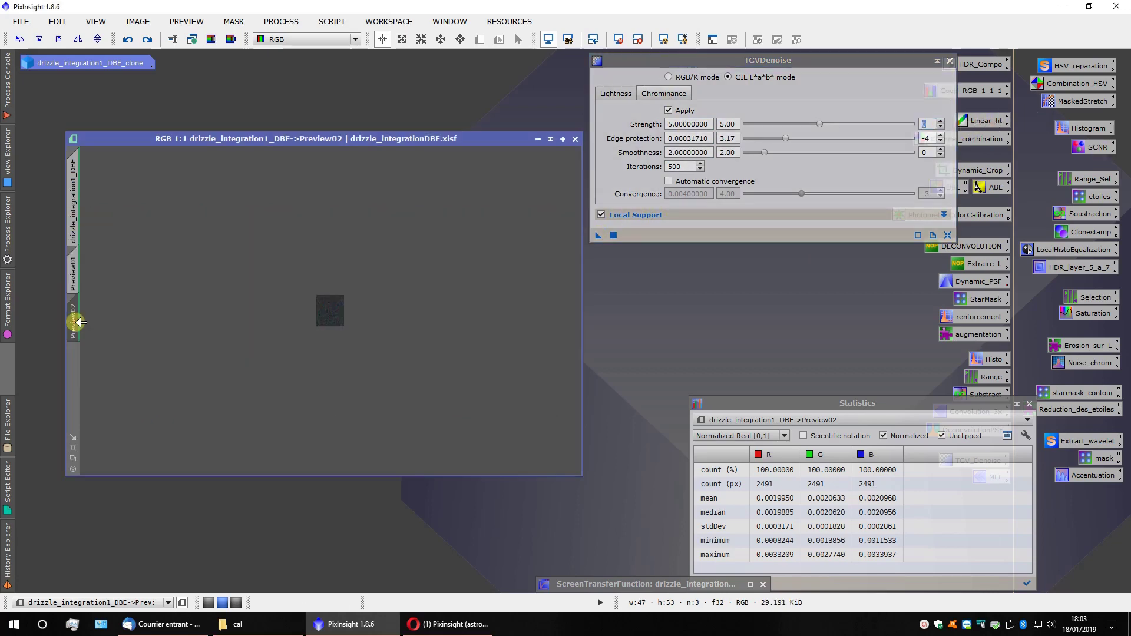
{"action": "left_click", "coordinate": [71, 278]}
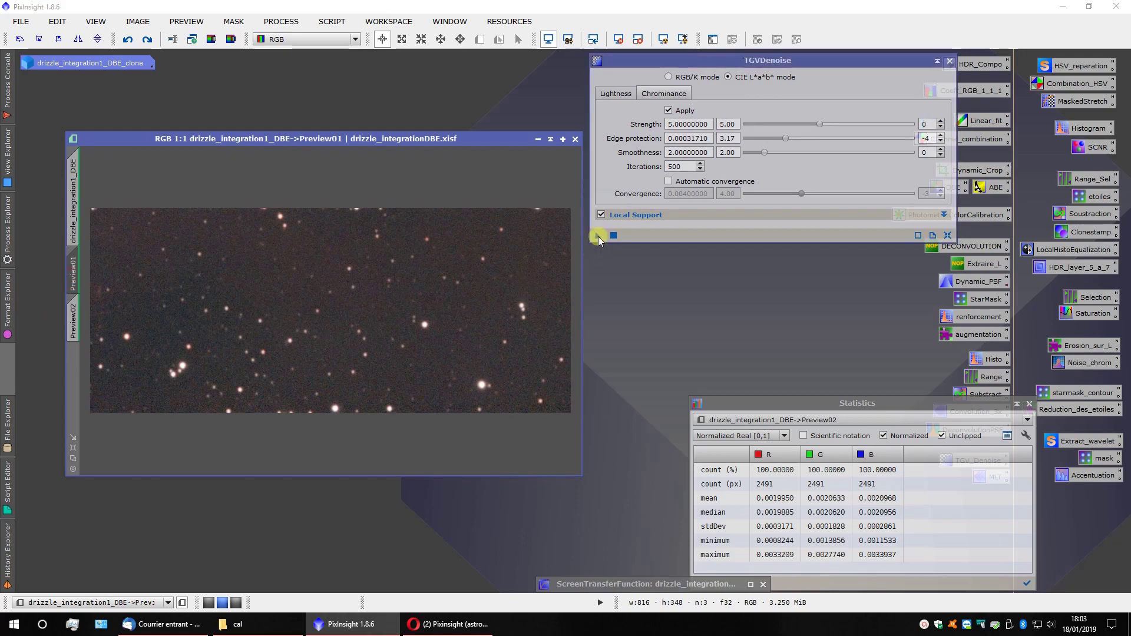
{"action": "left_click", "coordinate": [598, 235]}
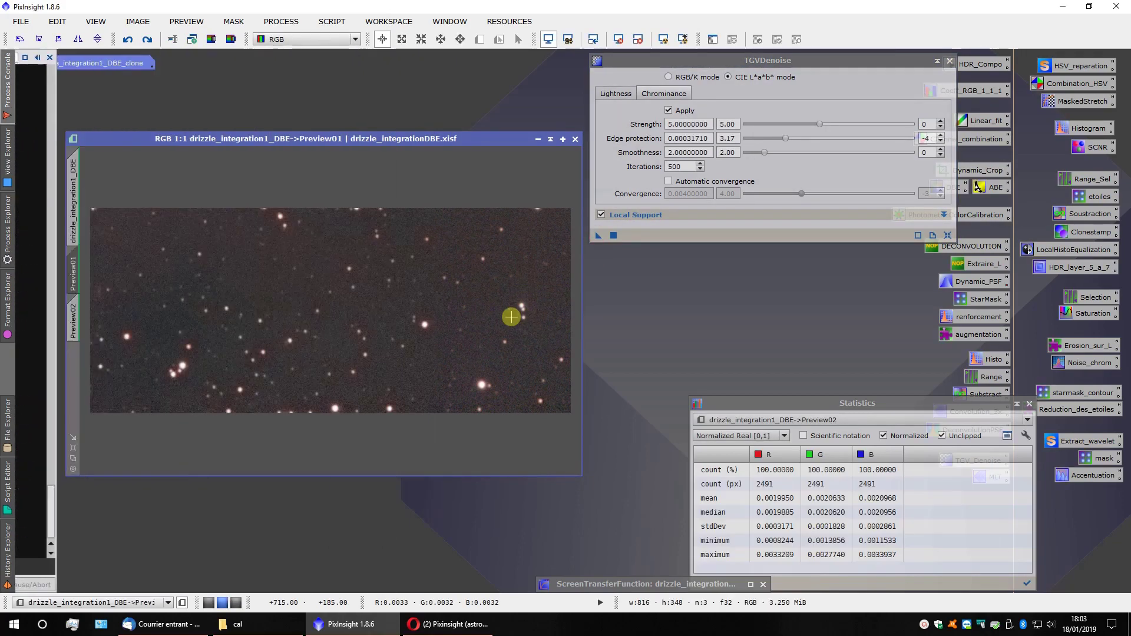
{"action": "scroll", "coordinate": [380, 330], "scroll_direction": "up", "scroll_amount": 1}
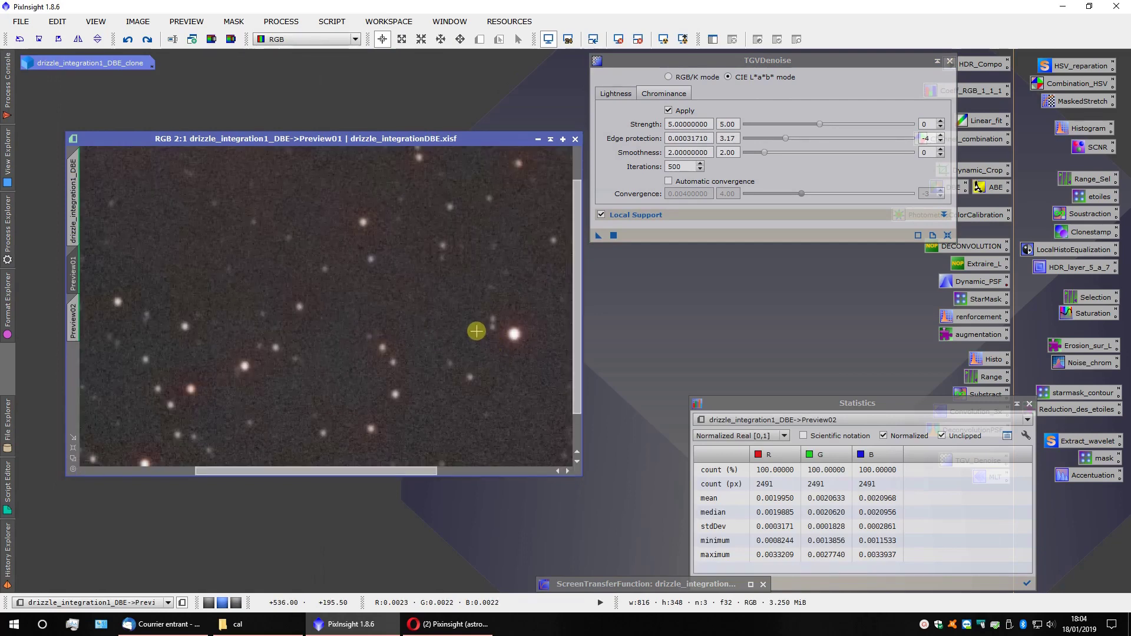
{"action": "scroll", "coordinate": [479, 332], "scroll_direction": "down", "scroll_amount": 1}
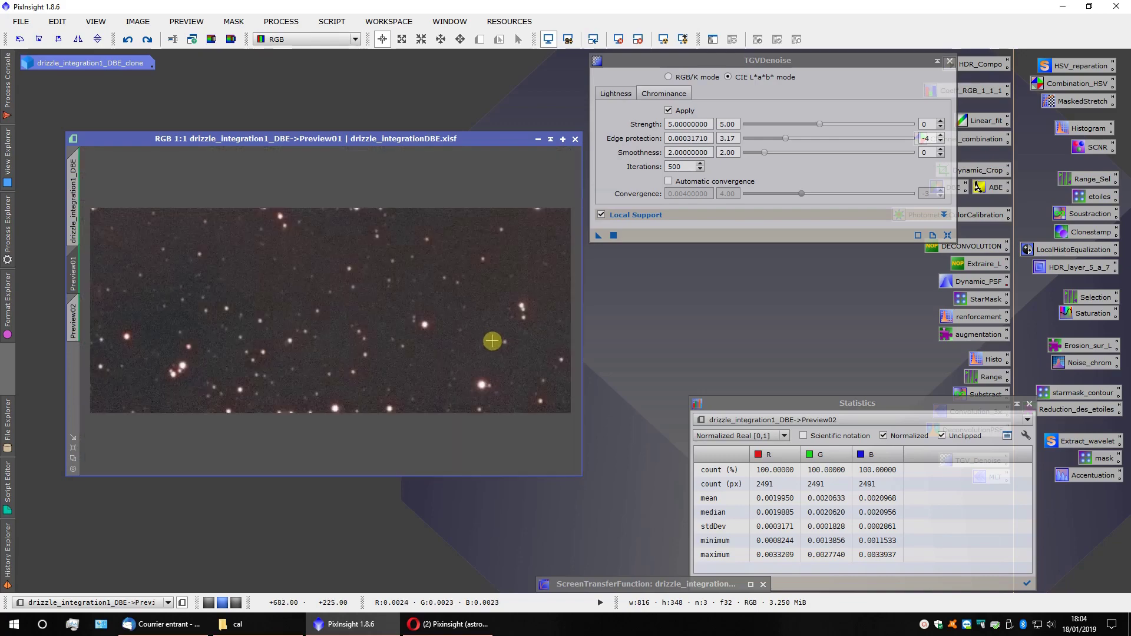
{"action": "scroll", "coordinate": [201, 380], "scroll_direction": "up", "scroll_amount": 1}
{"action": "scroll", "coordinate": [214, 370], "scroll_direction": "up", "scroll_amount": 1}
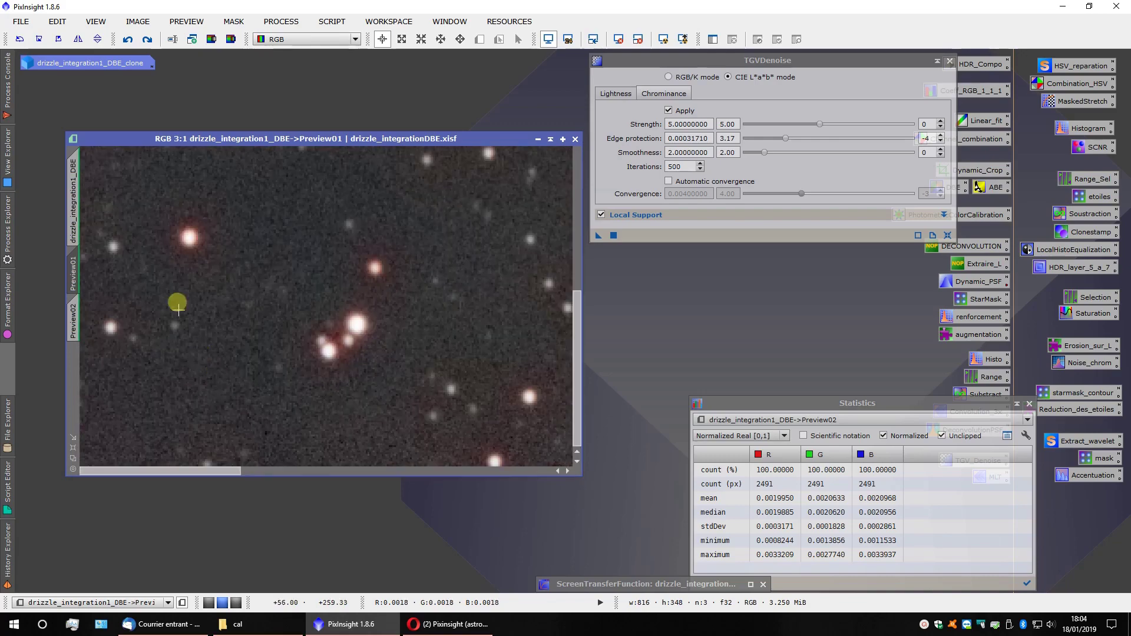
{"action": "scroll", "coordinate": [197, 239], "scroll_direction": "up", "scroll_amount": 1}
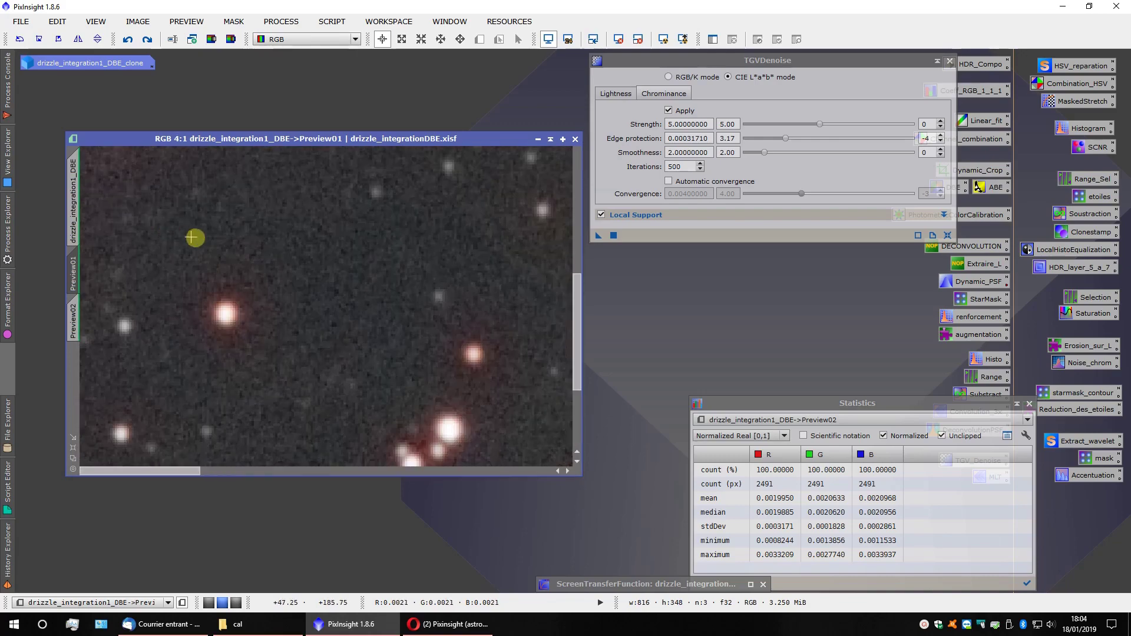
{"action": "scroll", "coordinate": [218, 313], "scroll_direction": "up", "scroll_amount": 1}
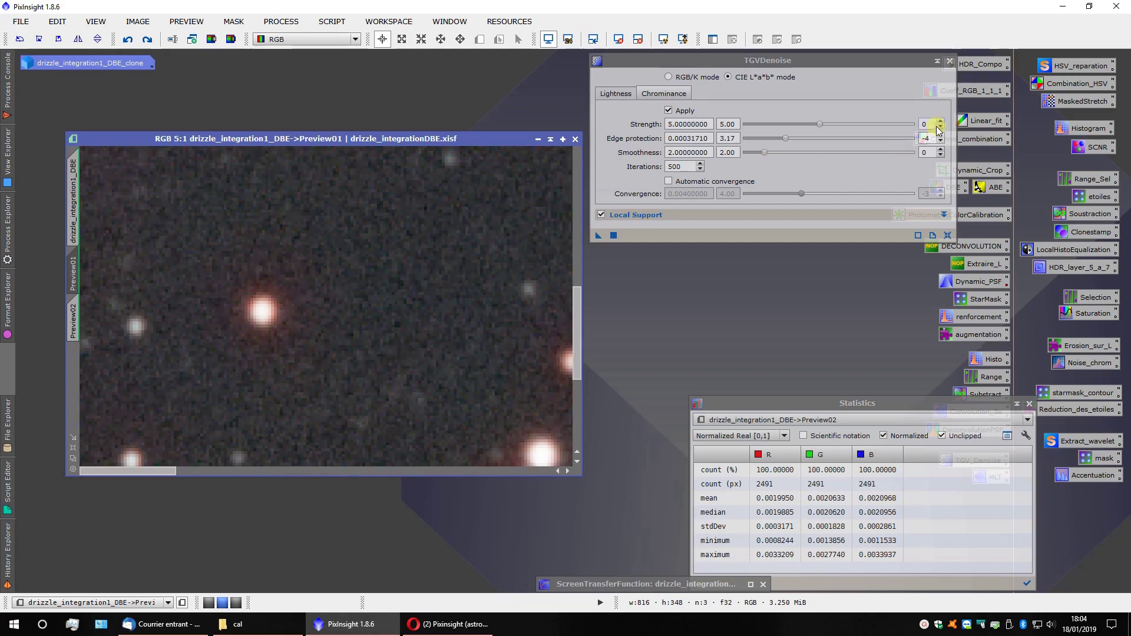
Test a chrominance strength of 50.0000000 on Preview01 and view the whole preview
{"action": "left_click", "coordinate": [941, 122]}
{"action": "left_click", "coordinate": [596, 235]}
{"action": "scroll", "coordinate": [308, 328], "scroll_direction": "down", "scroll_amount": 4}
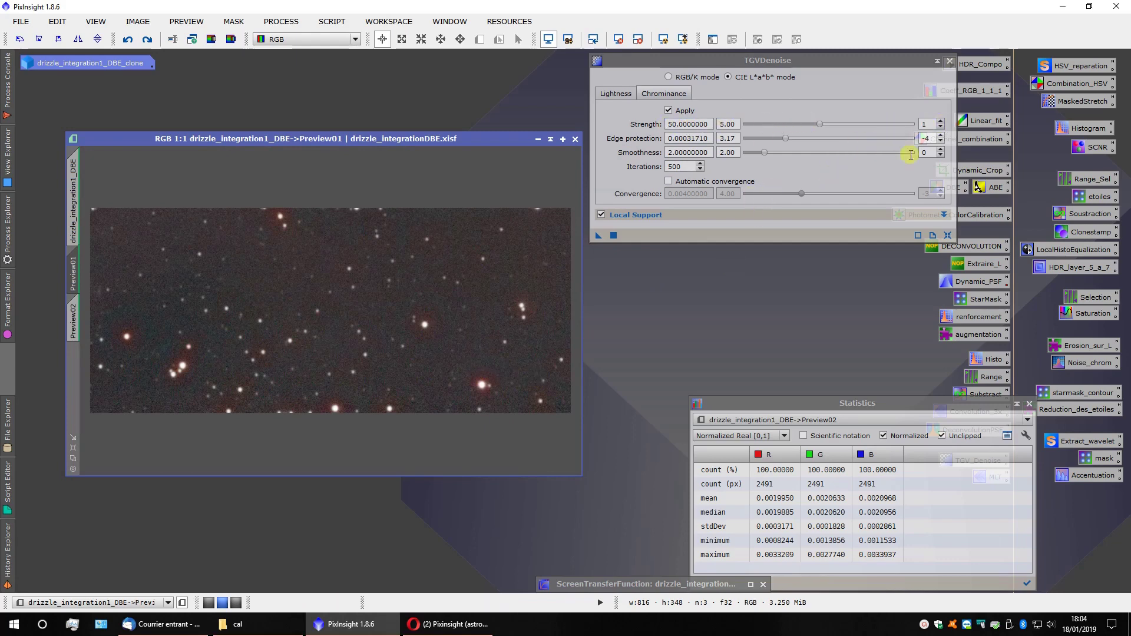
Set the chrominance strength to 0.50000000 and apply TGVDenoise to the full drizzle_integration1_DBE image
{"action": "left_click", "coordinate": [941, 129]}
{"action": "left_click", "coordinate": [941, 129]}
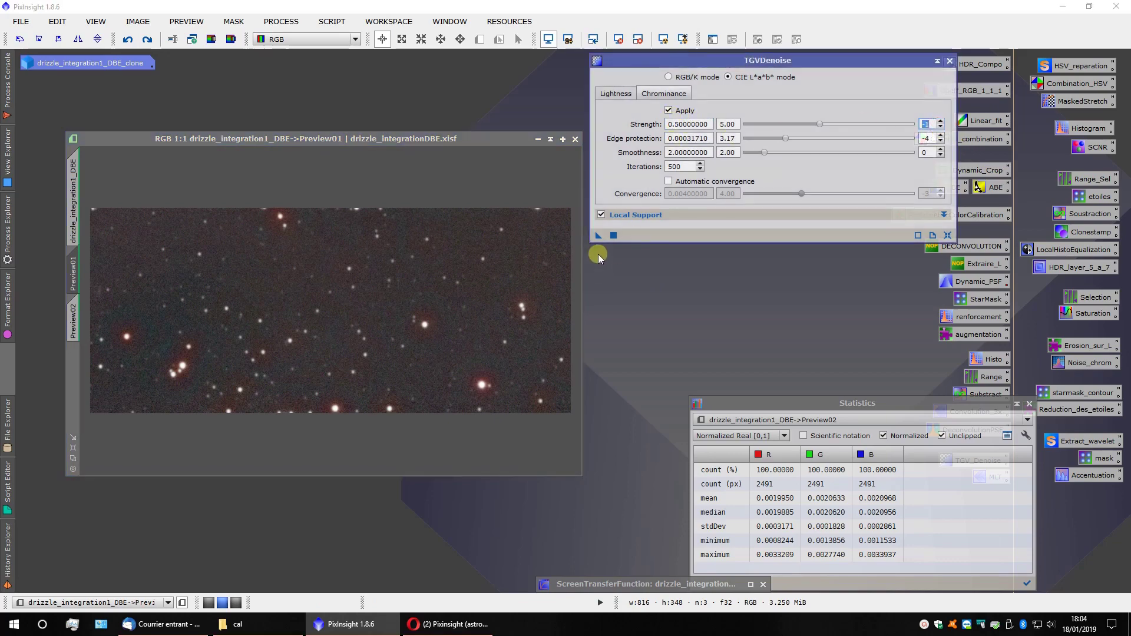
{"action": "left_click", "coordinate": [73, 195]}
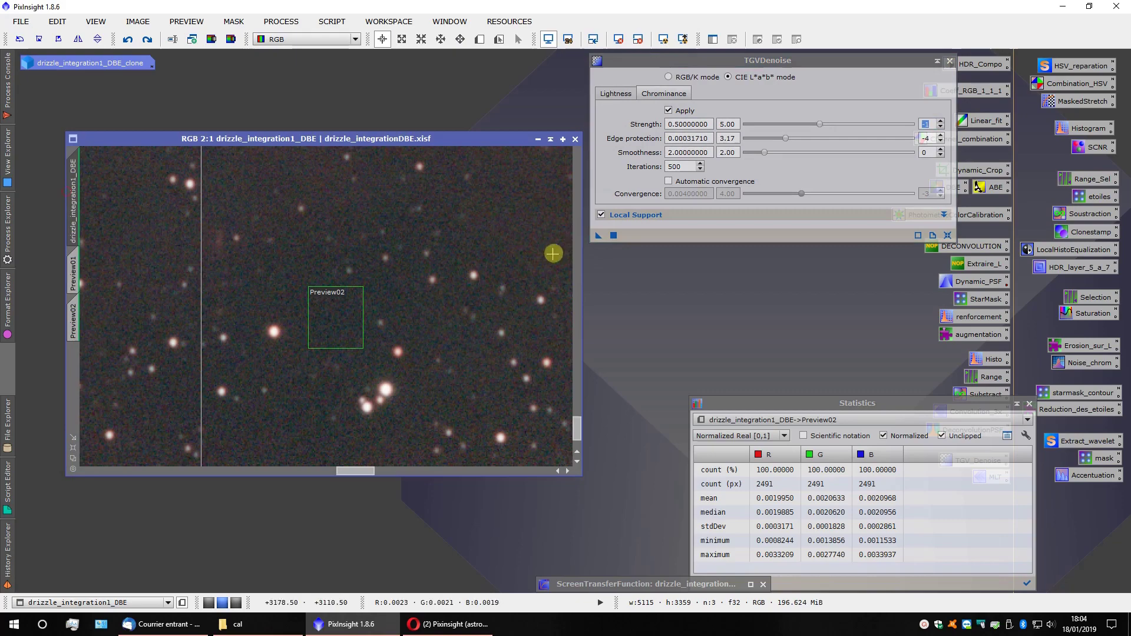
{"action": "left_click", "coordinate": [598, 235]}
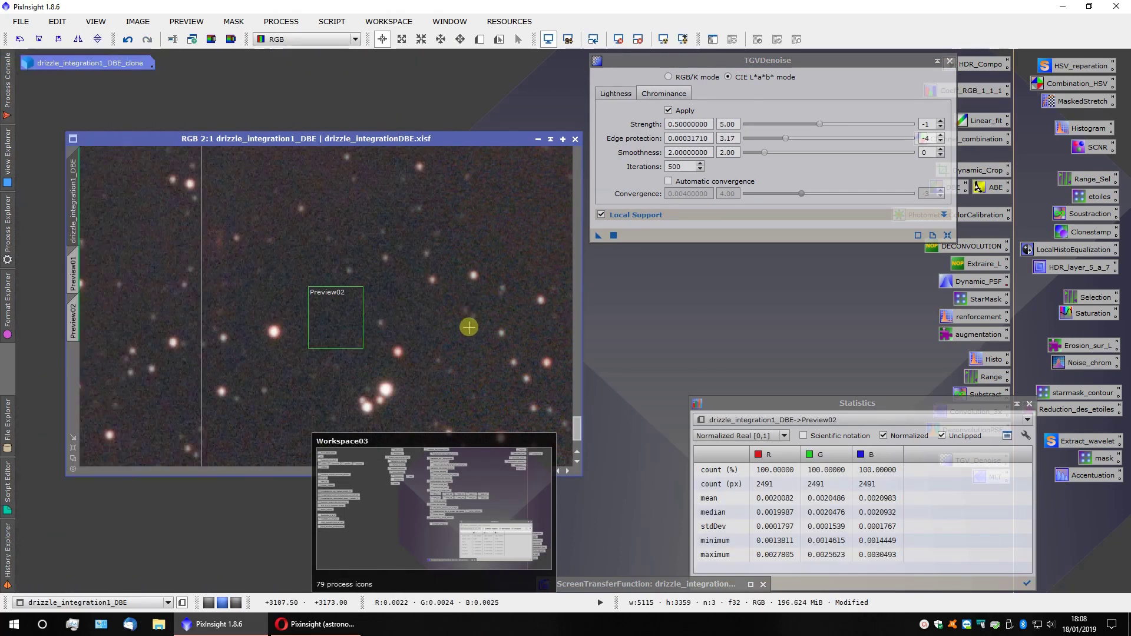
Undo TGVDenoise on the main image to check the area around Preview02 against the original noise
{"action": "scroll", "coordinate": [431, 314], "scroll_direction": "up", "scroll_amount": 2}
{"action": "right_click", "coordinate": [438, 292]}
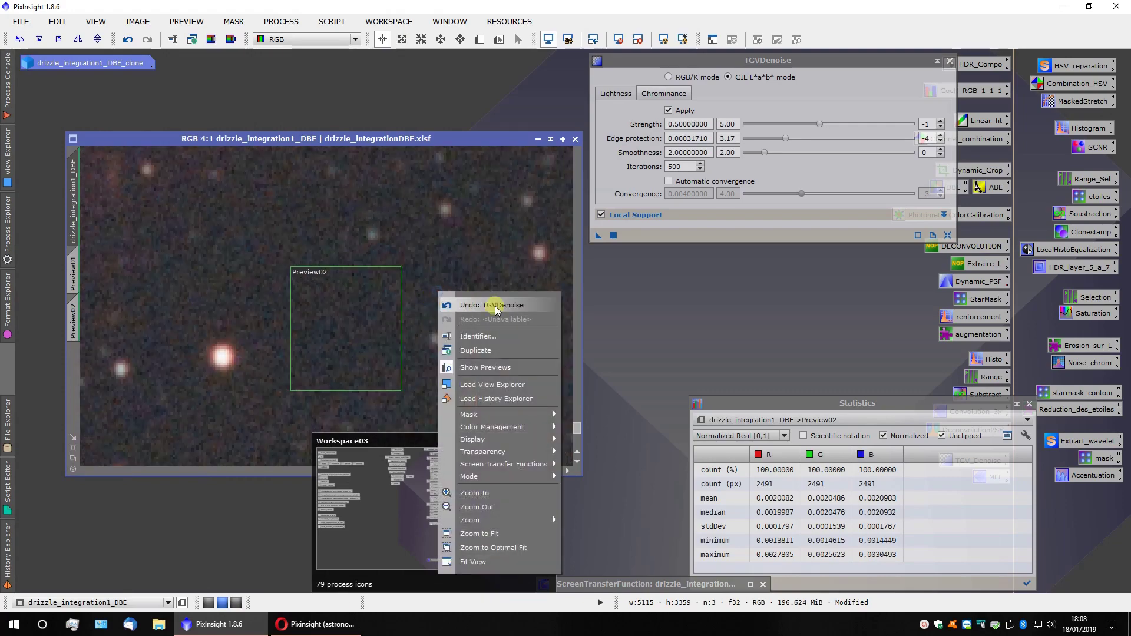
{"action": "left_click", "coordinate": [496, 306]}
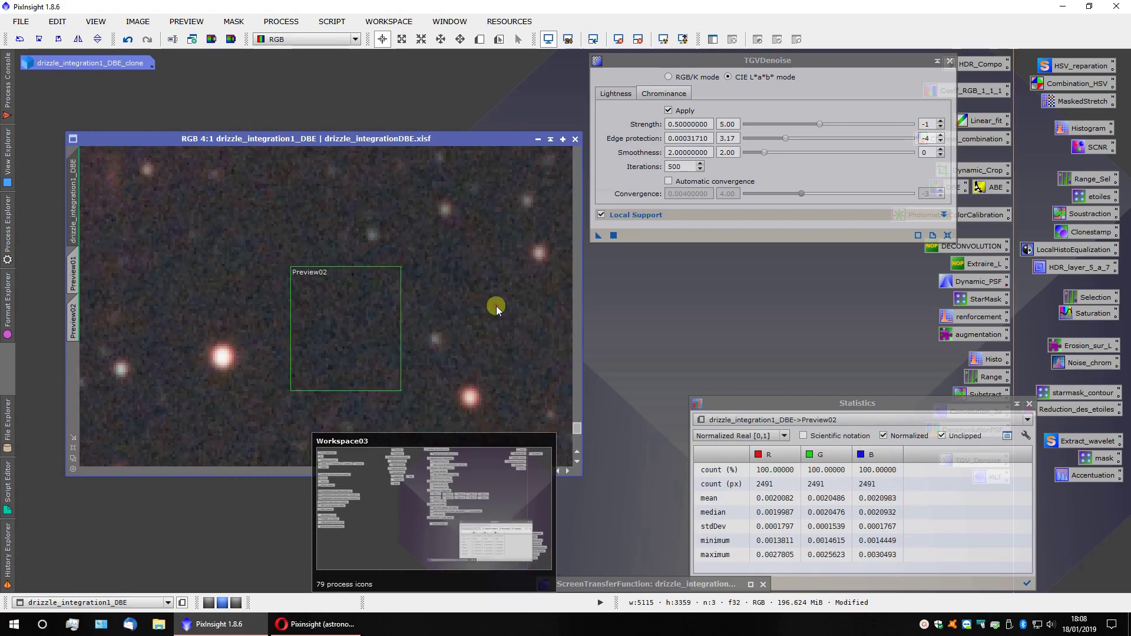
Examine the whole drizzle_integration1_DBE image and the Horsehead area at larger magnification with an auto-stretched display
{"action": "right_click", "coordinate": [235, 294]}
{"action": "left_click", "coordinate": [354, 334]}
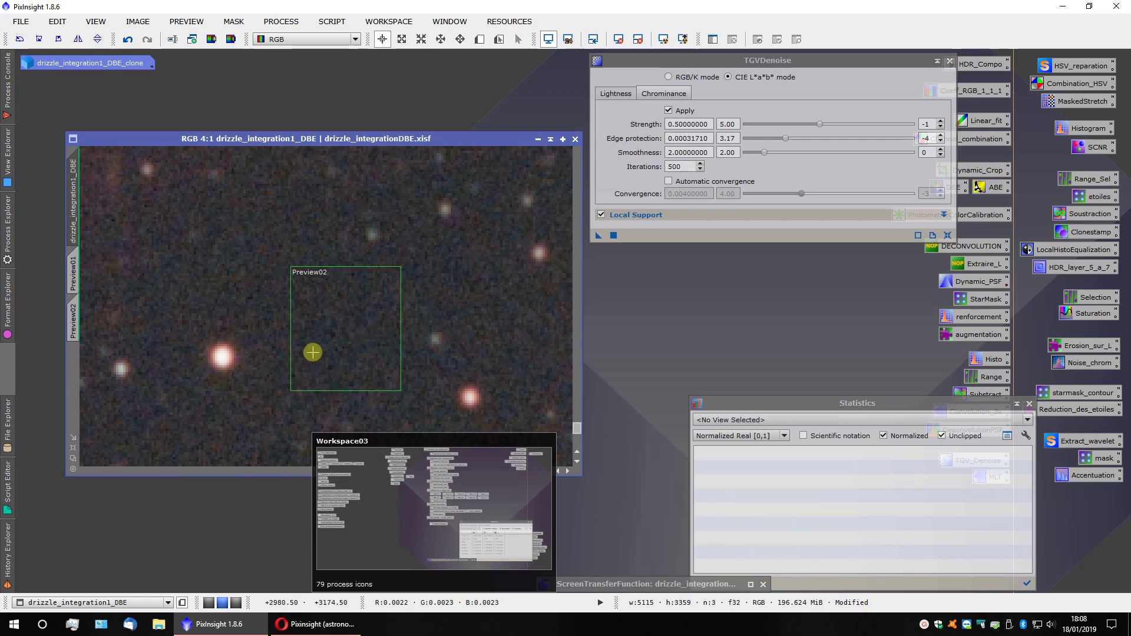
{"action": "scroll", "coordinate": [298, 260], "scroll_direction": "down", "scroll_amount": 1}
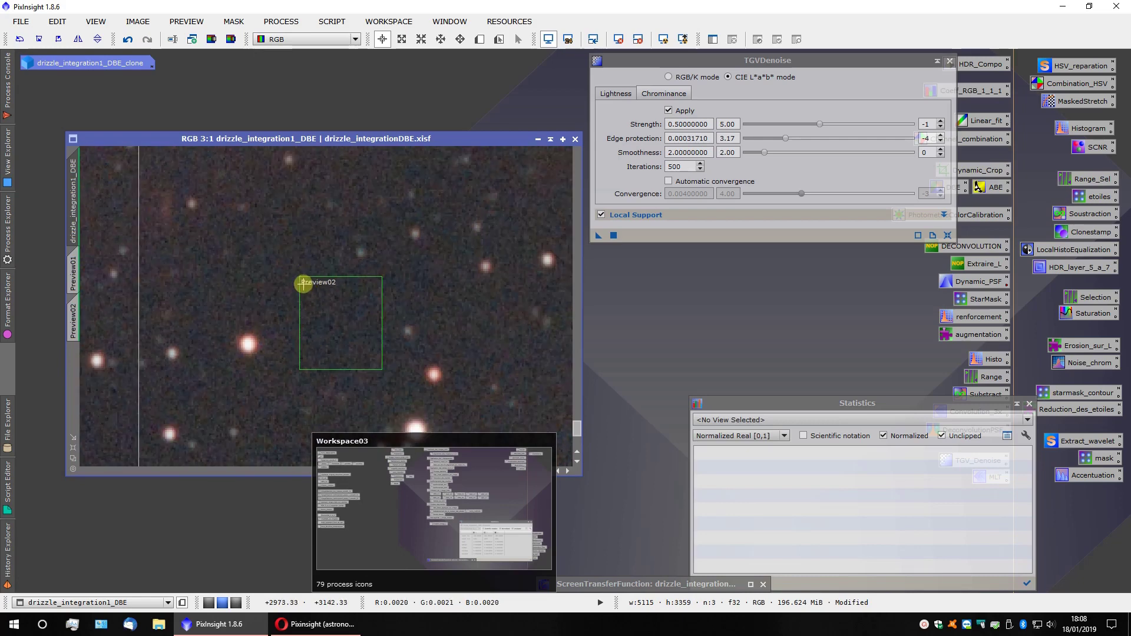
{"action": "scroll", "coordinate": [303, 284], "scroll_direction": "down", "scroll_amount": 1}
{"action": "scroll", "coordinate": [312, 293], "scroll_direction": "down", "scroll_amount": 2}
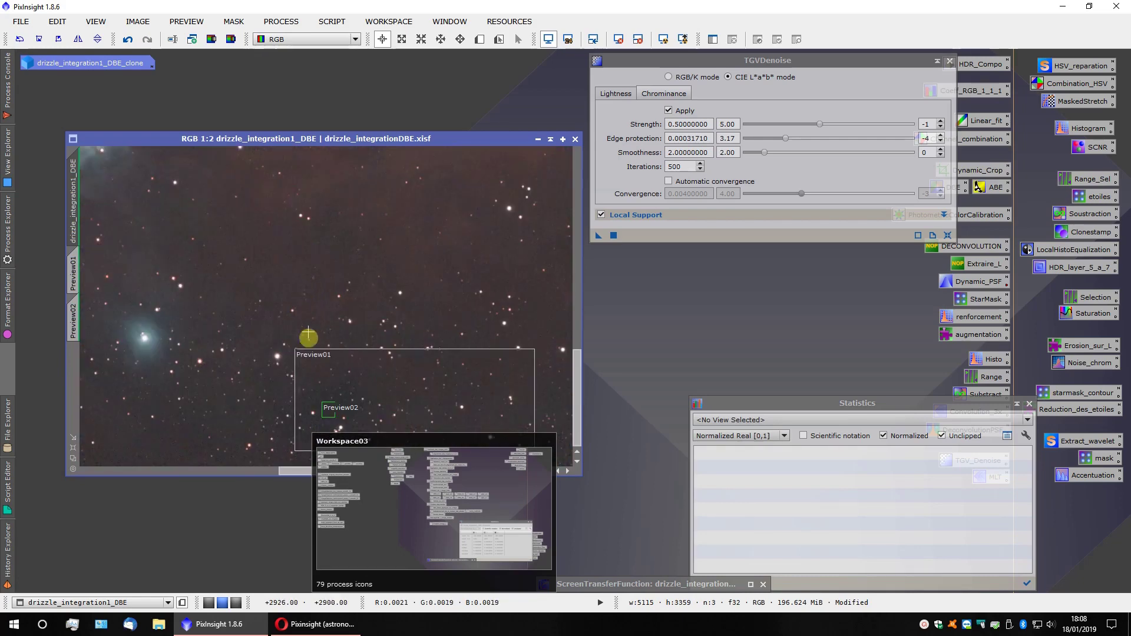
{"action": "scroll", "coordinate": [305, 359], "scroll_direction": "down", "scroll_amount": 4}
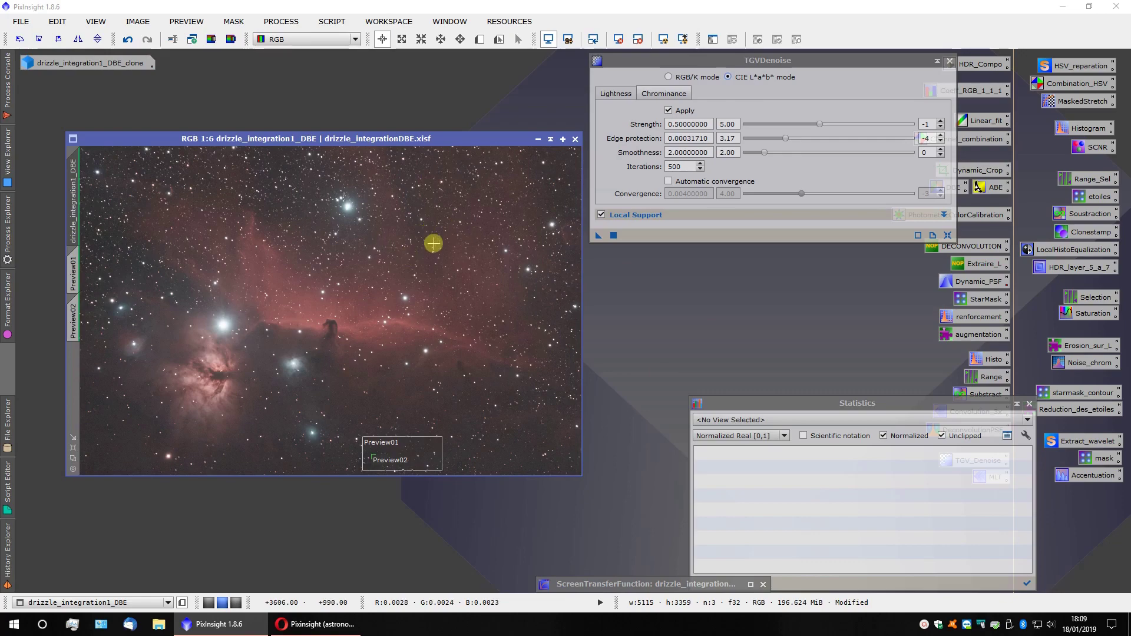
{"action": "left_click", "coordinate": [562, 139]}
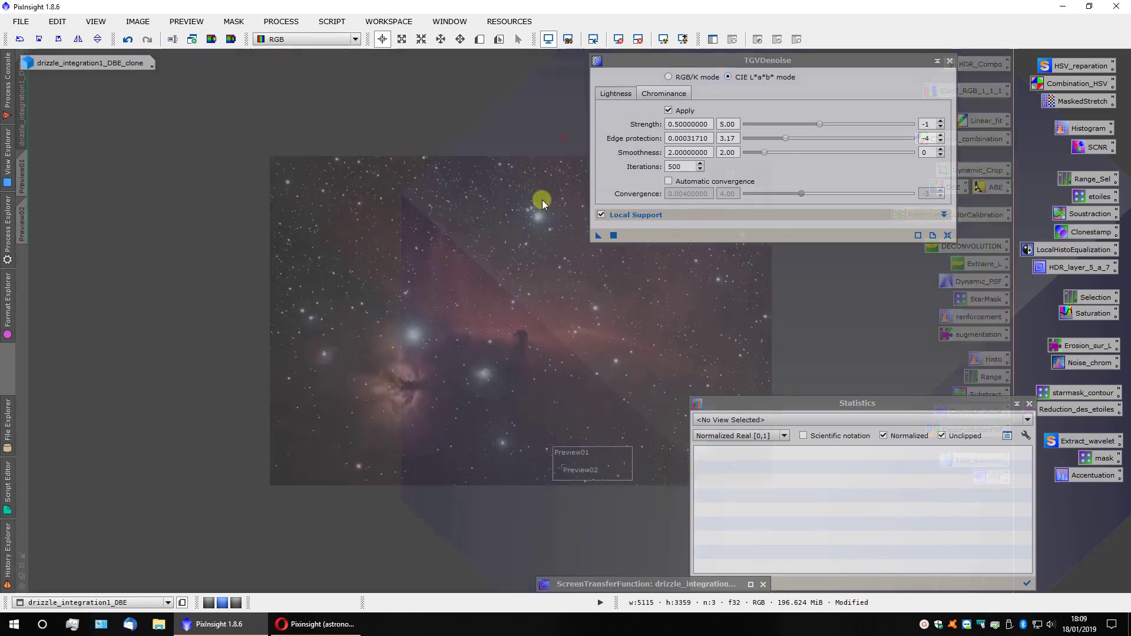
{"action": "scroll", "coordinate": [530, 328], "scroll_direction": "up", "scroll_amount": 4}
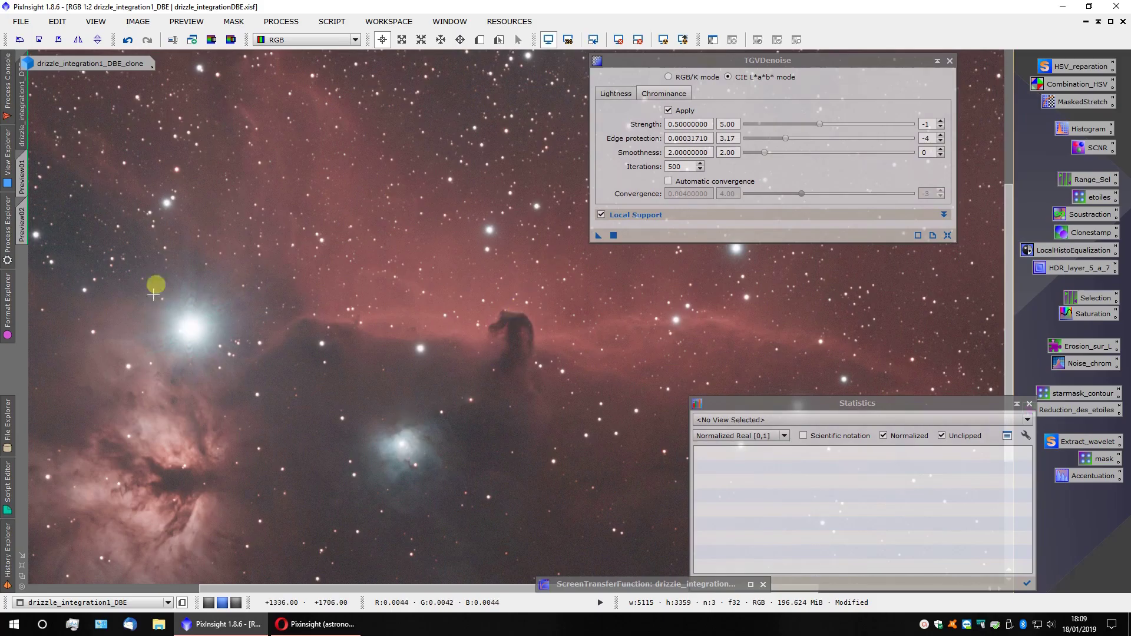
{"action": "left_click", "coordinate": [663, 40]}
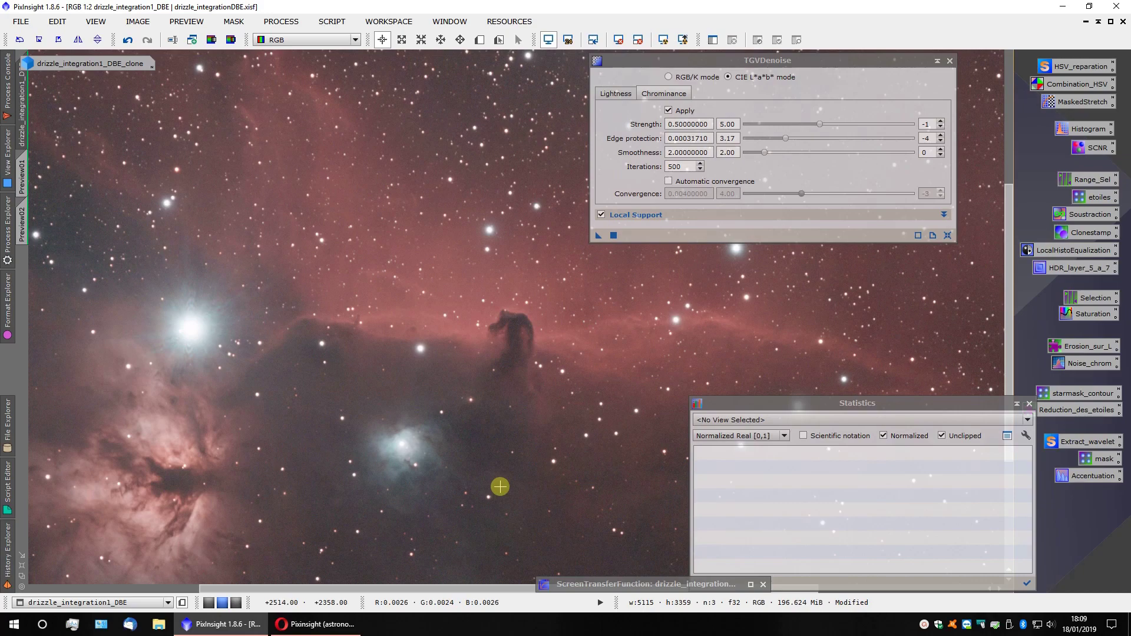
{"action": "key", "text": "ctrl+shift+z"}
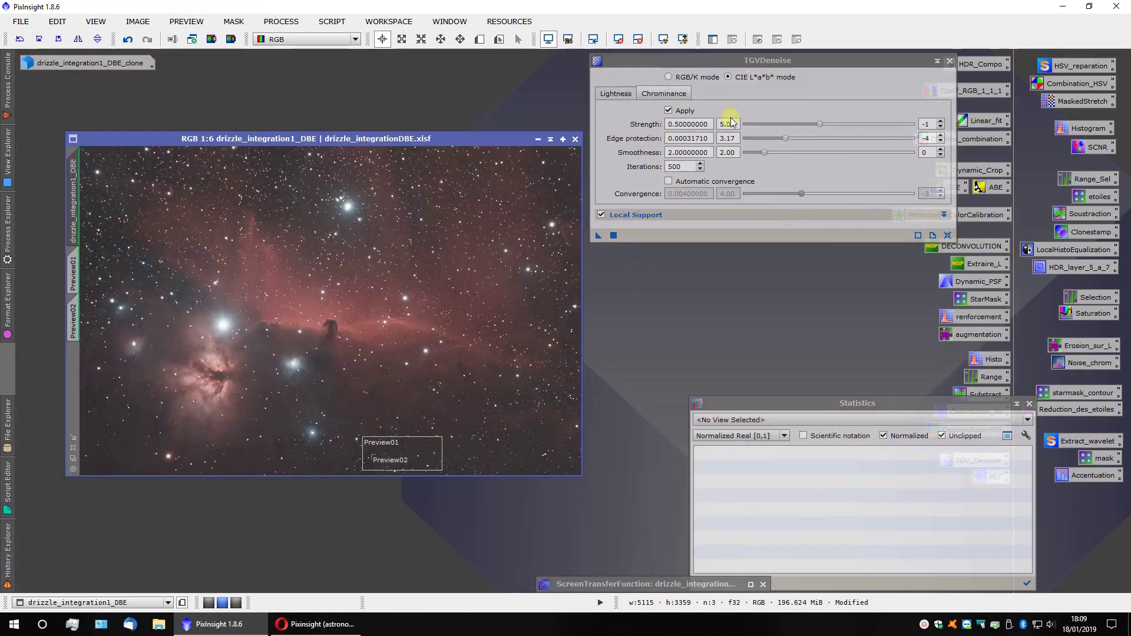
Enable lightness denoising in TGVDenoise and set its strength to 0.05000000, keeping chrominance denoising enabled
{"action": "left_click", "coordinate": [669, 110]}
{"action": "left_click", "coordinate": [669, 111]}
{"action": "left_click", "coordinate": [623, 95]}
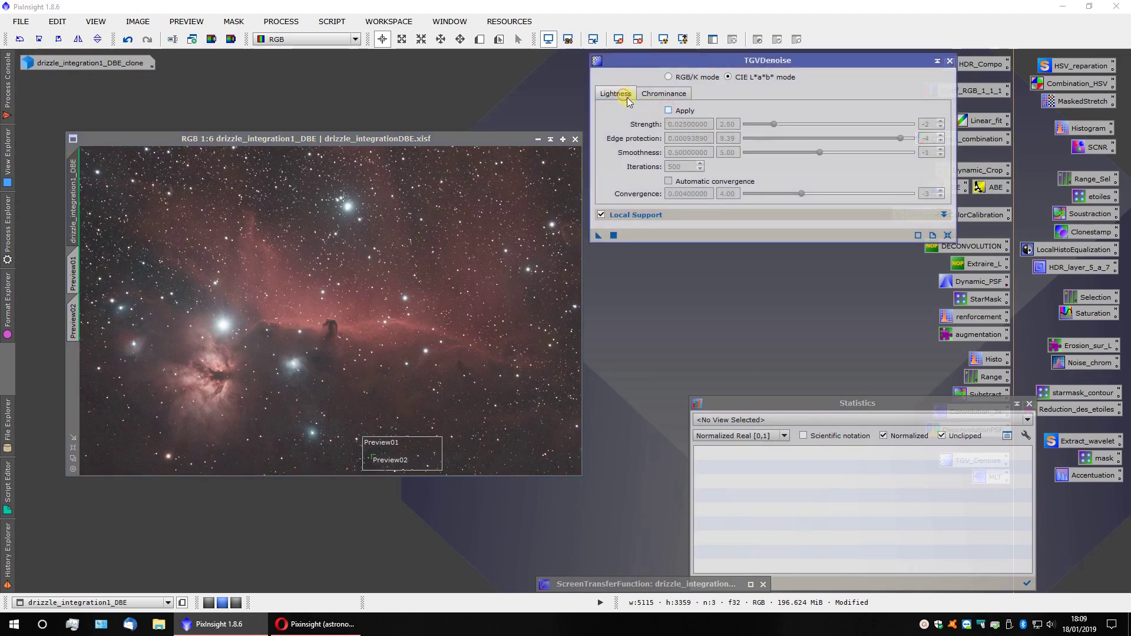
{"action": "left_click", "coordinate": [669, 111]}
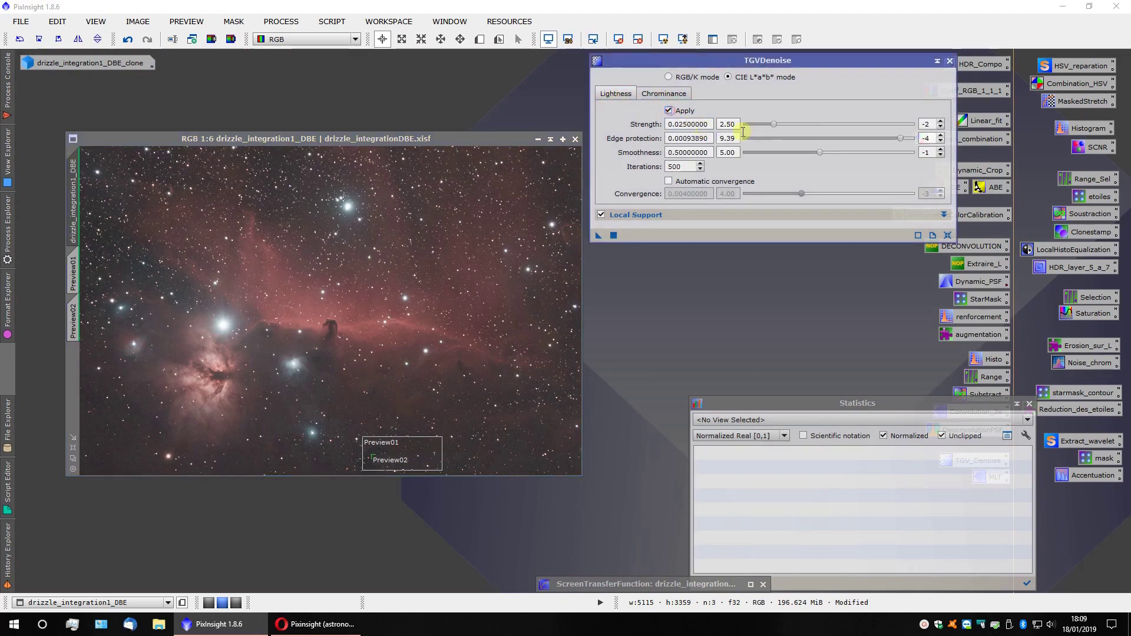
{"action": "left_click_drag", "start_coordinate": [774, 125], "coordinate": [819, 133]}
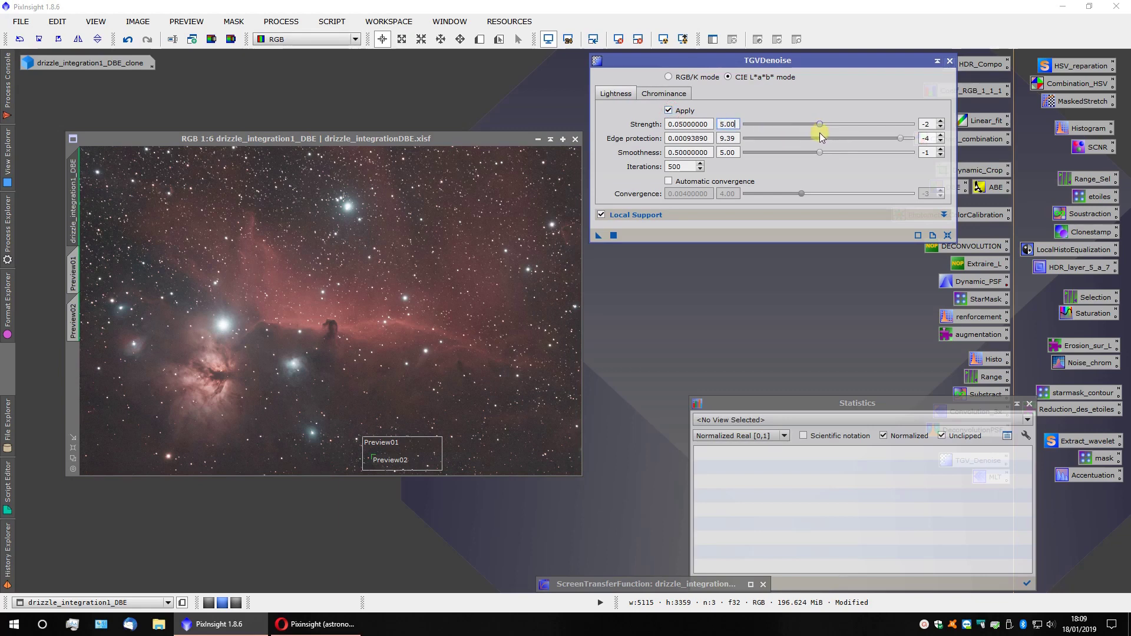
{"action": "left_click", "coordinate": [736, 125]}
{"action": "left_click_drag", "start_coordinate": [820, 124], "coordinate": [815, 125]}
{"action": "left_click_drag", "start_coordinate": [823, 132], "coordinate": [818, 134]}
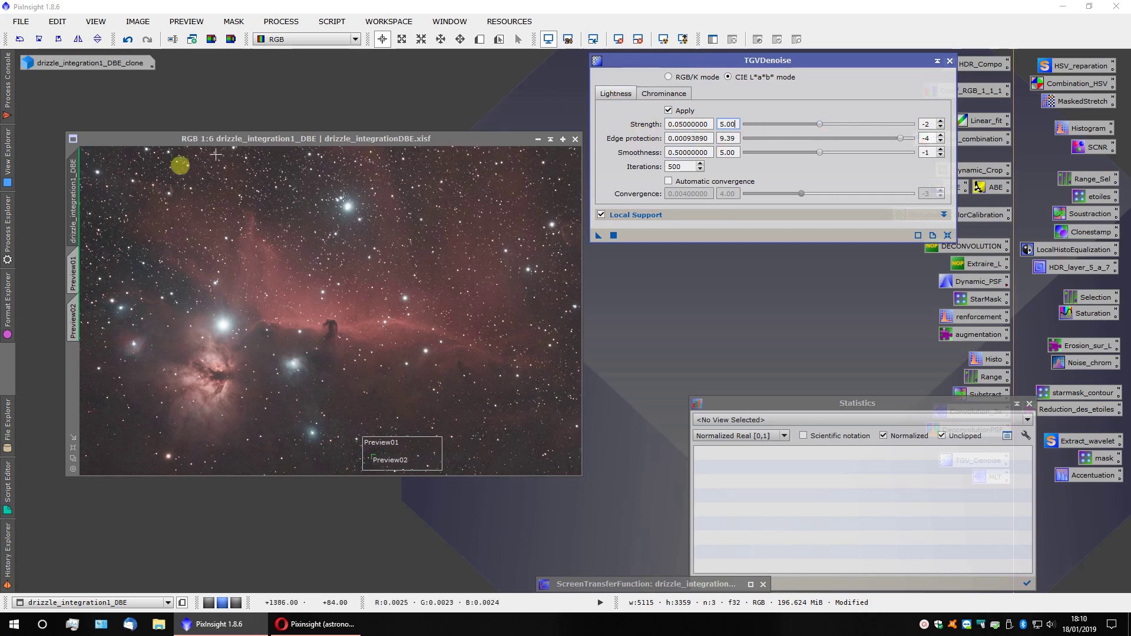
Extract the lightness component of drizzle_integration1_DBE as a separate image and auto-stretch its display
{"action": "left_click", "coordinate": [212, 39]}
{"action": "left_click_drag", "start_coordinate": [498, 88], "coordinate": [333, 122]}
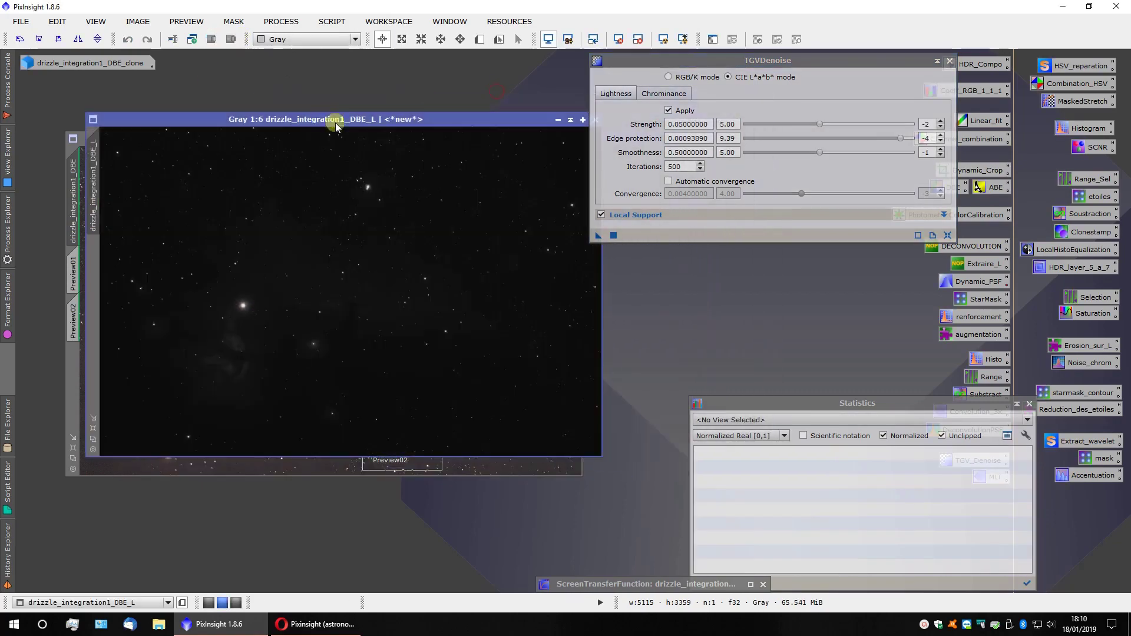
{"action": "left_click", "coordinate": [663, 39]}
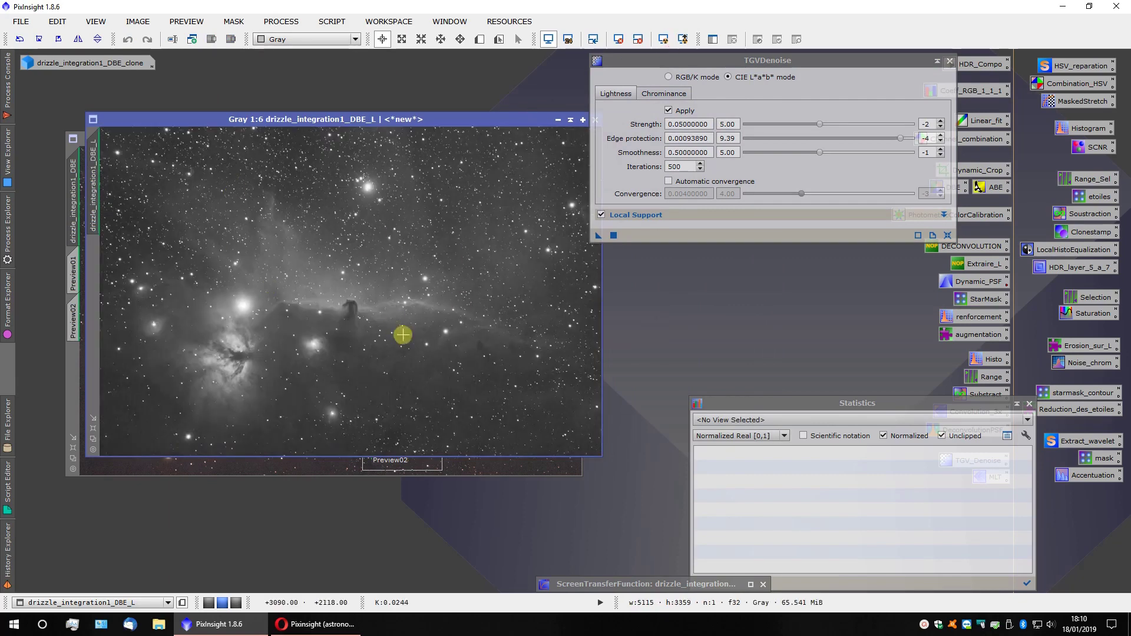
Define a small preview of about 2500 pixels over a nearly star-free background patch in drizzle_integration1_DBE_L
{"action": "scroll", "coordinate": [353, 430], "scroll_direction": "up", "scroll_amount": 3}
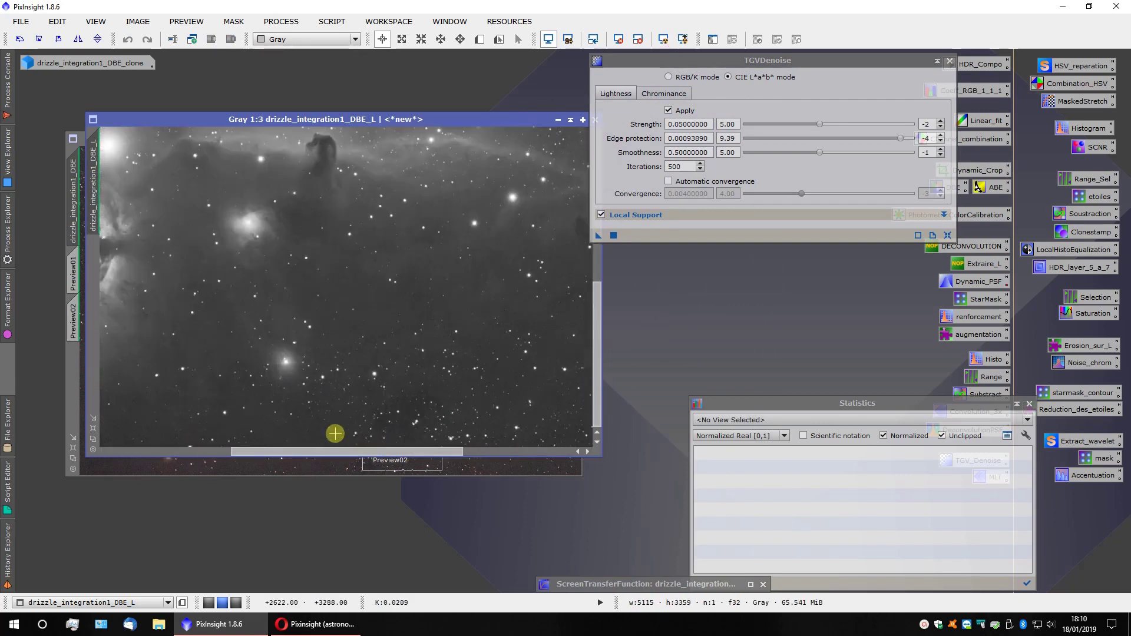
{"action": "scroll", "coordinate": [334, 434], "scroll_direction": "up", "scroll_amount": 2}
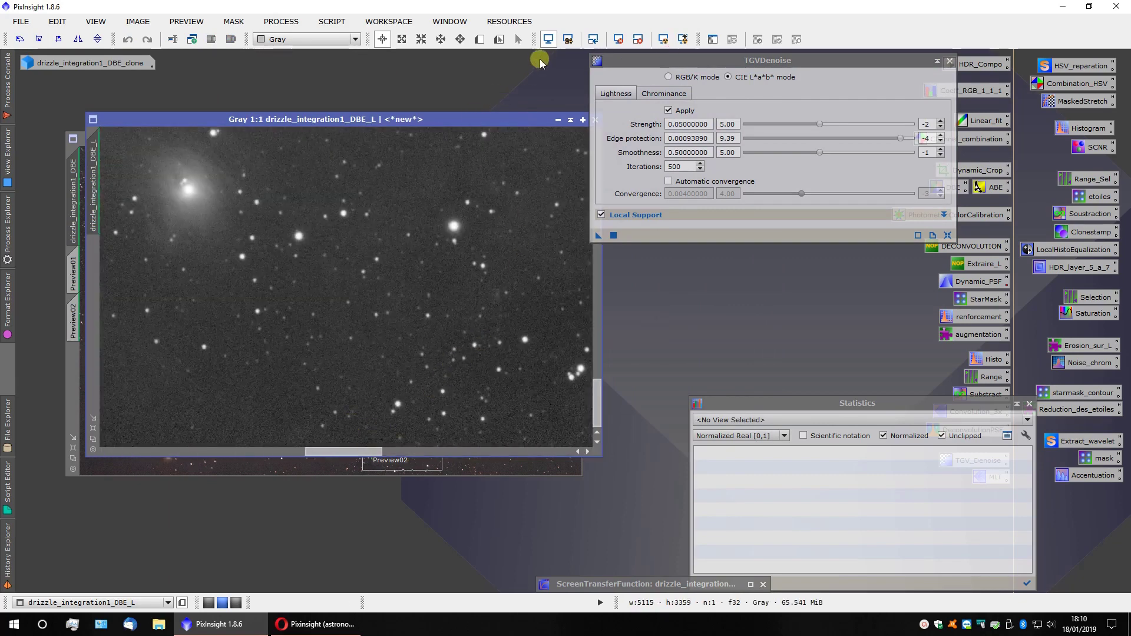
{"action": "scroll", "coordinate": [454, 235], "scroll_direction": "down", "scroll_amount": 6}
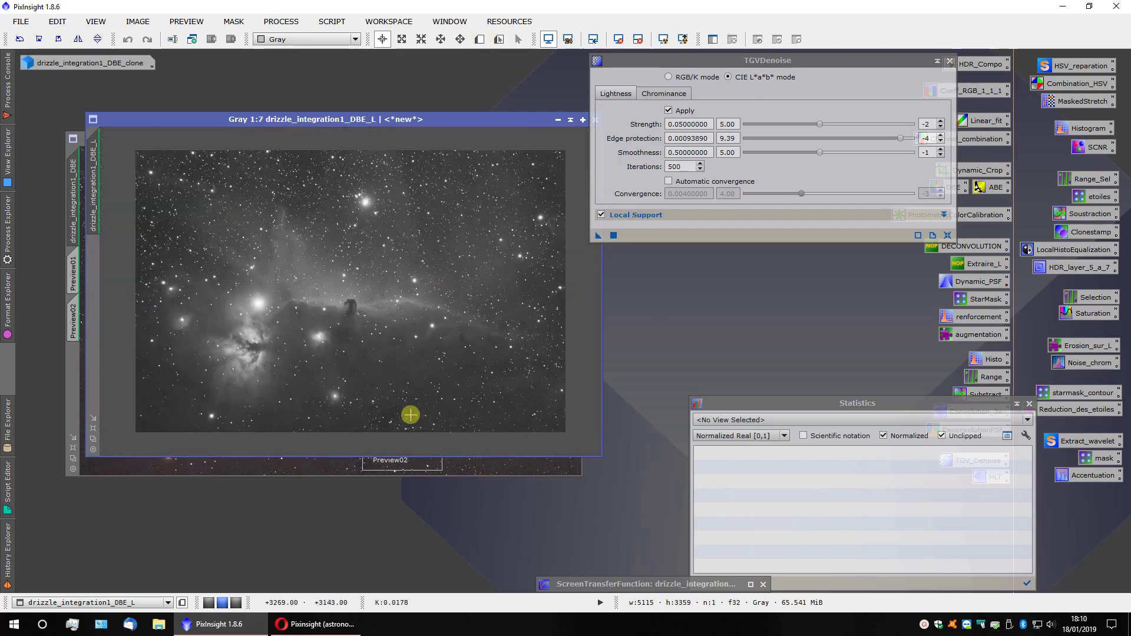
{"action": "scroll", "coordinate": [411, 415], "scroll_direction": "up", "scroll_amount": 2}
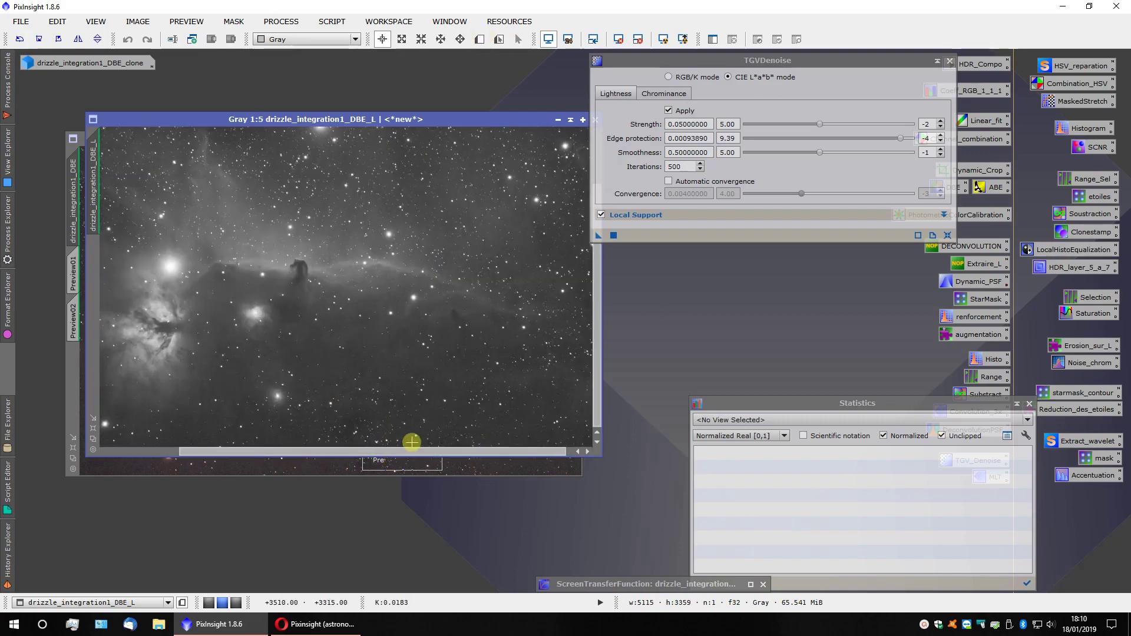
{"action": "scroll", "coordinate": [416, 442], "scroll_direction": "up", "scroll_amount": 1}
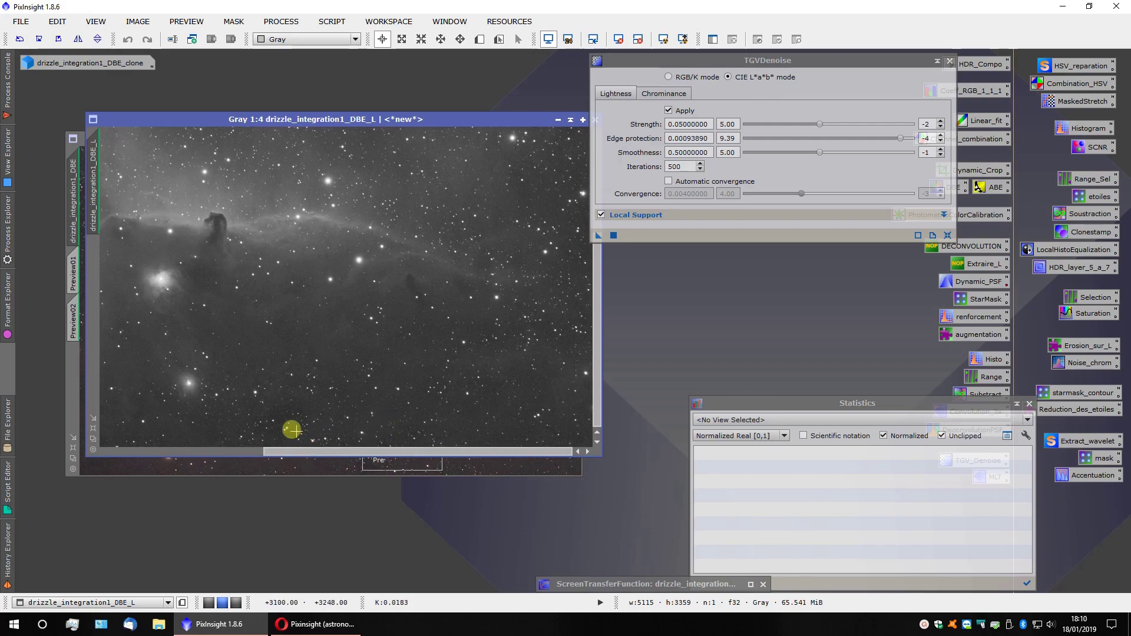
{"action": "scroll", "coordinate": [283, 425], "scroll_direction": "up", "scroll_amount": 3}
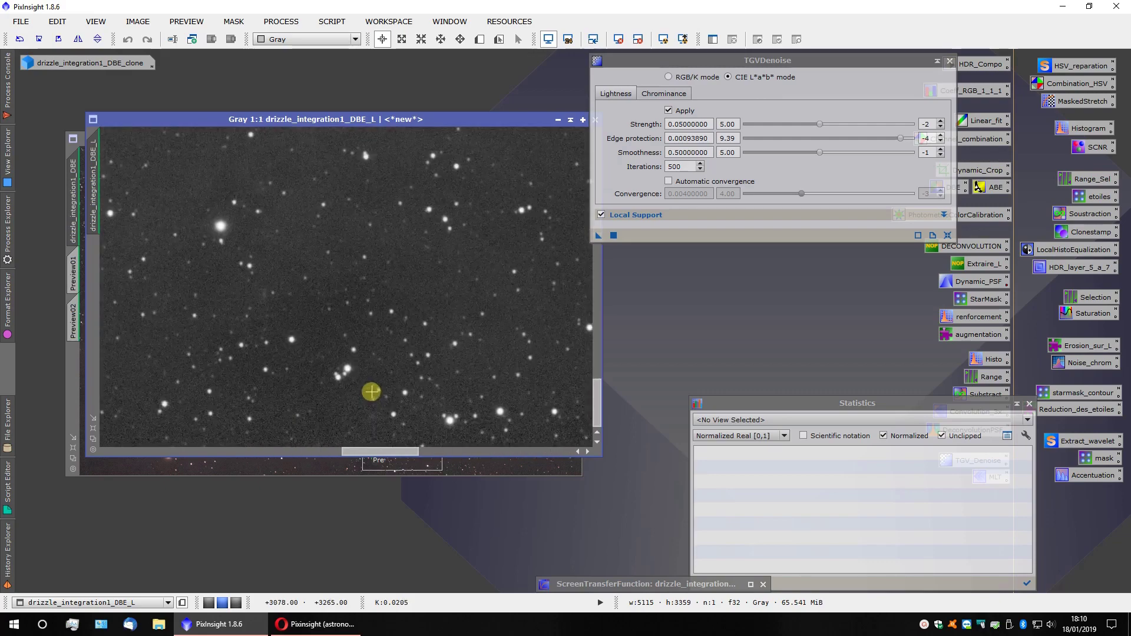
{"action": "left_click", "coordinate": [479, 39]}
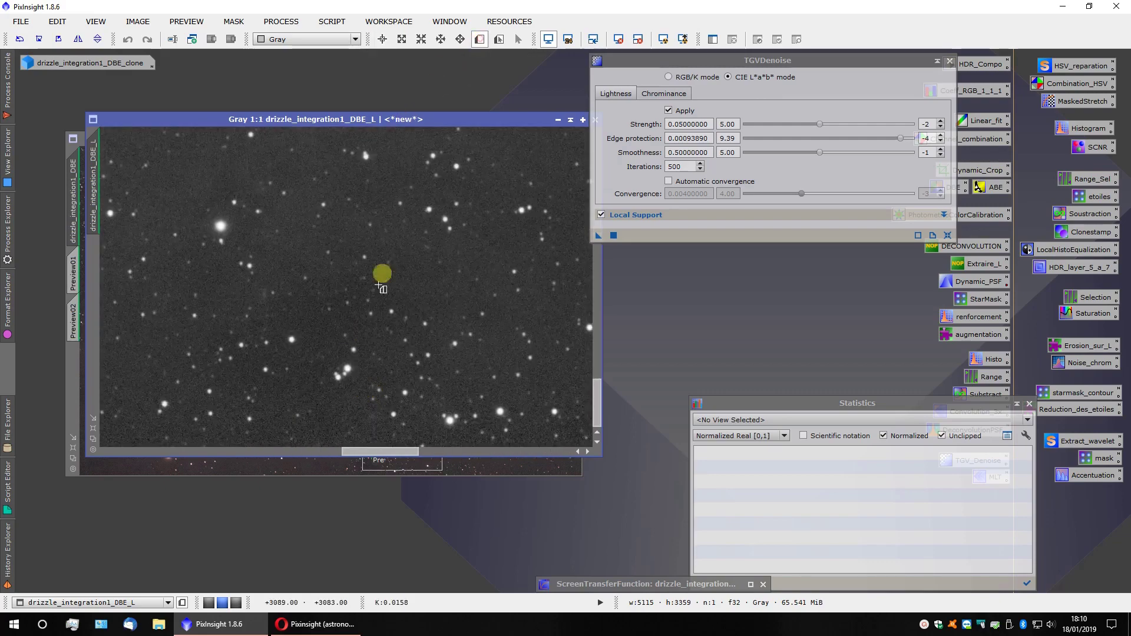
{"action": "left_click_drag", "start_coordinate": [312, 319], "coordinate": [341, 347]}
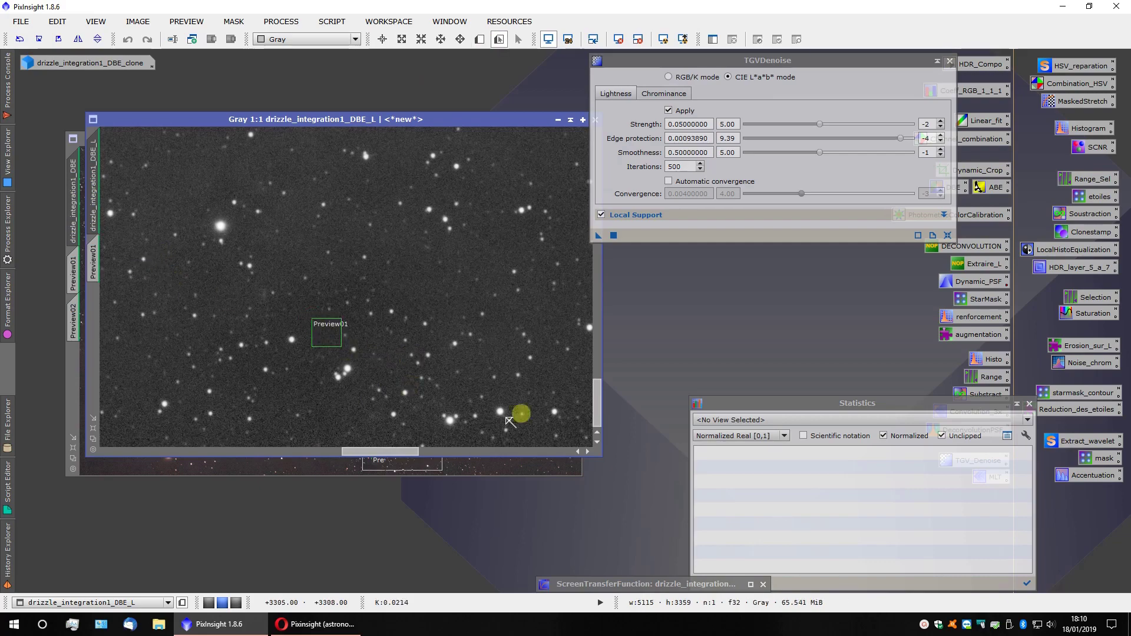
Show statistics for the lightness image's Preview01 and use its standard deviation, 0.0014229, as the lightness edge protection
{"action": "left_click", "coordinate": [725, 420]}
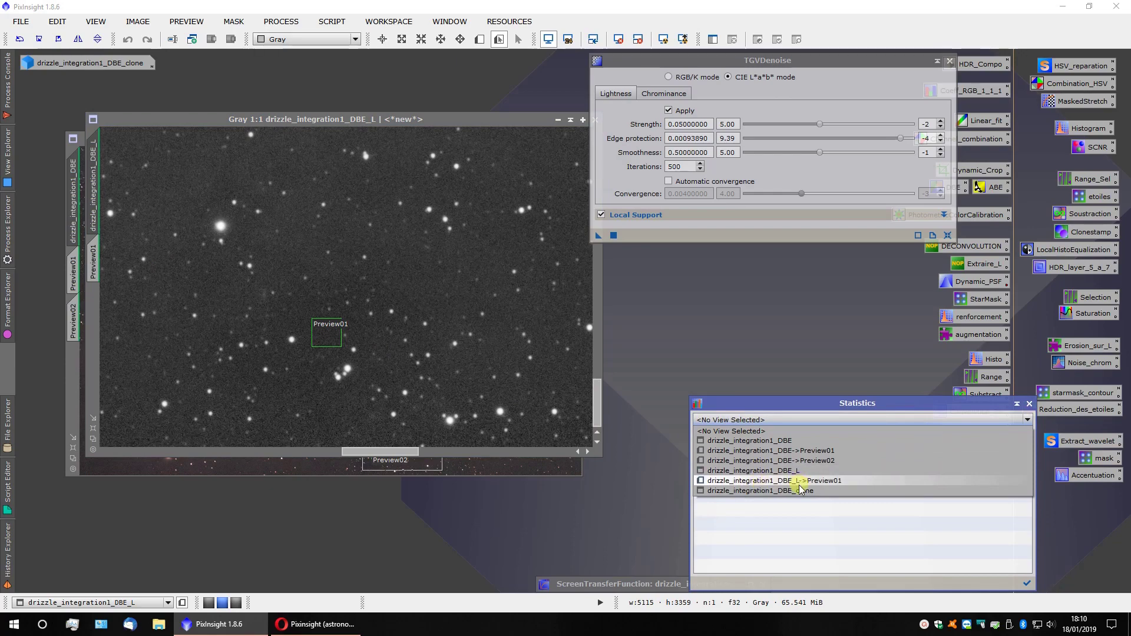
{"action": "left_click", "coordinate": [827, 482]}
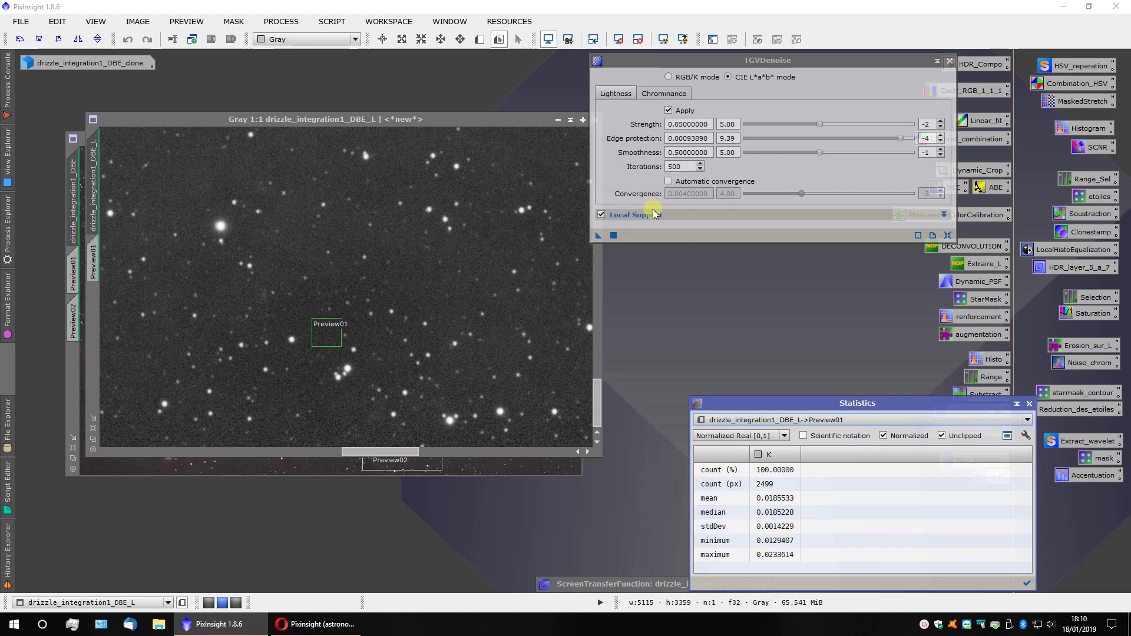
{"action": "left_click_drag", "start_coordinate": [685, 142], "coordinate": [707, 140]}
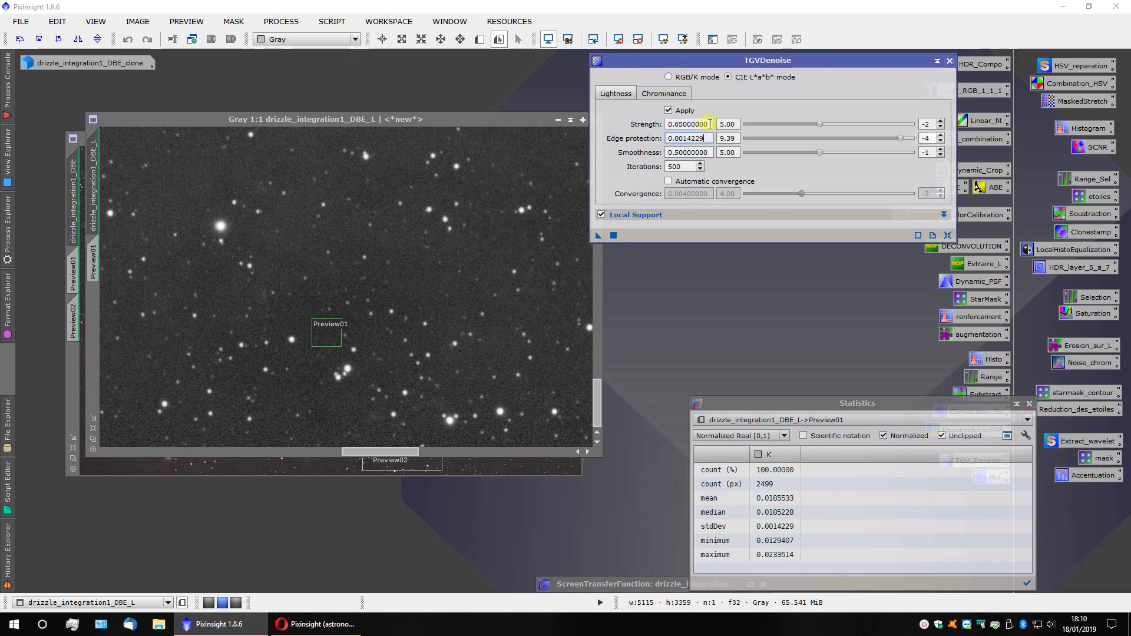
{"action": "left_click", "coordinate": [710, 124]}
{"action": "mouse_move", "coordinate": [720, 211]}
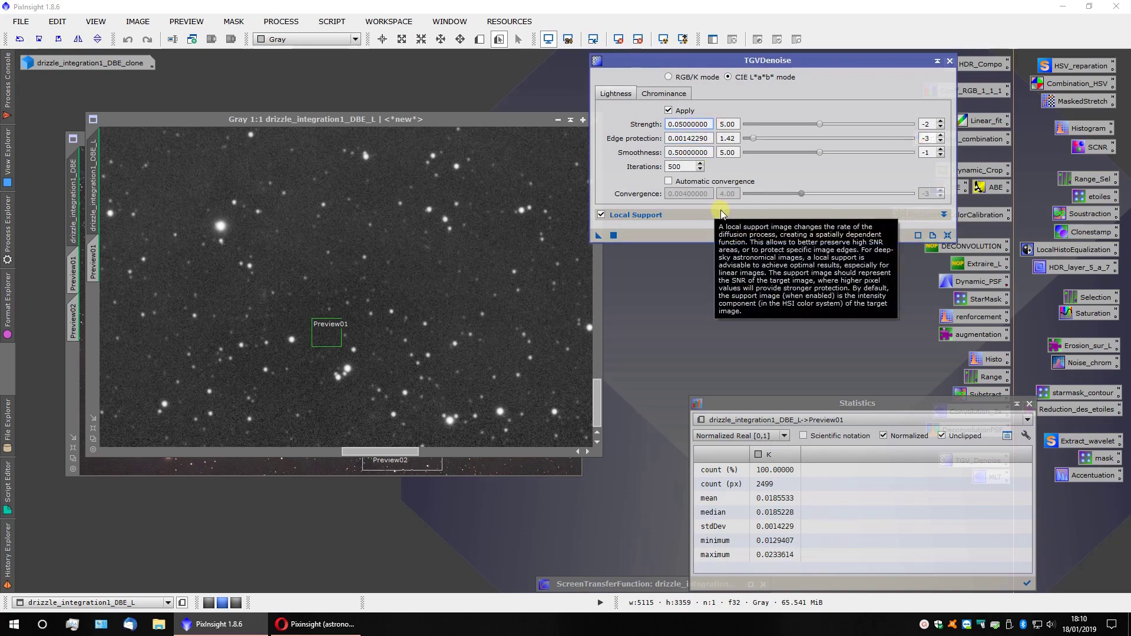
Permanently stretch drizzle_integration1_DBE_L by applying its screen stretch through HistogramTransformation, then reset the screen stretch and close HistogramTransformation
{"action": "left_click", "coordinate": [464, 115]}
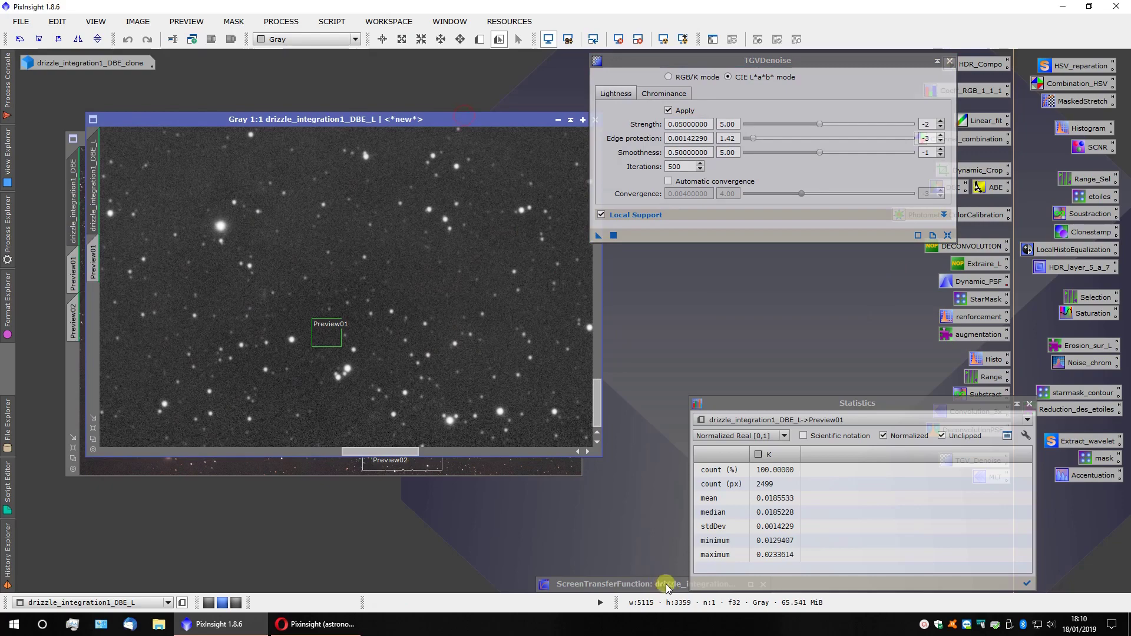
{"action": "left_click_drag", "start_coordinate": [792, 403], "coordinate": [869, 403]}
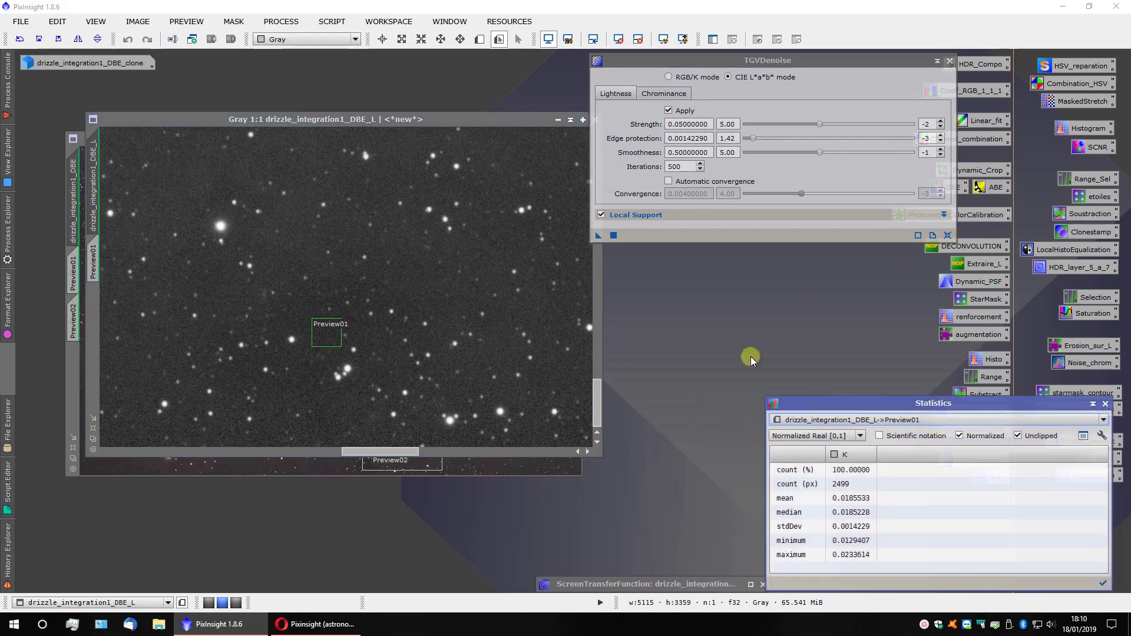
{"action": "double_click", "coordinate": [721, 587]}
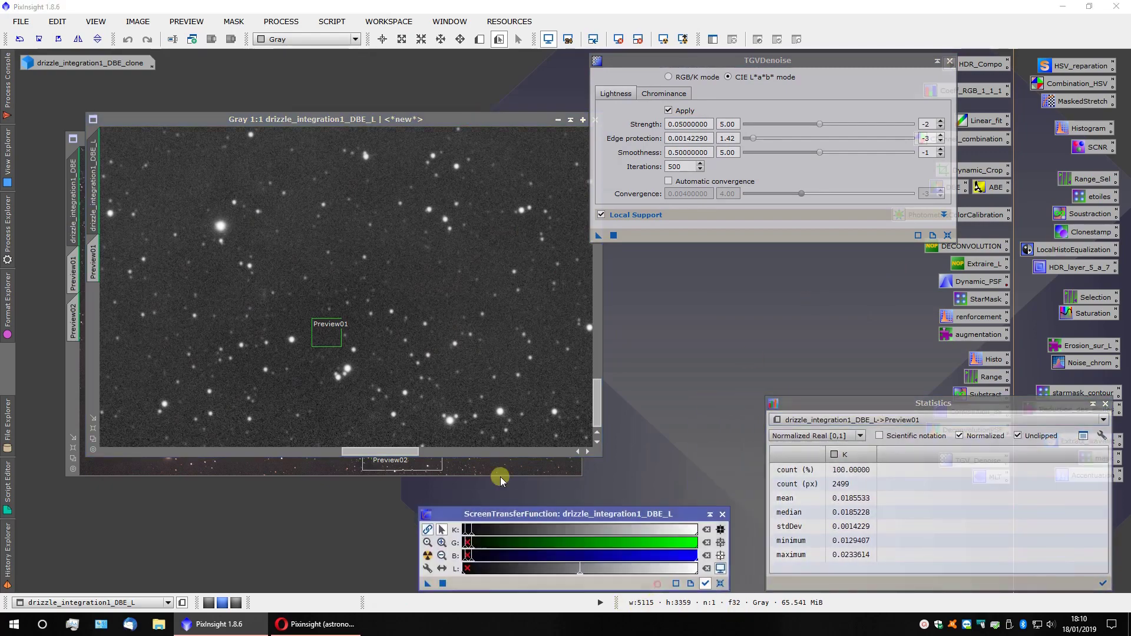
{"action": "left_click", "coordinate": [424, 443]}
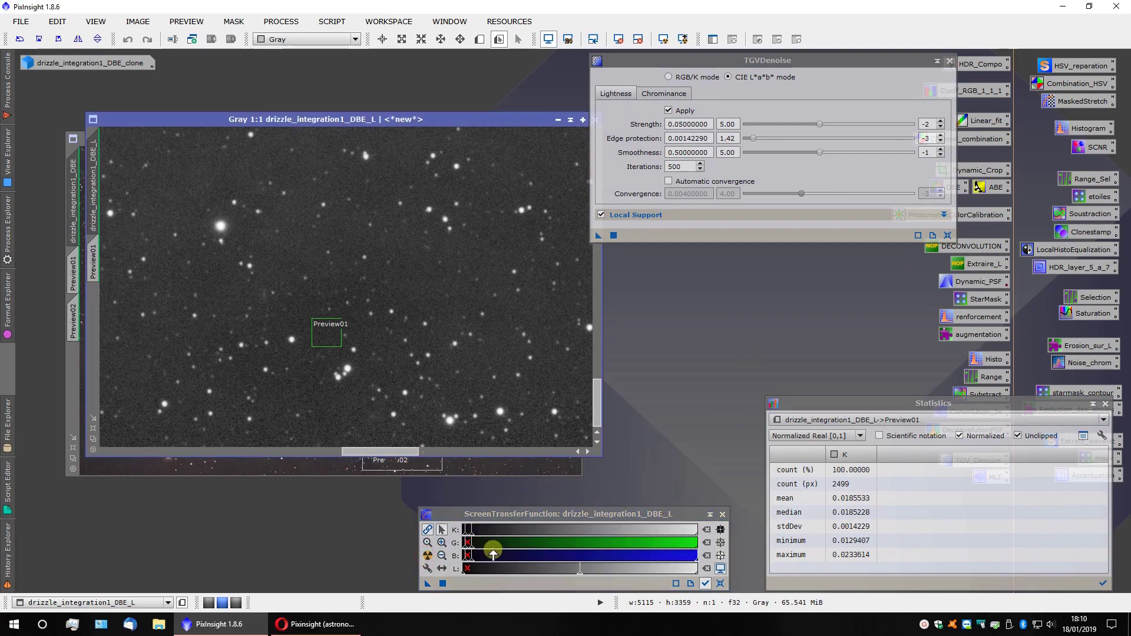
{"action": "double_click", "coordinate": [1086, 128]}
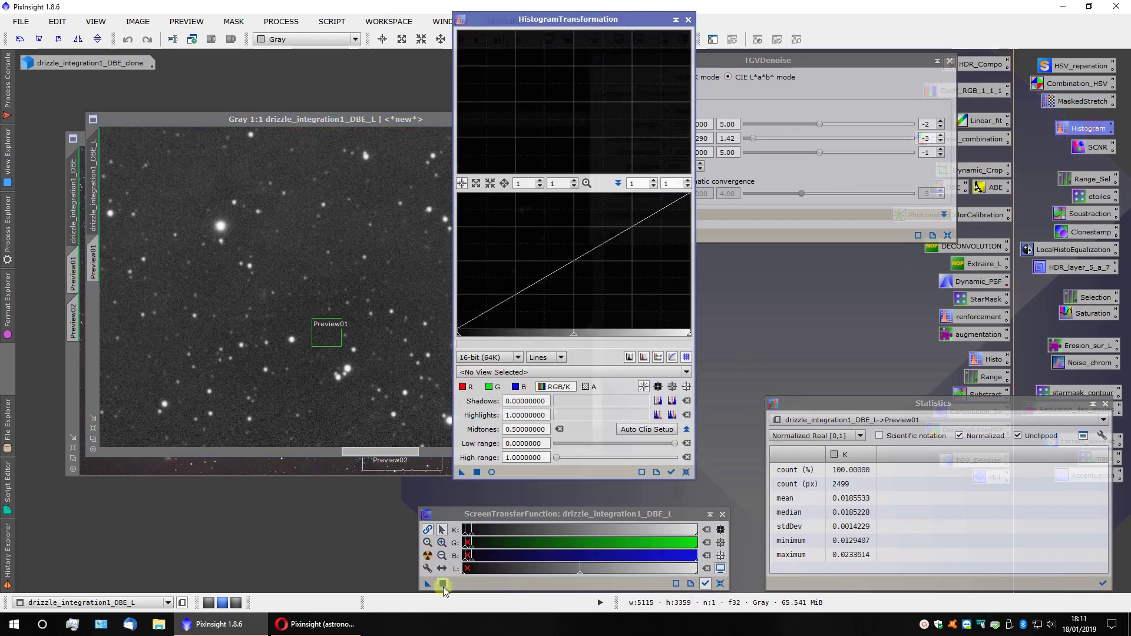
{"action": "left_click_drag", "start_coordinate": [426, 583], "coordinate": [366, 353]}
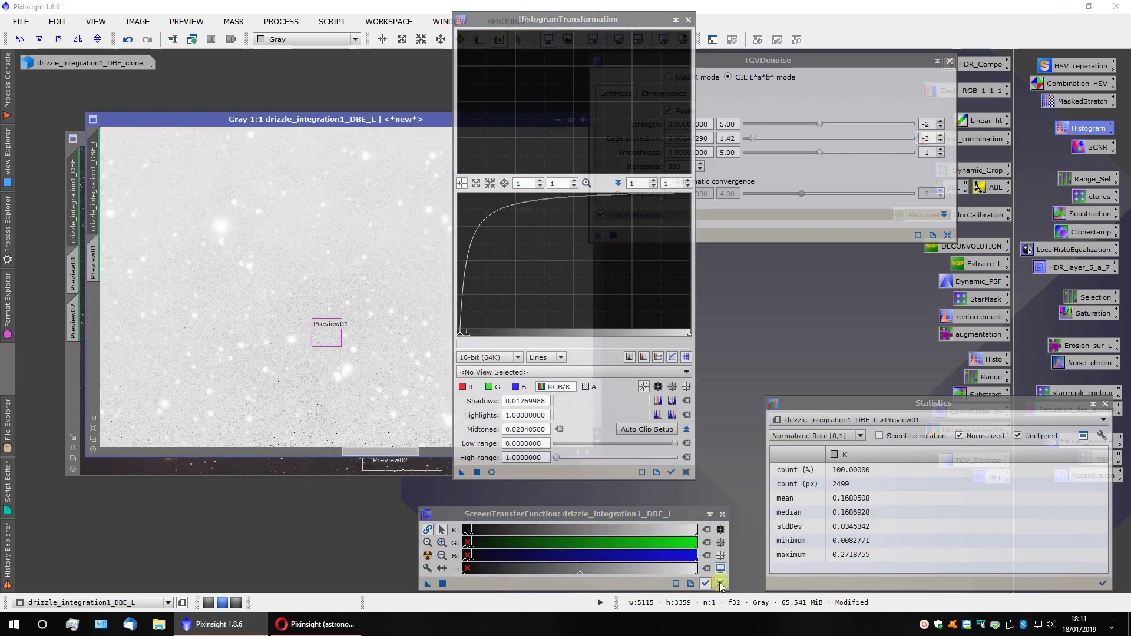
{"action": "left_click", "coordinate": [720, 585]}
{"action": "left_click", "coordinate": [710, 514]}
{"action": "left_click", "coordinate": [688, 20]}
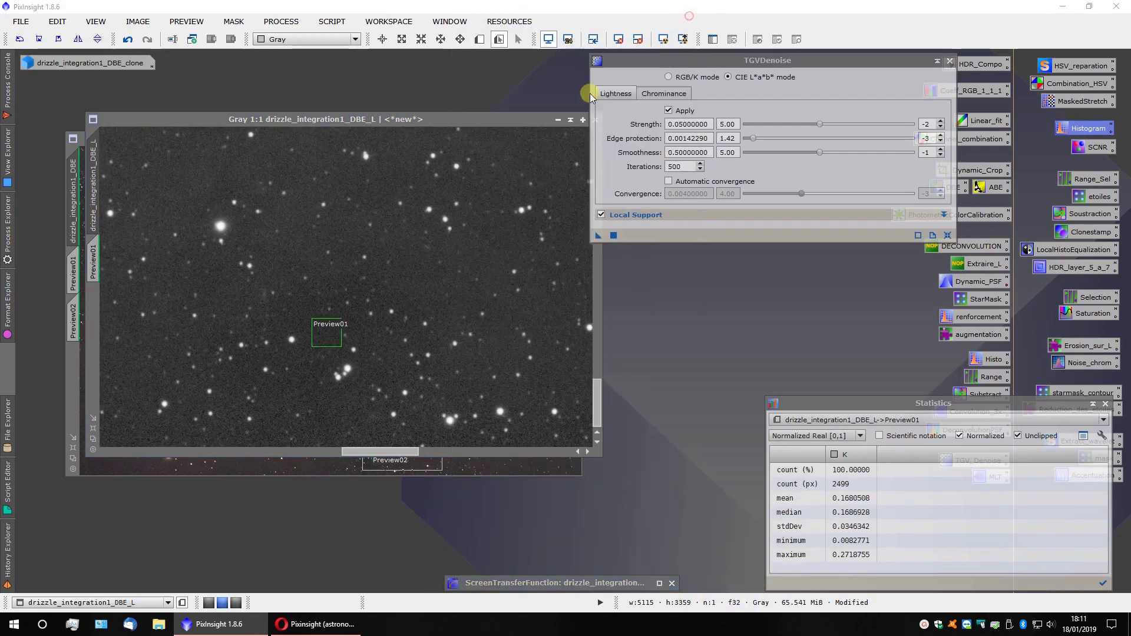
Minimize the stretched lightness image and set drizzle_integration1_DBE_L as the local support image for the lightness denoising
{"action": "left_click", "coordinate": [557, 120]}
{"action": "mouse_move", "coordinate": [423, 297]}
{"action": "left_mouse_down"}
{"action": "mouse_move", "coordinate": [180, 151]}
{"action": "mouse_move", "coordinate": [106, 83]}
{"action": "left_mouse_up"}
{"action": "left_click", "coordinate": [682, 217]}
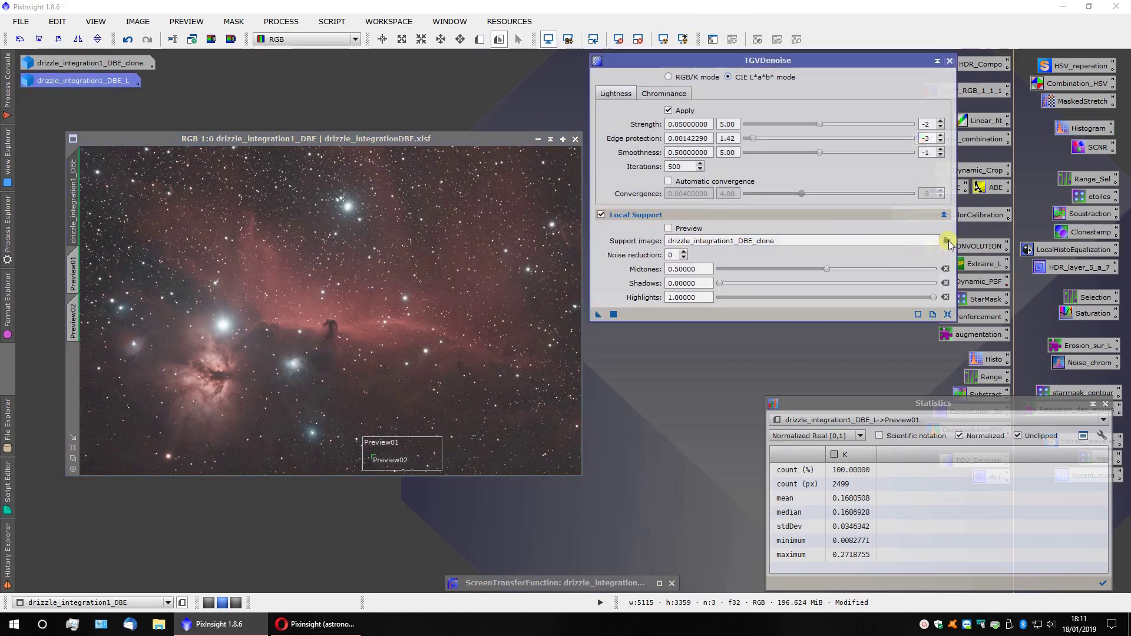
{"action": "left_click", "coordinate": [948, 242]}
{"action": "left_click", "coordinate": [589, 303]}
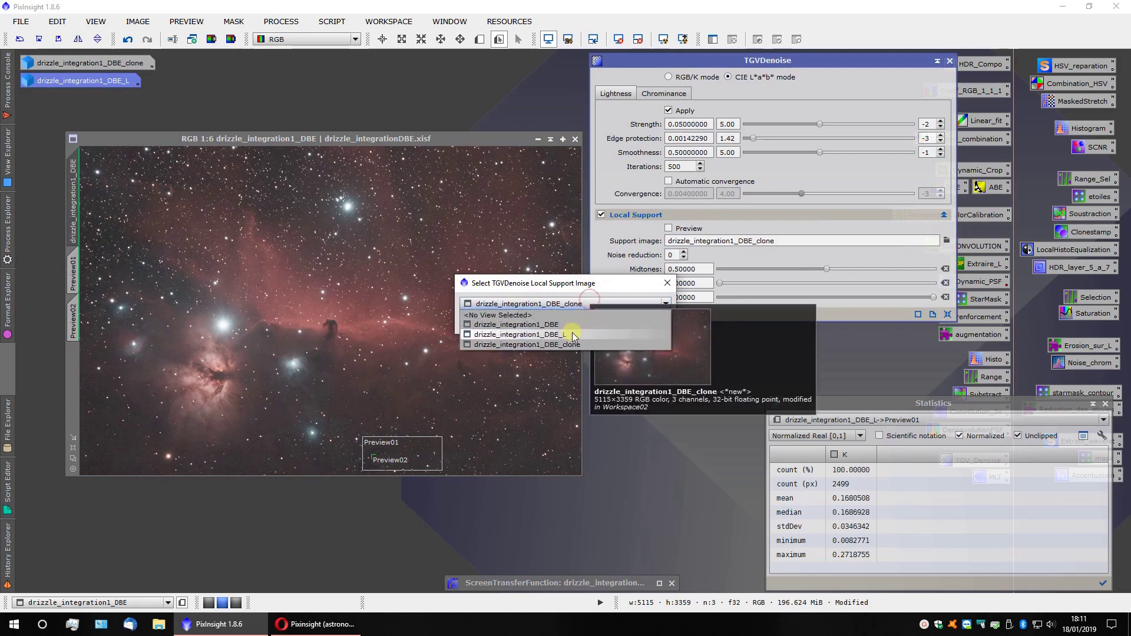
{"action": "left_click", "coordinate": [573, 336]}
{"action": "left_click", "coordinate": [592, 321]}
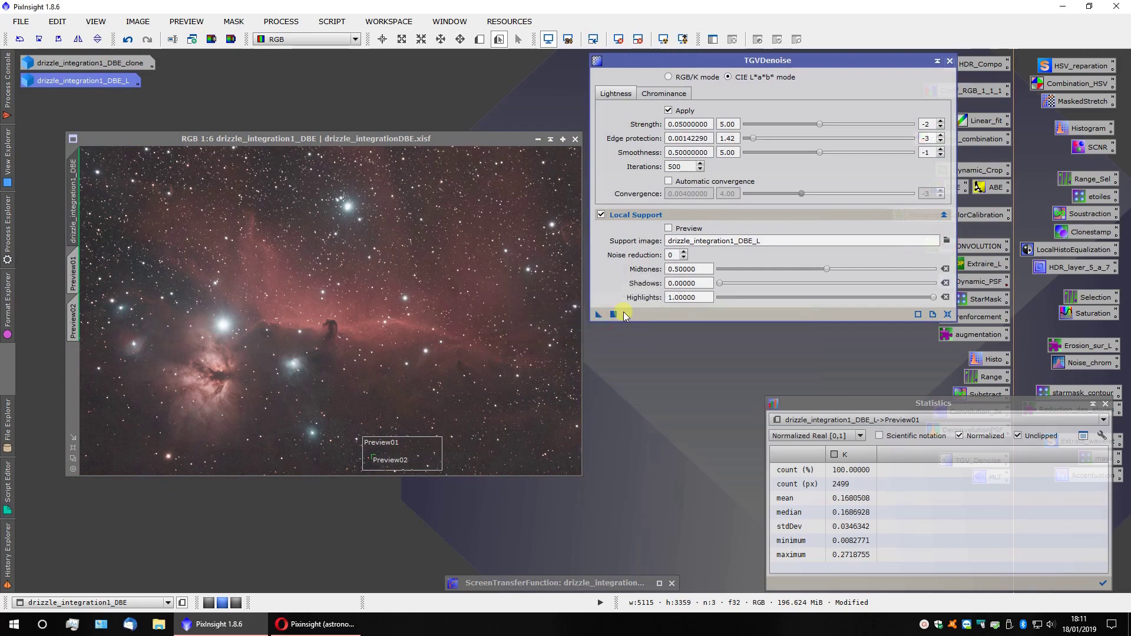
Test the lightness denoising on Preview01 of drizzle_integration1_DBE at strength 0.05 and inspect the background and stars up close
{"action": "left_click", "coordinate": [74, 283]}
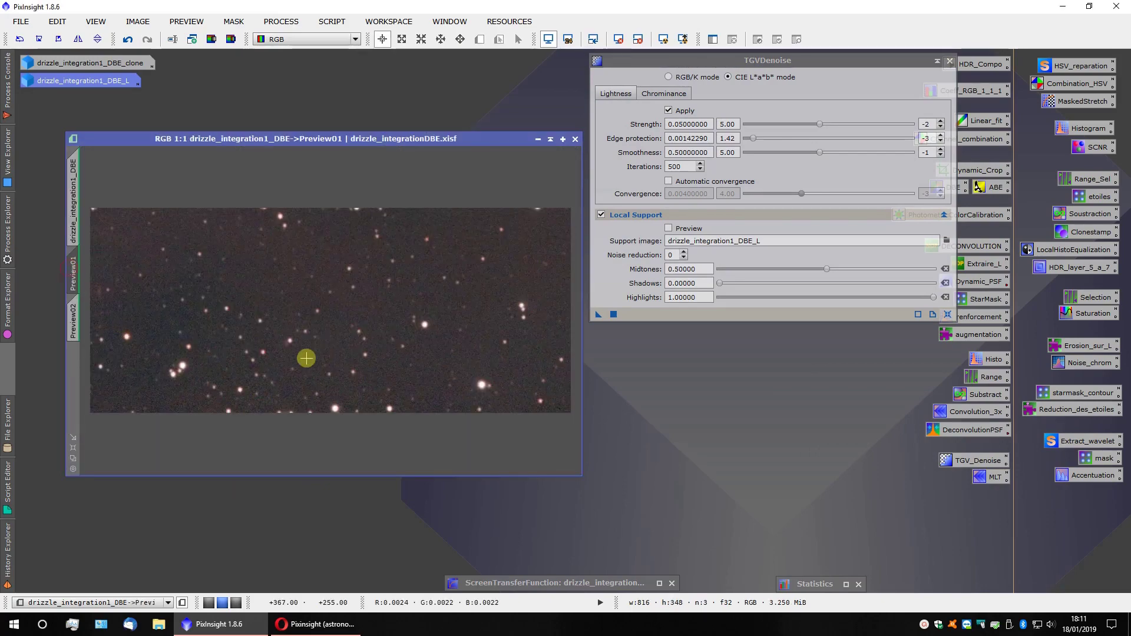
{"action": "scroll", "coordinate": [306, 359], "scroll_direction": "up", "scroll_amount": 2}
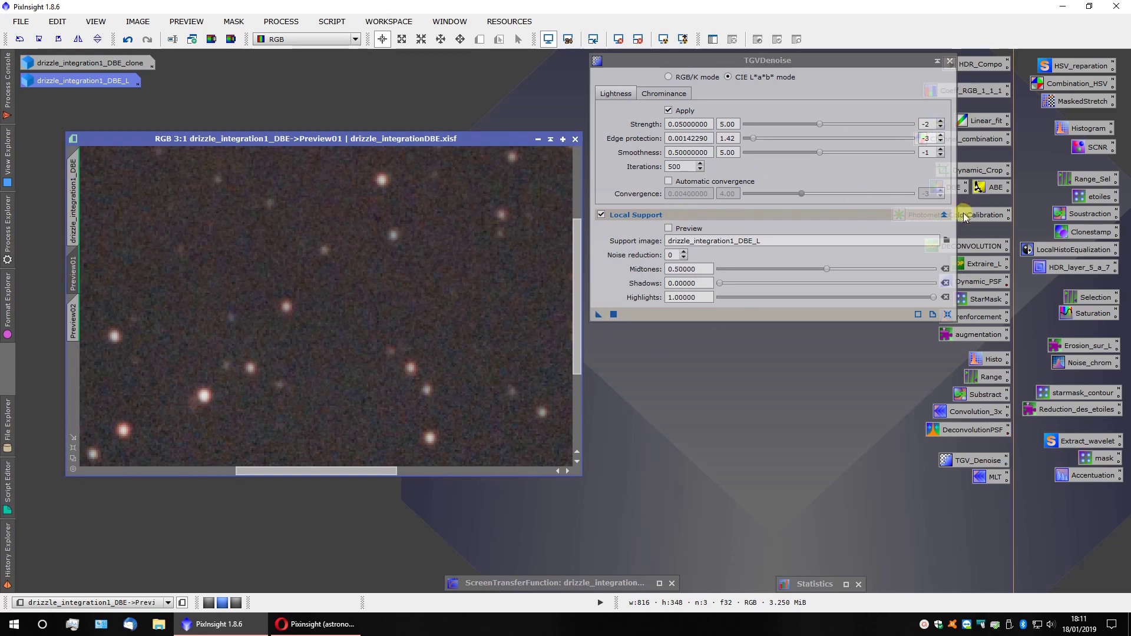
{"action": "left_click", "coordinate": [943, 215]}
{"action": "left_click_drag", "start_coordinate": [599, 235], "coordinate": [329, 328]}
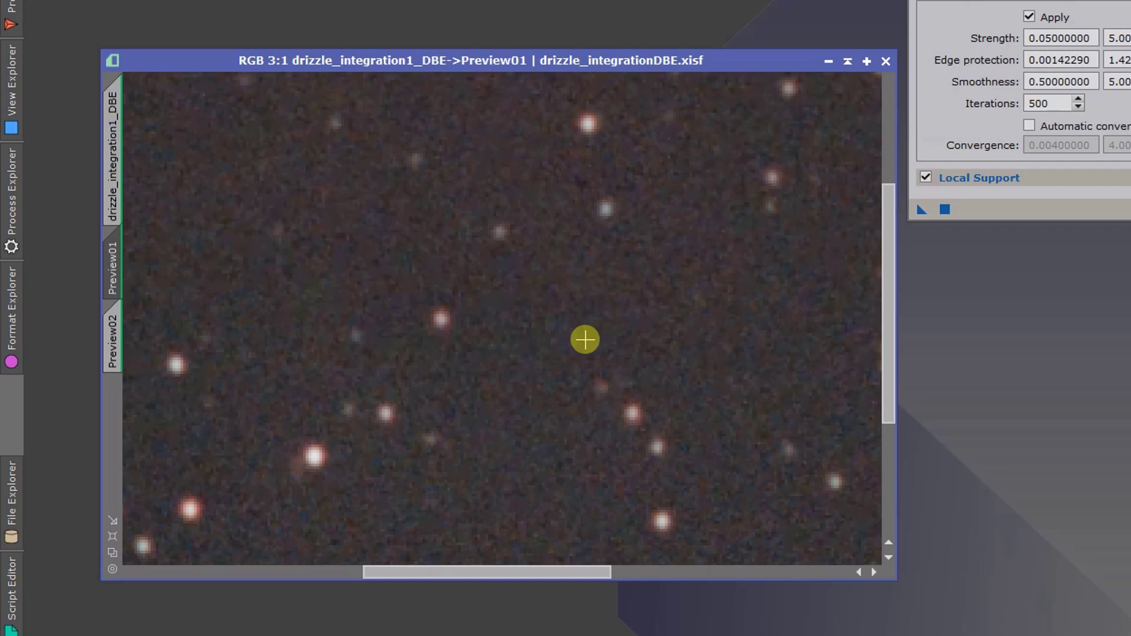
{"action": "scroll", "coordinate": [586, 340], "scroll_direction": "up", "scroll_amount": 3}
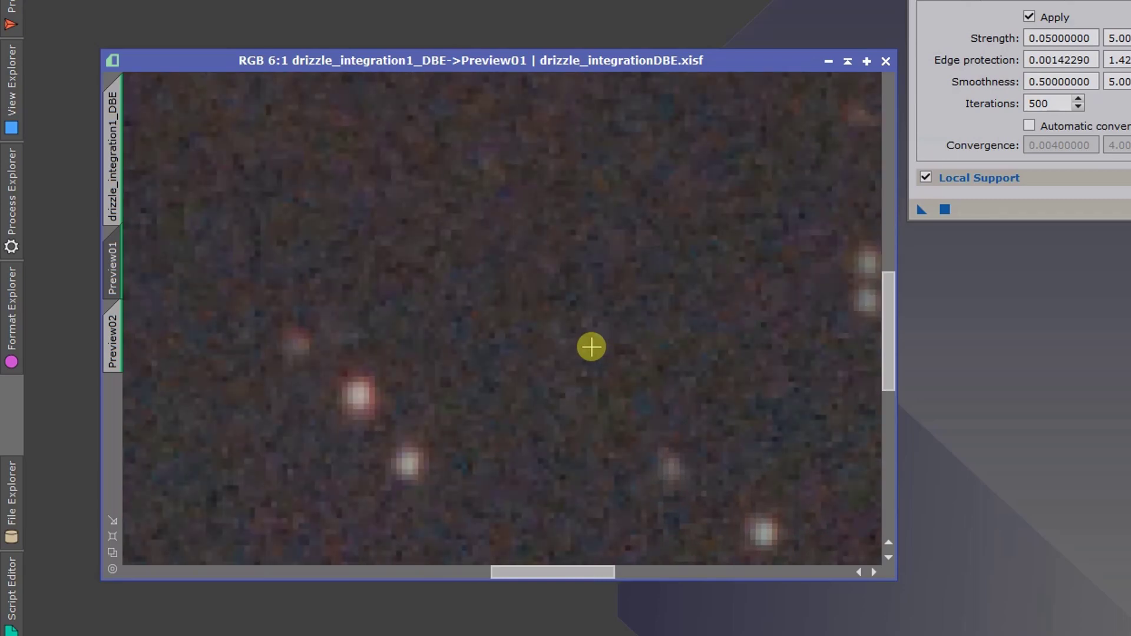
{"action": "scroll", "coordinate": [590, 346], "scroll_direction": "down", "scroll_amount": 5}
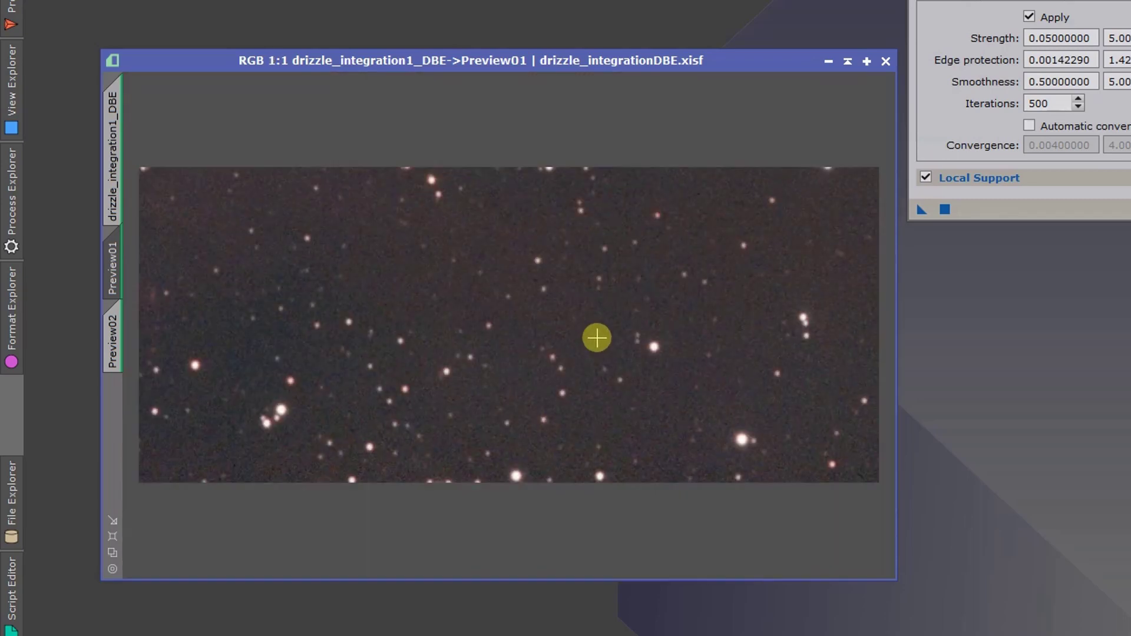
{"action": "scroll", "coordinate": [599, 338], "scroll_direction": "up", "scroll_amount": 2}
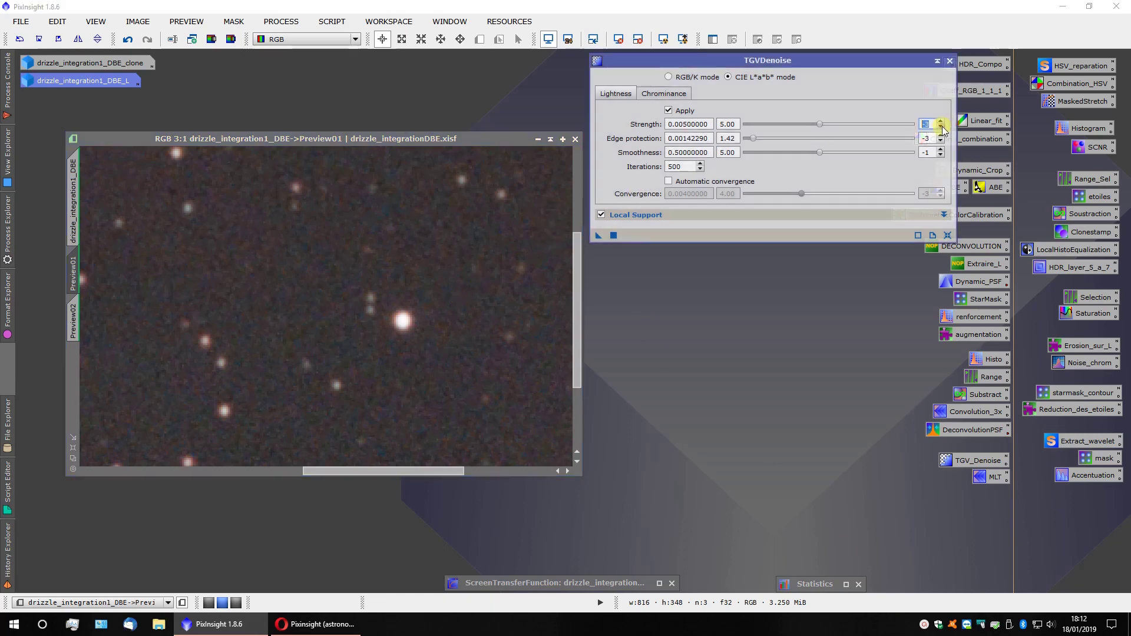
Try a lightness strength of 0.005 on Preview01 and inspect the background noise and stars at several magnifications
{"action": "left_click", "coordinate": [942, 127]}
{"action": "left_click_drag", "start_coordinate": [598, 235], "coordinate": [504, 300]}
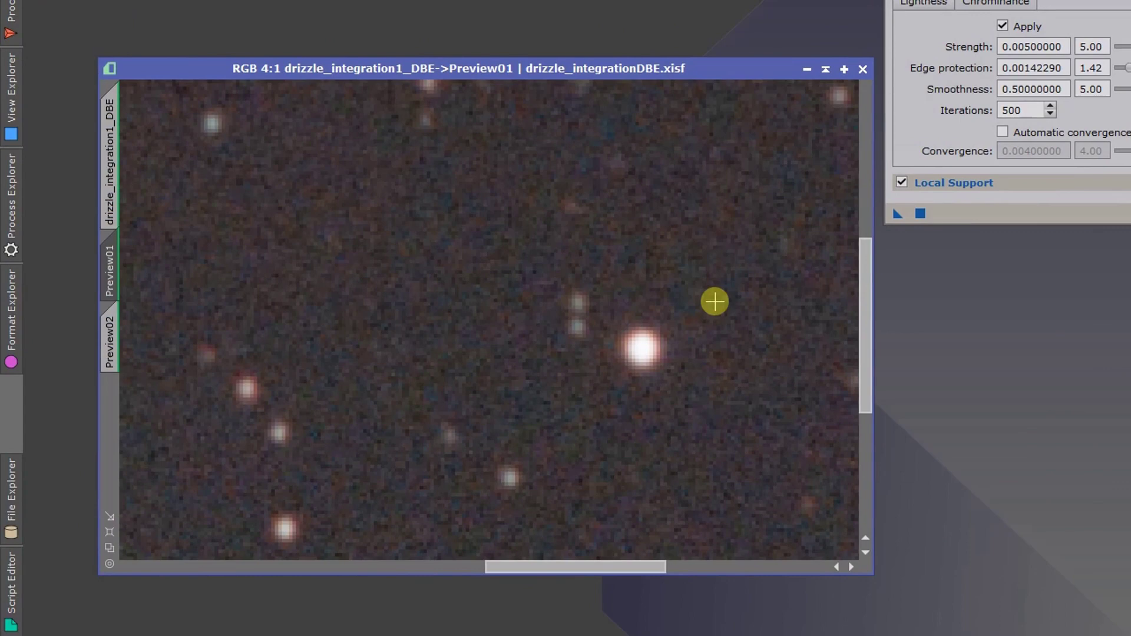
{"action": "scroll", "coordinate": [715, 302], "scroll_direction": "up", "scroll_amount": 2}
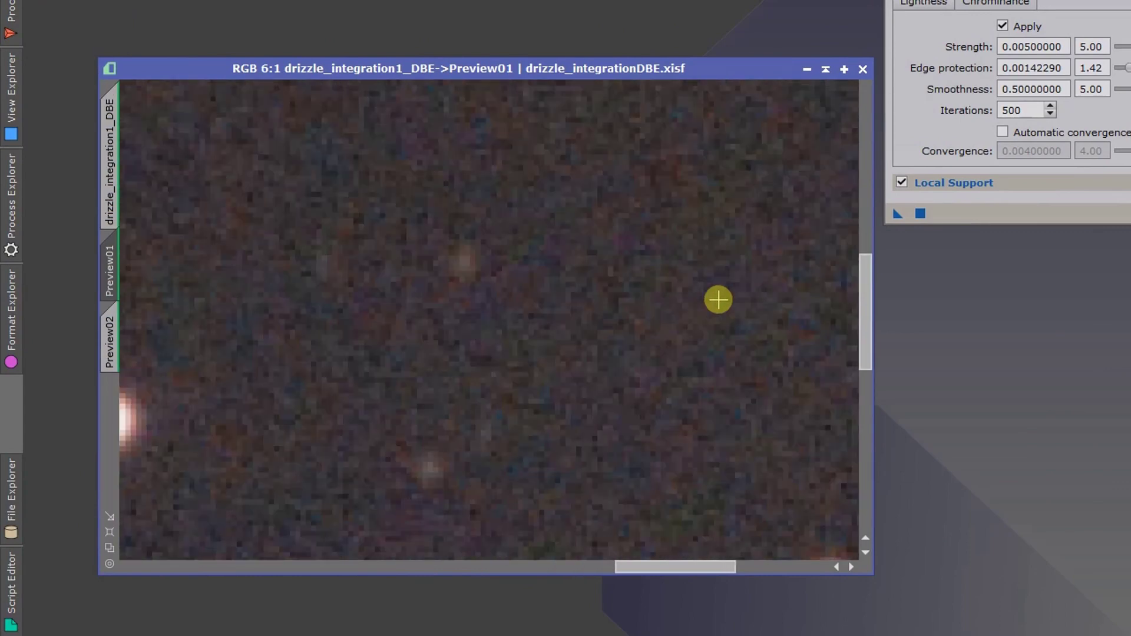
{"action": "scroll", "coordinate": [659, 364], "scroll_direction": "up", "scroll_amount": 3}
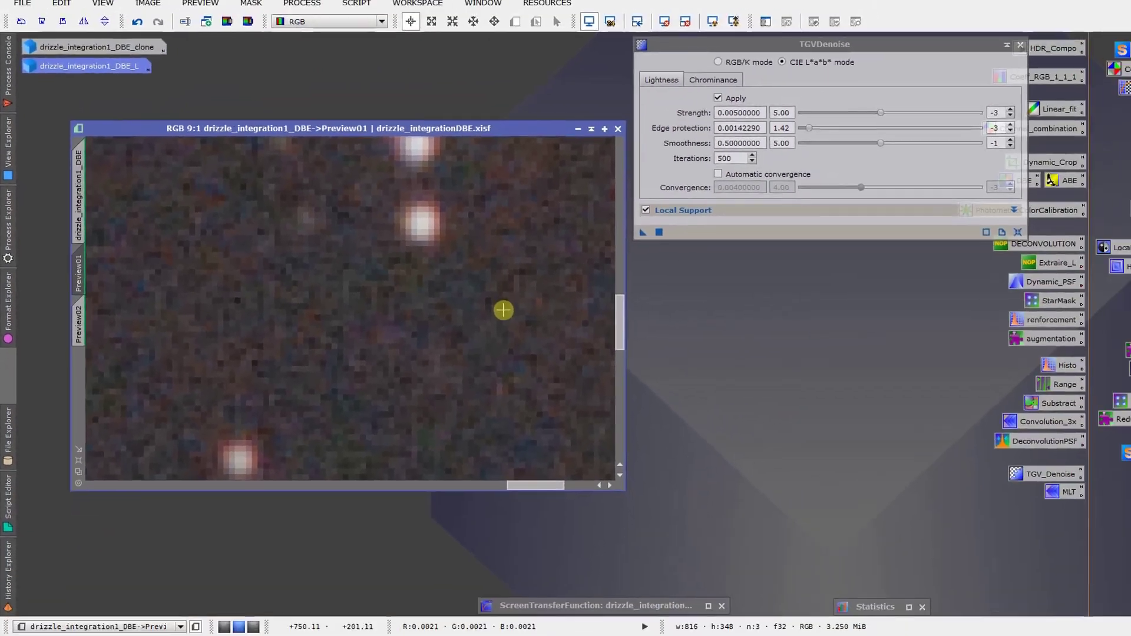
{"action": "scroll", "coordinate": [661, 330], "scroll_direction": "down", "scroll_amount": 7}
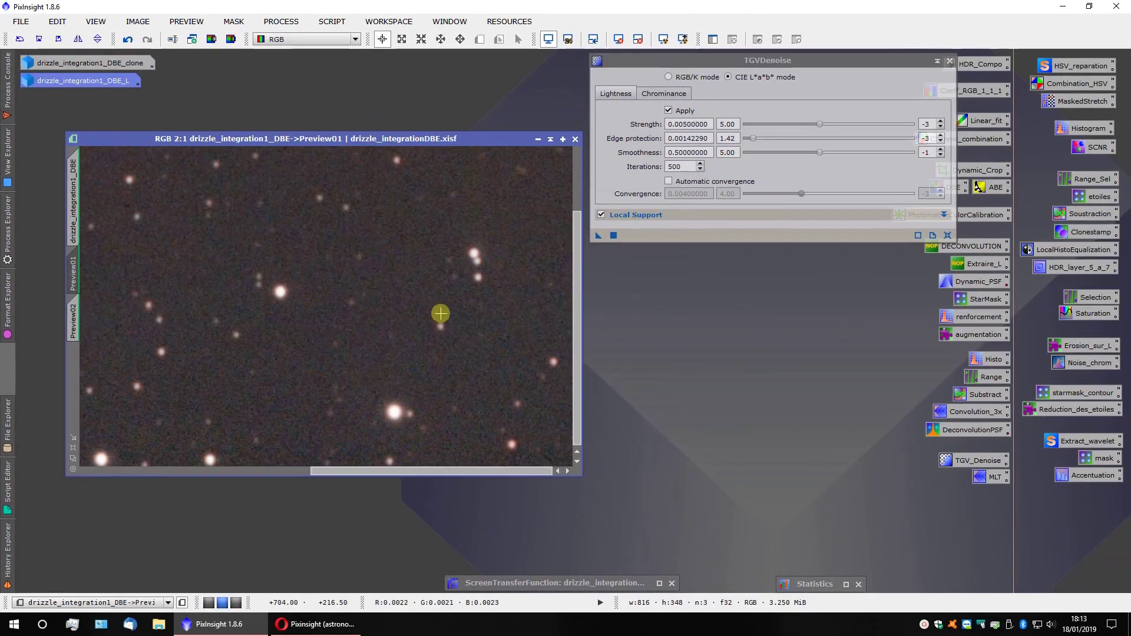
{"action": "scroll", "coordinate": [440, 314], "scroll_direction": "down", "scroll_amount": 5}
{"action": "scroll", "coordinate": [426, 318], "scroll_direction": "up", "scroll_amount": 5}
{"action": "scroll", "coordinate": [434, 308], "scroll_direction": "down", "scroll_amount": 1}
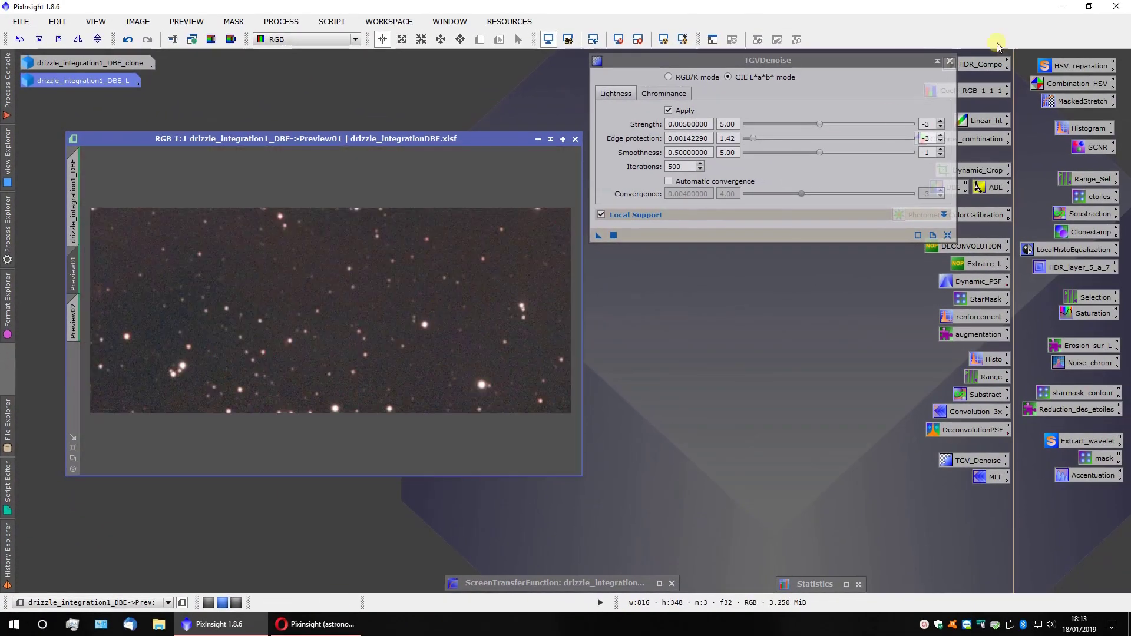
Set the lightness strength to 0.025 and apply TGVDenoise to Preview01 of drizzle_integration1_DBE
{"action": "left_click", "coordinate": [940, 121]}
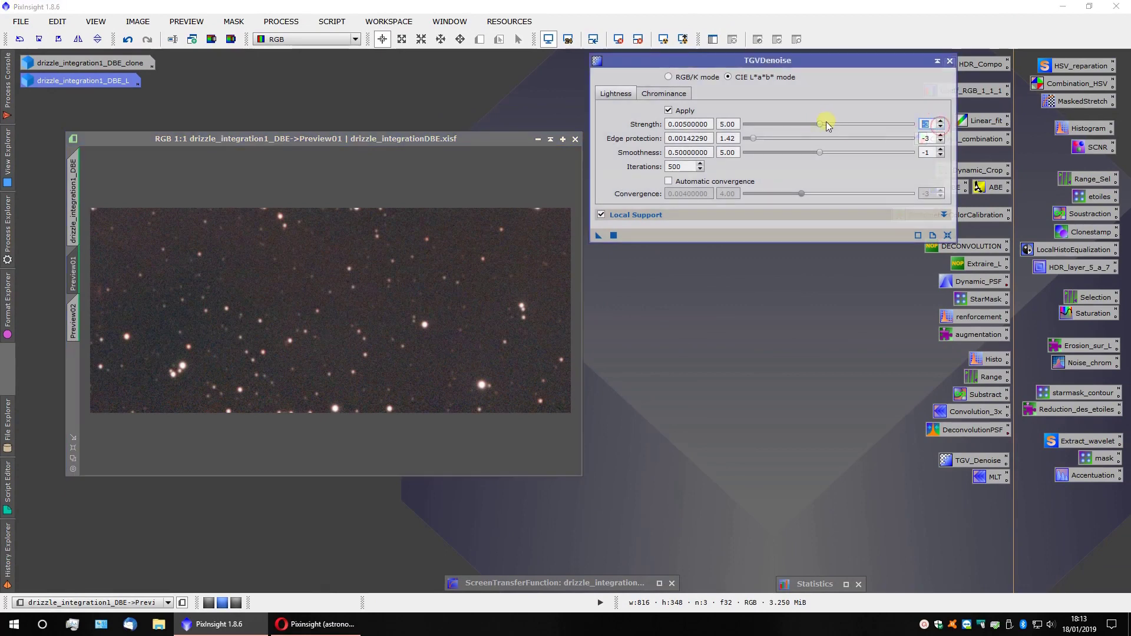
{"action": "key", "text": "shift+Tab"}
{"action": "left_click_drag", "start_coordinate": [820, 125], "coordinate": [836, 130]}
{"action": "left_click_drag", "start_coordinate": [906, 136], "coordinate": [935, 130]}
{"action": "left_click", "coordinate": [941, 120]}
{"action": "left_click_drag", "start_coordinate": [914, 127], "coordinate": [832, 128]}
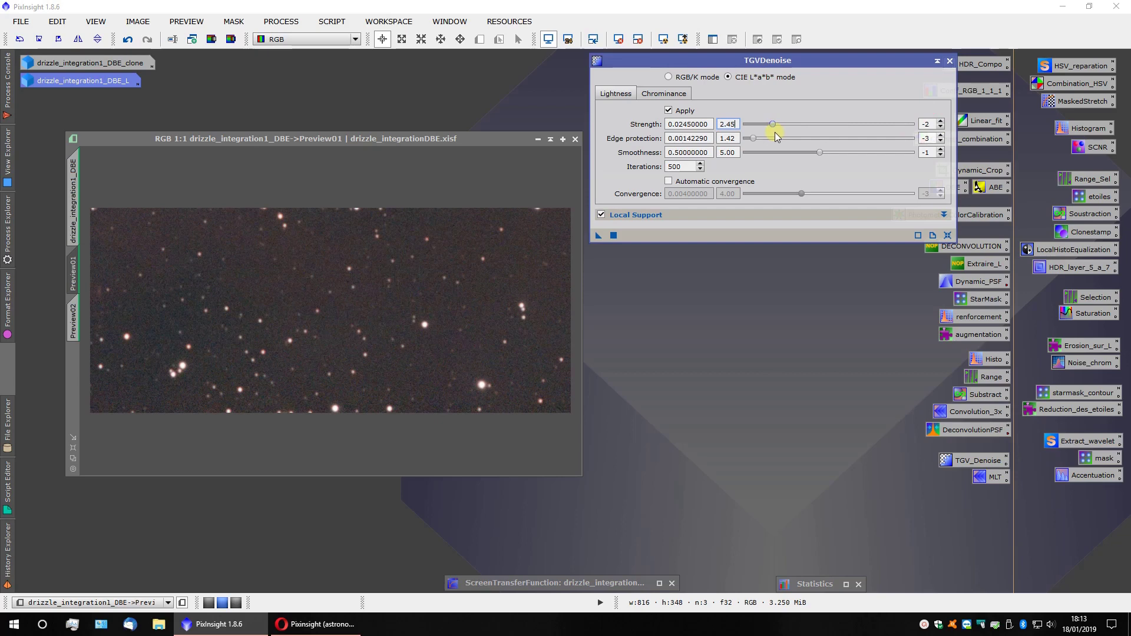
{"action": "key", "text": "BackSpace"}
{"action": "key", "text": "BackSpace"}
{"action": "type", "text": "50"}
{"action": "key", "text": "Return"}
{"action": "left_click_drag", "start_coordinate": [592, 241], "coordinate": [516, 268]}
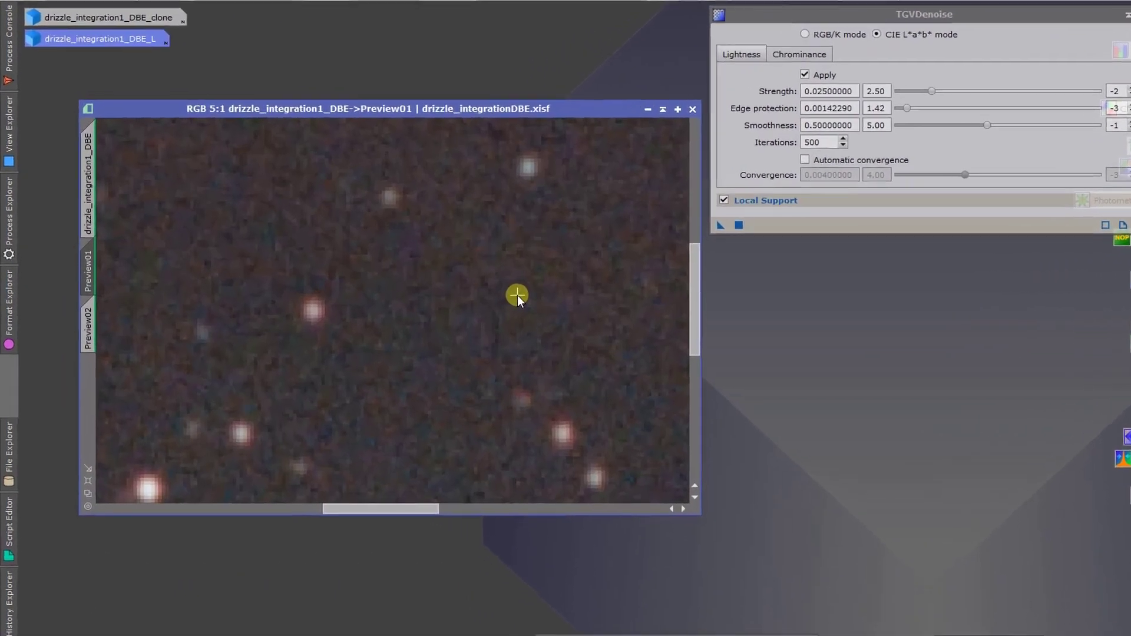
Examine the background grain and star edges in the denoised Preview01, and check the stretched lightness support image
{"action": "scroll", "coordinate": [546, 297], "scroll_direction": "down", "scroll_amount": 2}
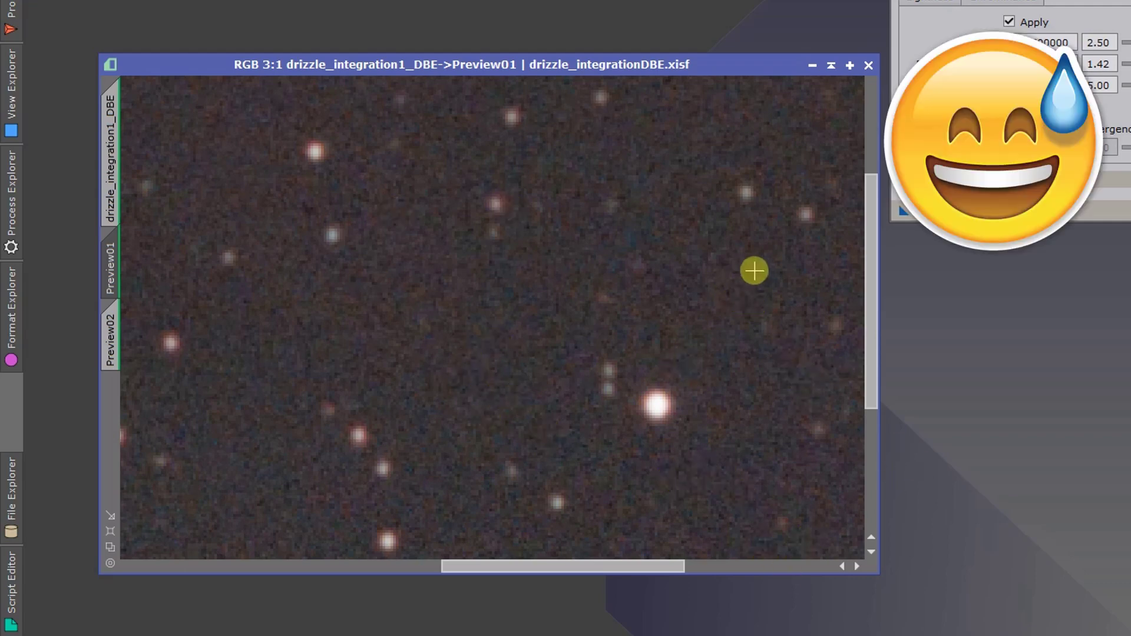
{"action": "scroll", "coordinate": [728, 274], "scroll_direction": "up", "scroll_amount": 1}
{"action": "scroll", "coordinate": [682, 210], "scroll_direction": "up", "scroll_amount": 1}
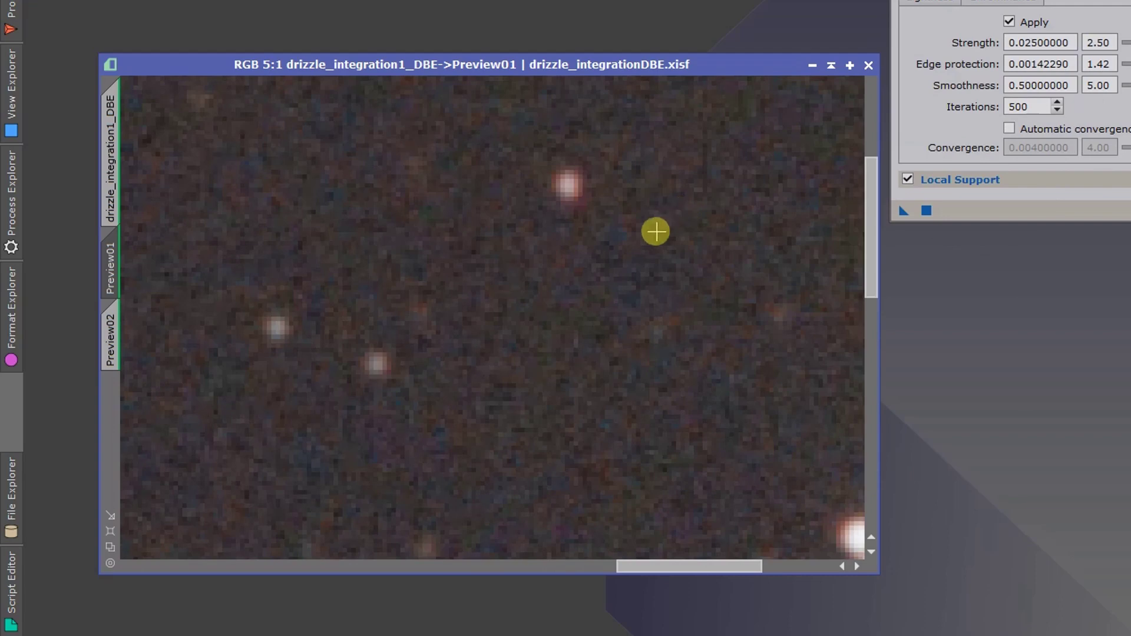
{"action": "scroll", "coordinate": [556, 273], "scroll_direction": "down", "scroll_amount": 4}
{"action": "scroll", "coordinate": [280, 360], "scroll_direction": "up", "scroll_amount": 3}
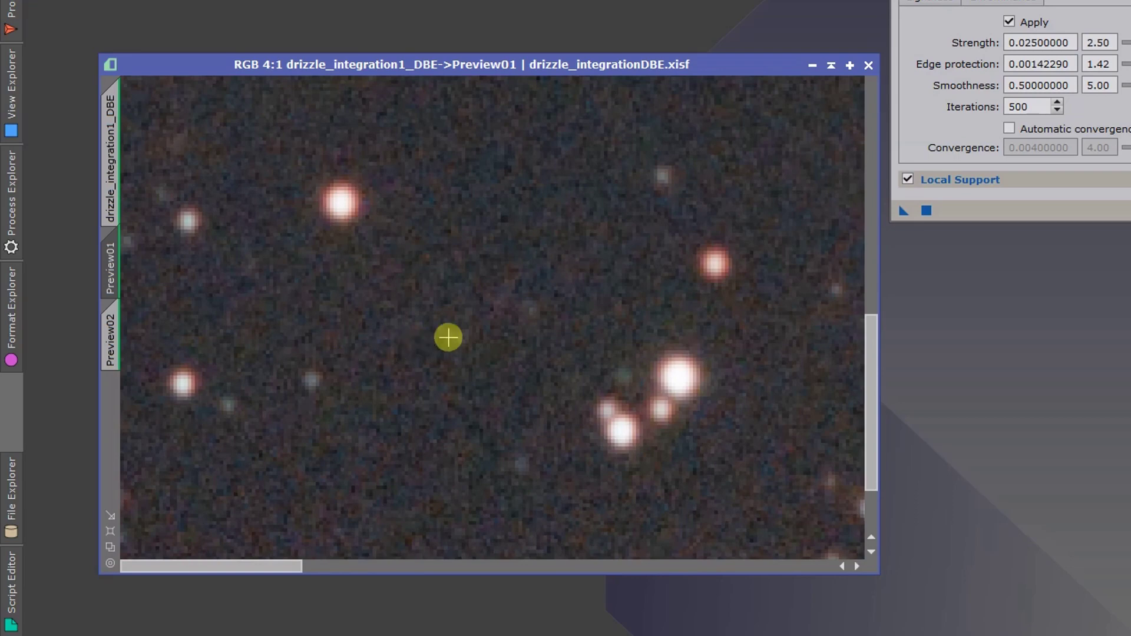
{"action": "scroll", "coordinate": [456, 336], "scroll_direction": "up", "scroll_amount": 2}
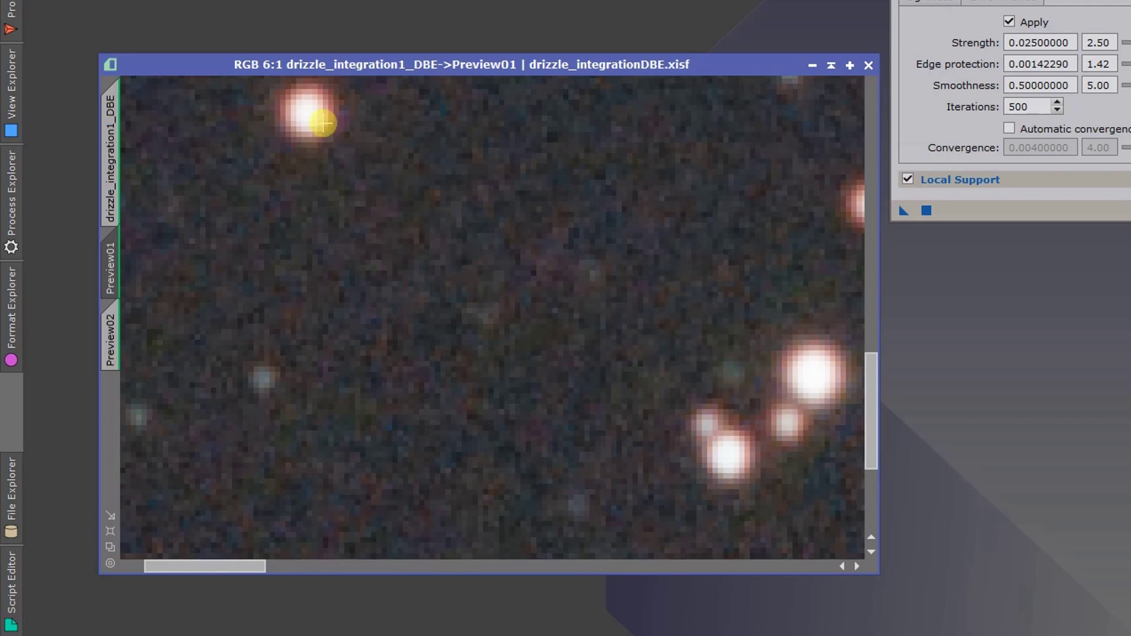
{"action": "scroll", "coordinate": [303, 109], "scroll_direction": "up", "scroll_amount": 1}
{"action": "scroll", "coordinate": [483, 295], "scroll_direction": "up", "scroll_amount": 4}
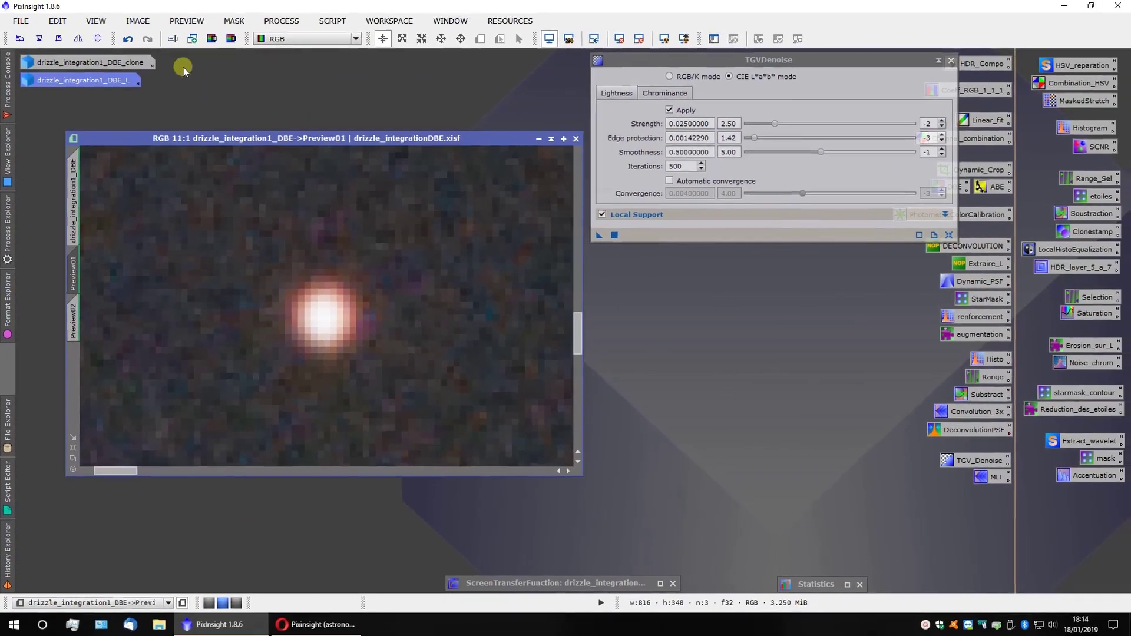
{"action": "double_click", "coordinate": [69, 81]}
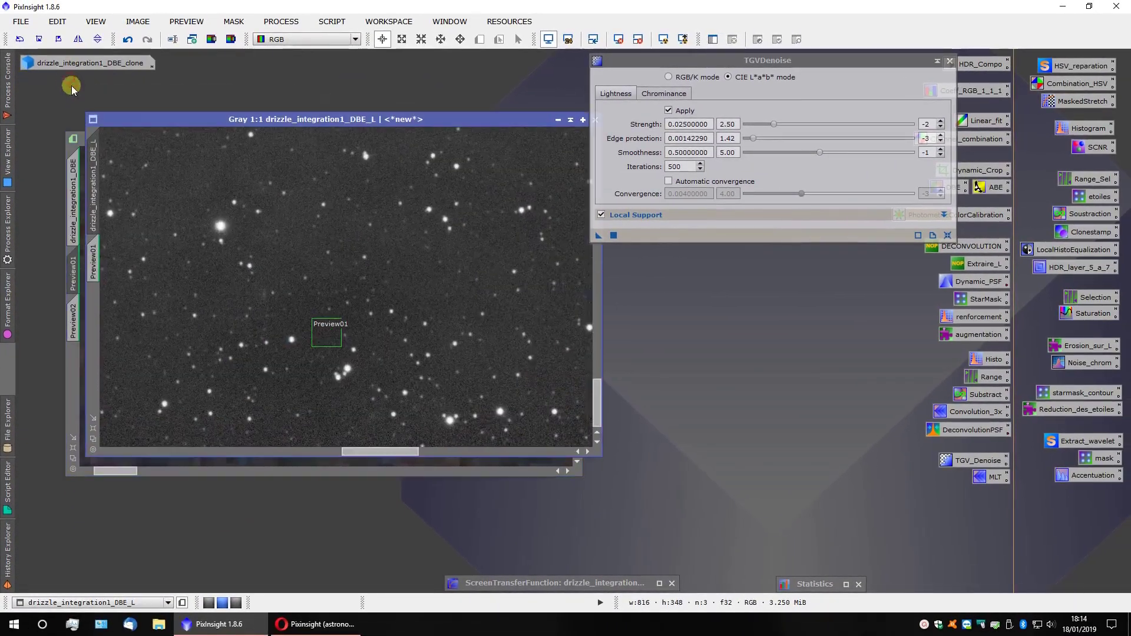
{"action": "left_click", "coordinate": [554, 116]}
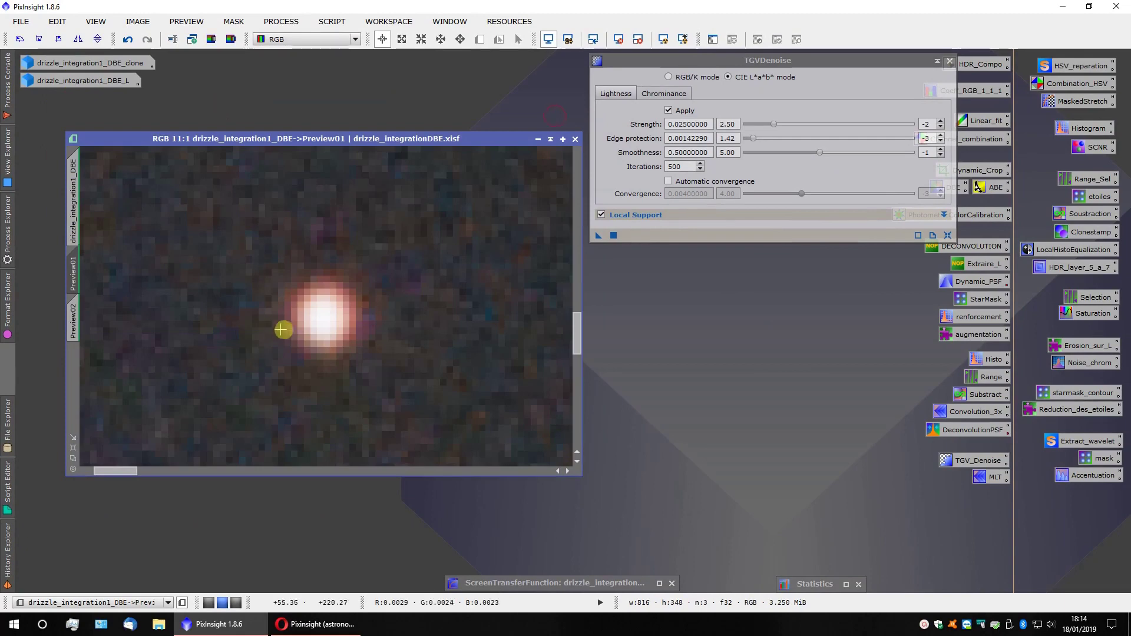
{"action": "scroll", "coordinate": [306, 346], "scroll_direction": "down", "scroll_amount": 14}
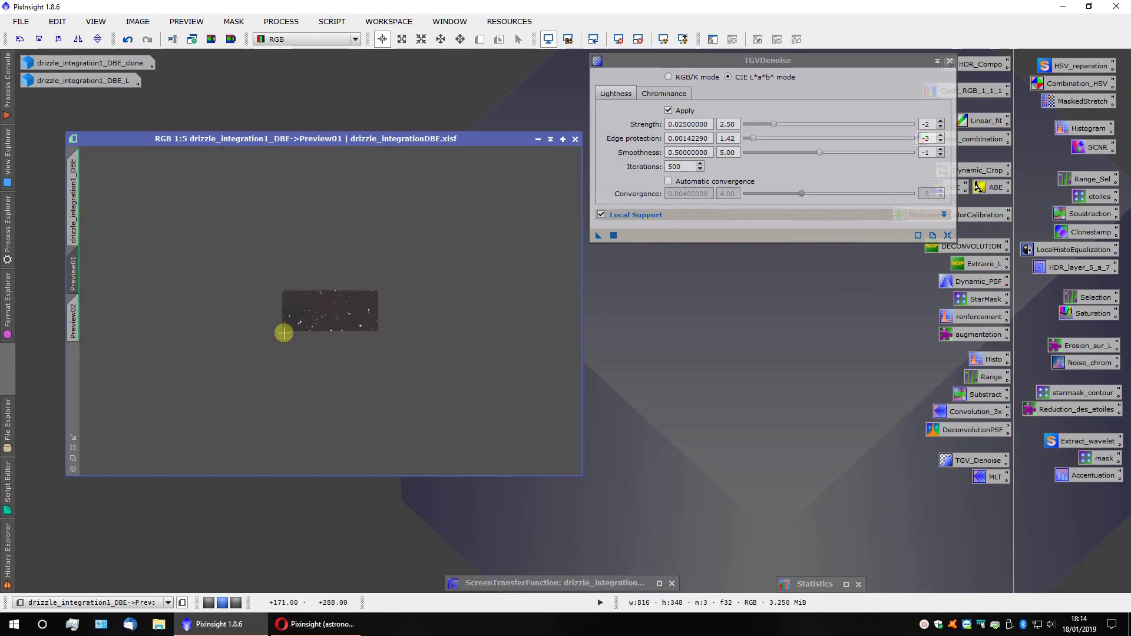
Apply the lightness denoising to the full drizzle_integration1_DBE image
{"action": "left_click", "coordinate": [72, 179]}
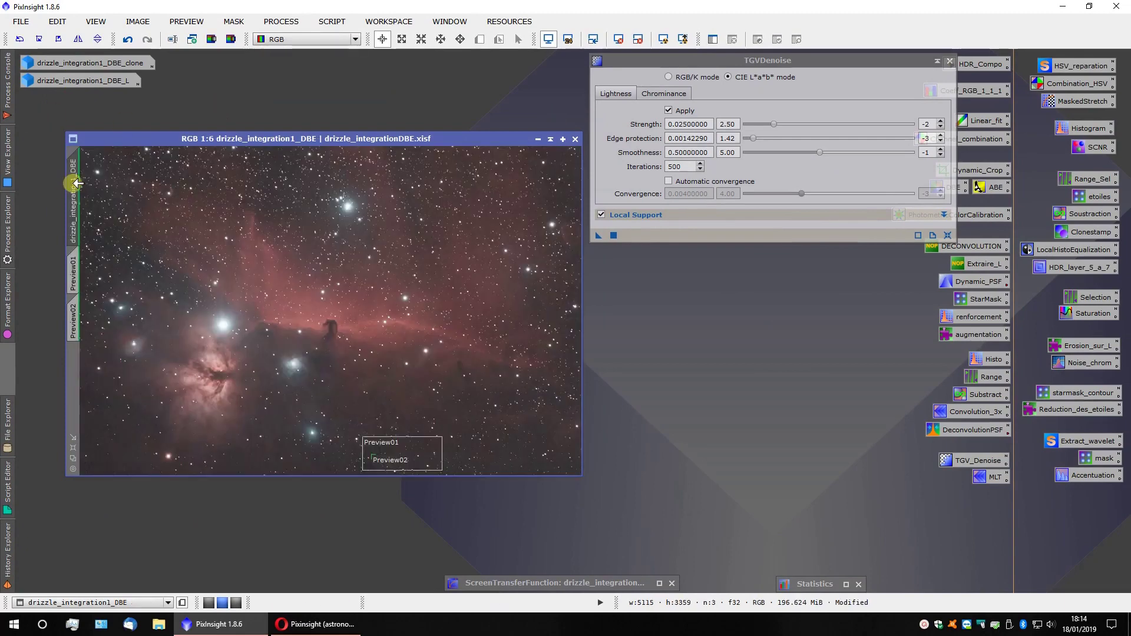
{"action": "left_click_drag", "start_coordinate": [598, 235], "coordinate": [455, 309]}
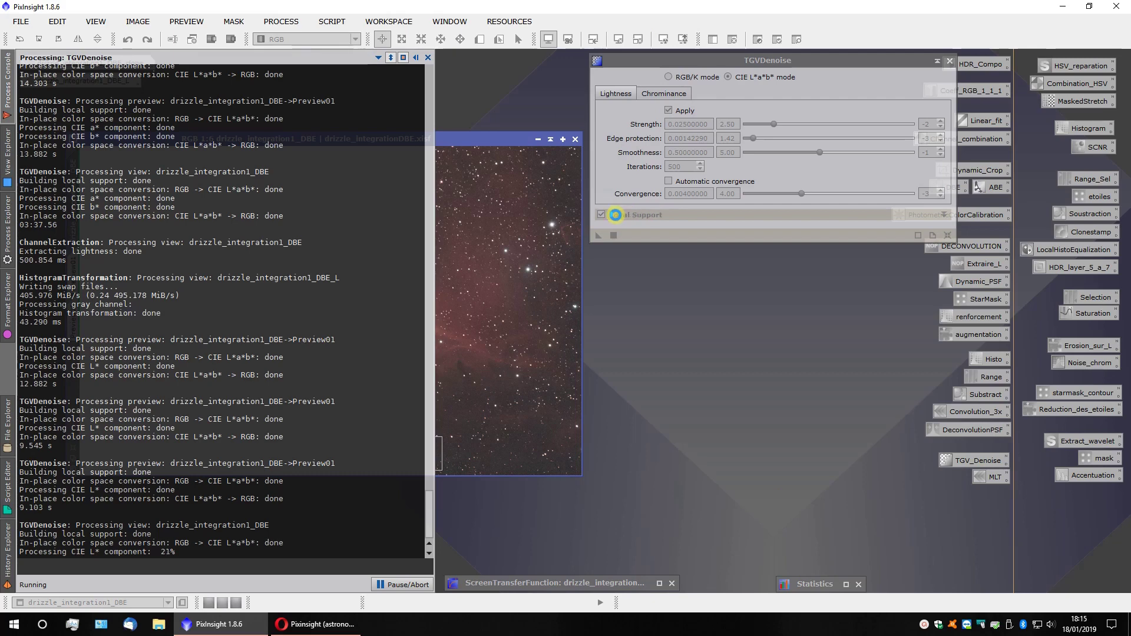
{"action": "left_click", "coordinate": [615, 213]}
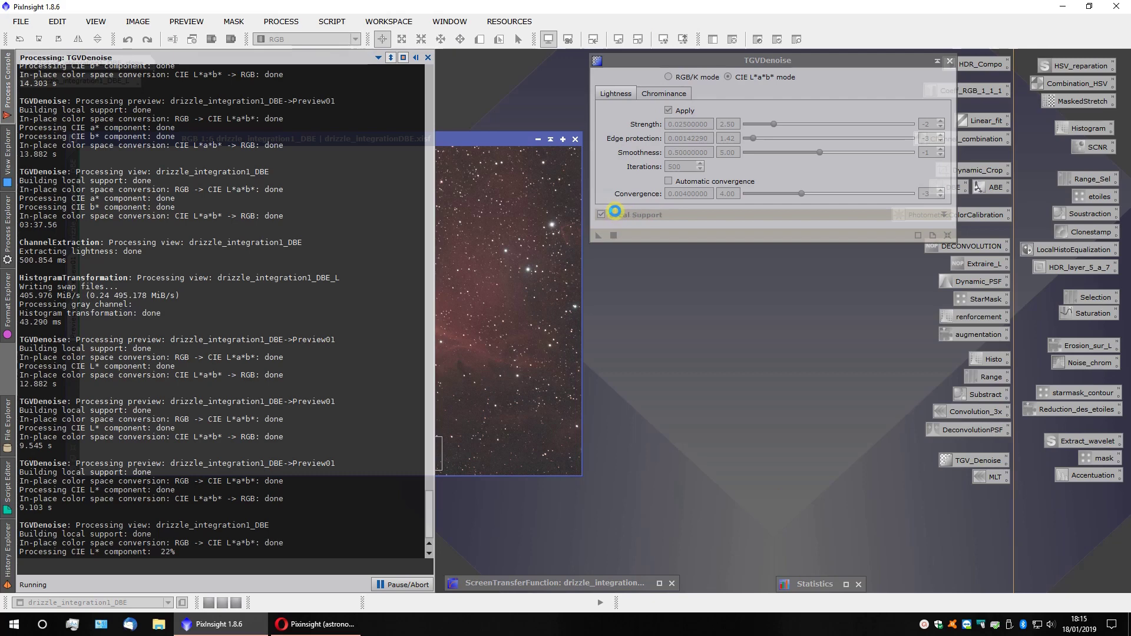